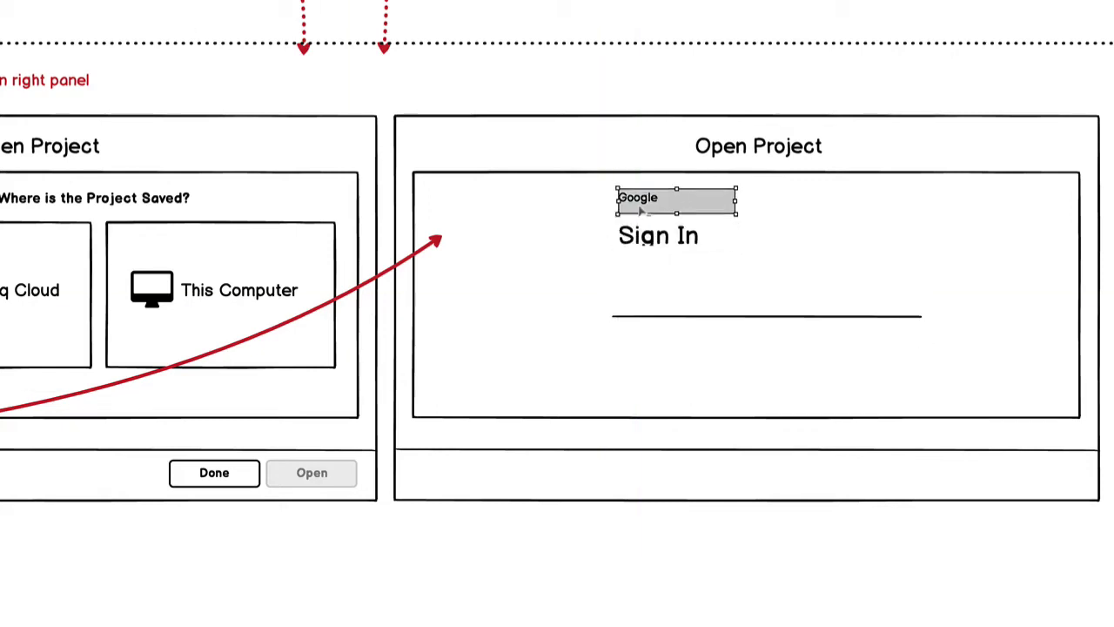
Make the Google label bold and heighten the Sign In text box so its text is fully shown.
{"action": "key", "text": "ctrl+b"}
{"action": "left_click", "coordinate": [662, 235]}
{"action": "left_click_drag", "start_coordinate": [677, 247], "coordinate": [676, 258]}
{"action": "left_click", "coordinate": [648, 210]}
Set the label above the sign-in field's line to "Email or phone".
{"action": "double_click", "coordinate": [640, 297]}
{"action": "type", "text": "Email or phone"}
{"action": "left_click_drag", "start_coordinate": [648, 210], "coordinate": [982, 614]}
{"action": "key", "text": "ctrl+Return"}
Place a copy of the "Email or phone" label below the line and change its text to "Forgot email?".
{"action": "left_click_drag", "start_coordinate": [653, 284], "coordinate": [651, 351]}
{"action": "double_click", "coordinate": [651, 348]}
{"action": "type", "text": "Forgot email?"}
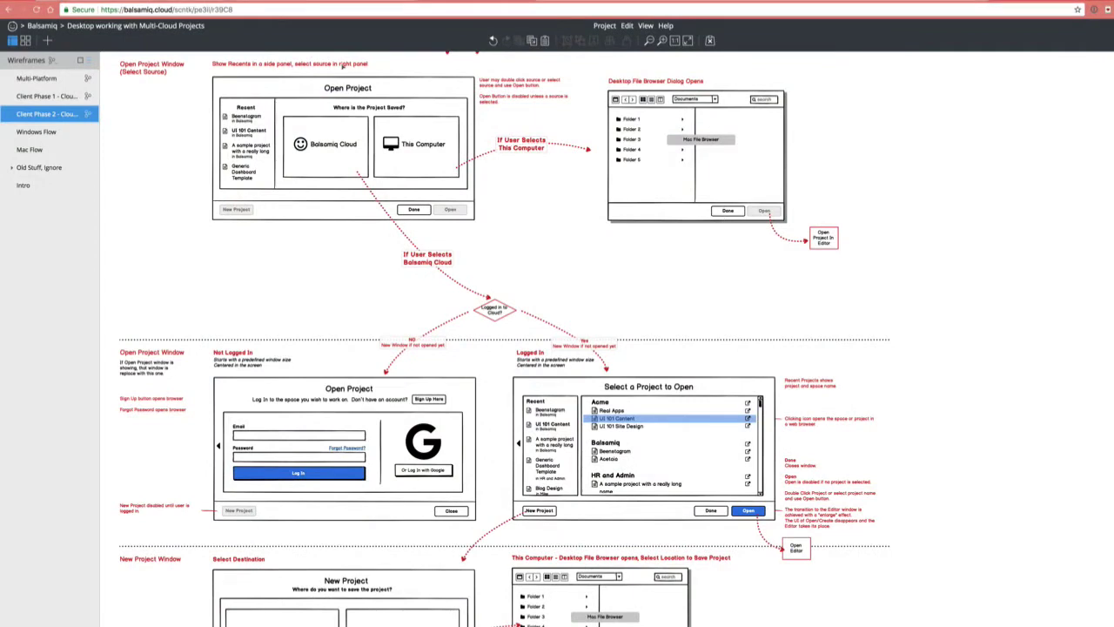
Examine the open-project, login and new-project flows in the Client Phase 2 wireframe.
{"action": "scroll", "coordinate": [420, 255], "scroll_direction": "down", "scroll_amount": 5}
{"action": "scroll", "coordinate": [421, 255], "scroll_direction": "down", "scroll_amount": 2}
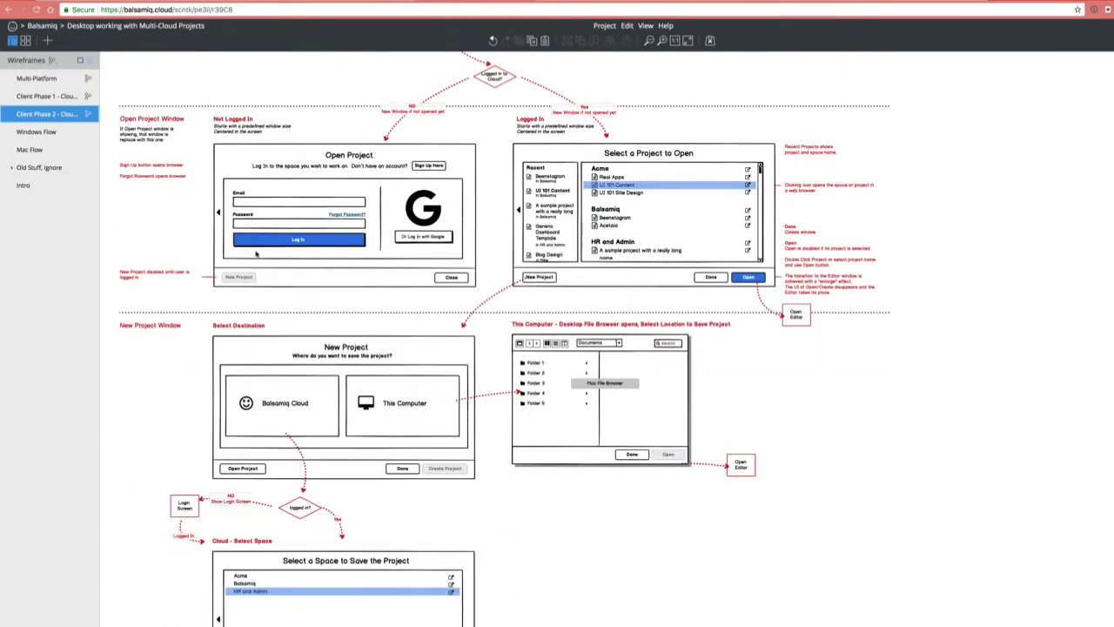
{"action": "scroll", "coordinate": [504, 246], "scroll_direction": "down", "scroll_amount": 2}
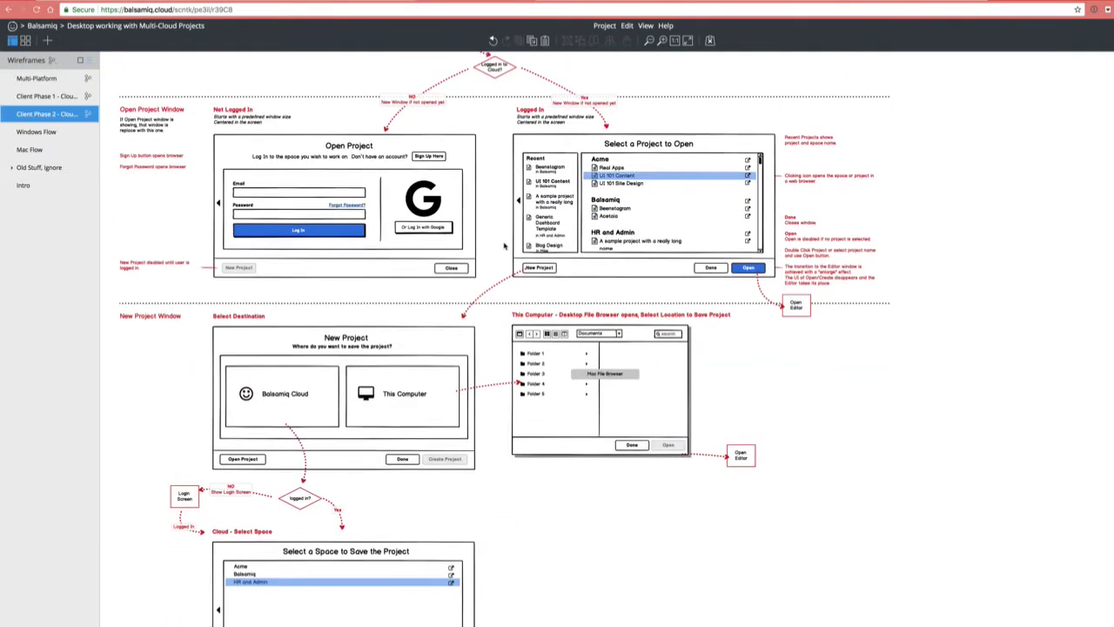
{"action": "scroll", "coordinate": [504, 246], "scroll_direction": "up", "scroll_amount": 2}
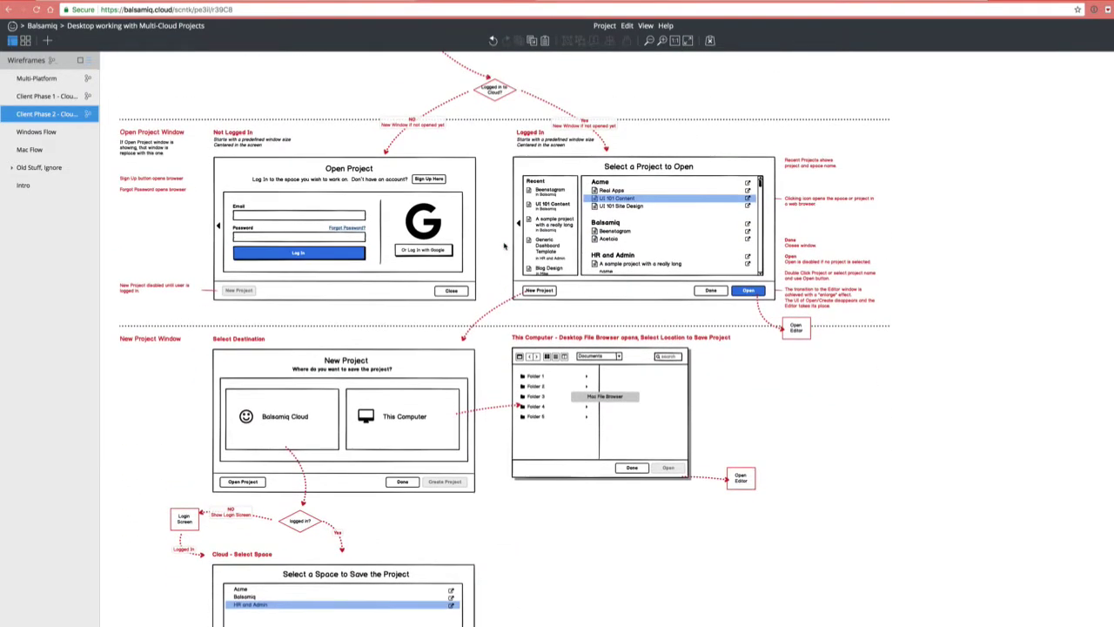
{"action": "scroll", "coordinate": [479, 275], "scroll_direction": "up", "scroll_amount": 7}
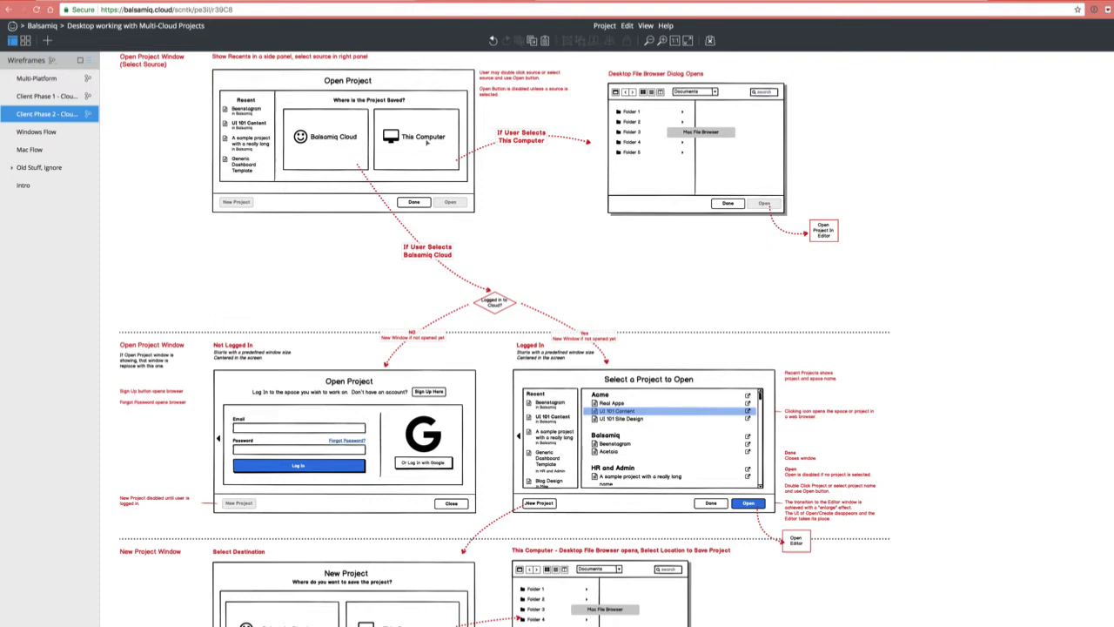
{"action": "scroll", "coordinate": [511, 490], "scroll_direction": "down", "scroll_amount": 10}
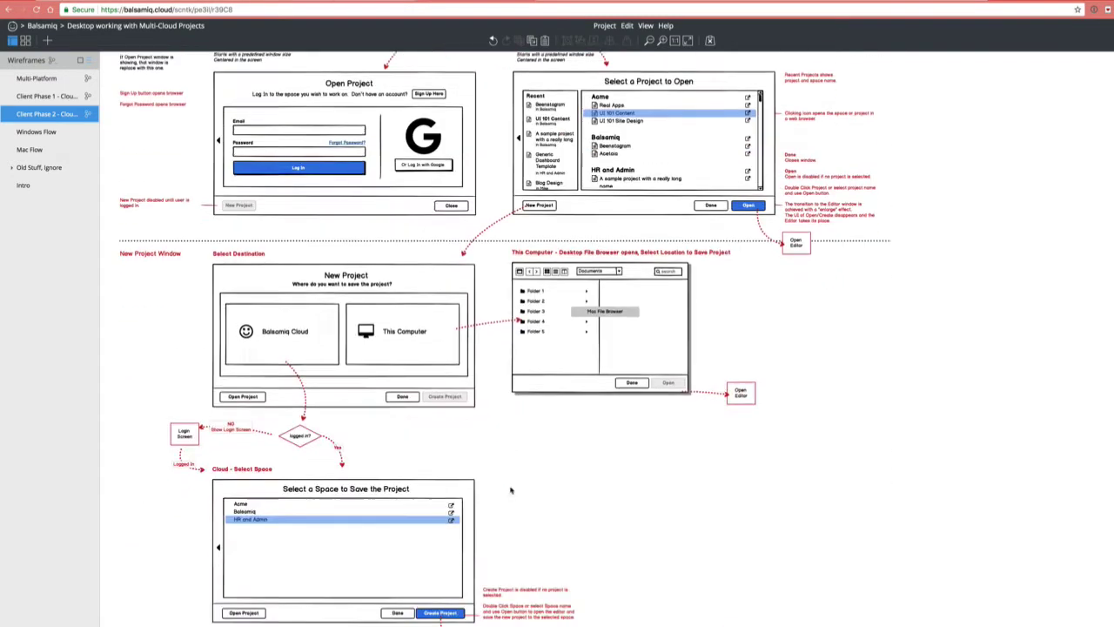
{"action": "scroll", "coordinate": [511, 490], "scroll_direction": "down", "scroll_amount": 6}
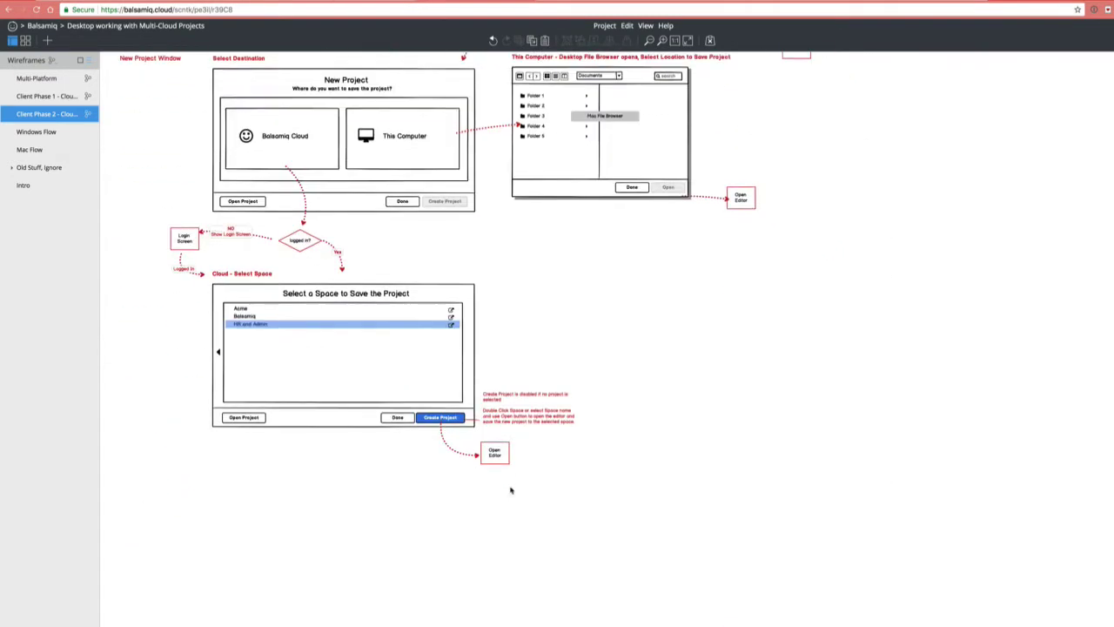
{"action": "scroll", "coordinate": [511, 490], "scroll_direction": "up", "scroll_amount": 14}
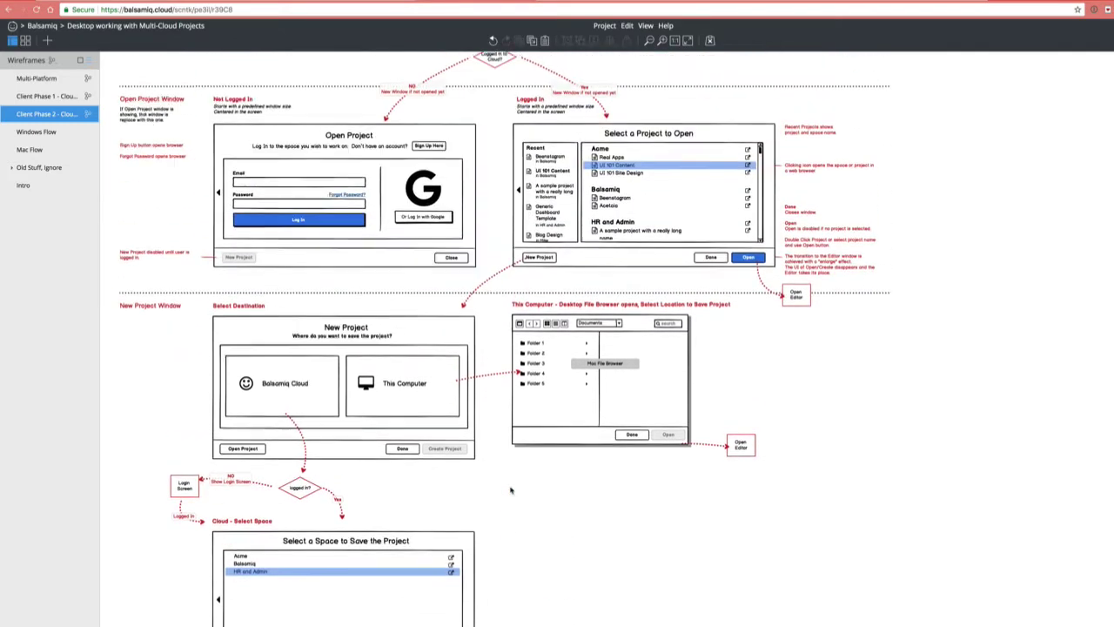
{"action": "scroll", "coordinate": [657, 330], "scroll_direction": "up", "scroll_amount": 3}
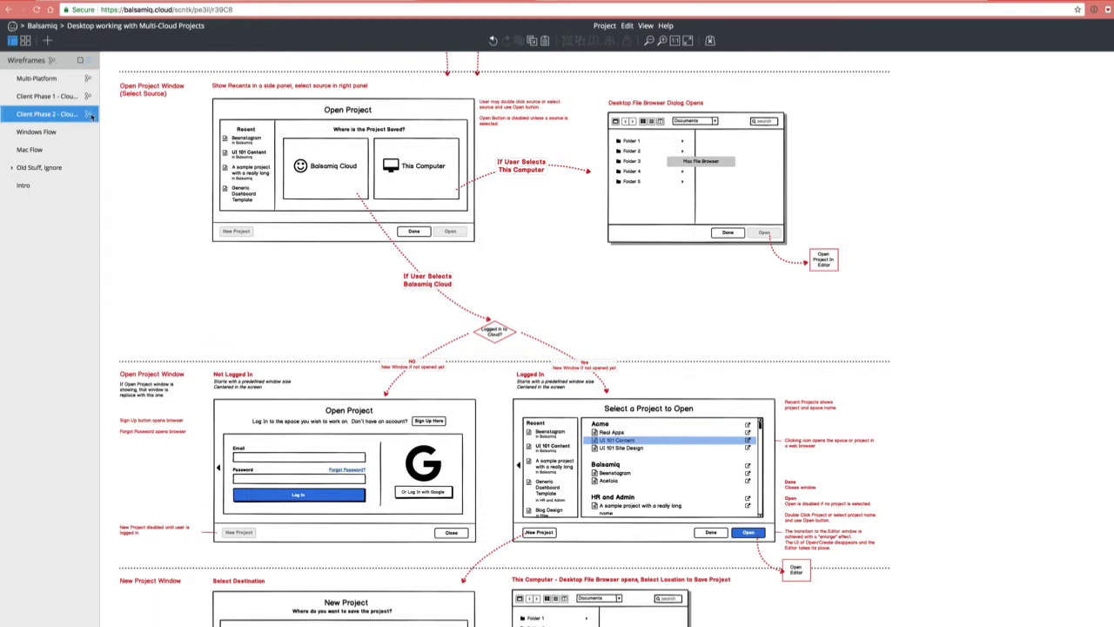
Duplicate the Client Phase 2 wireframe and change the phase number in the copy's name to 3.
{"action": "left_click", "coordinate": [88, 114]}
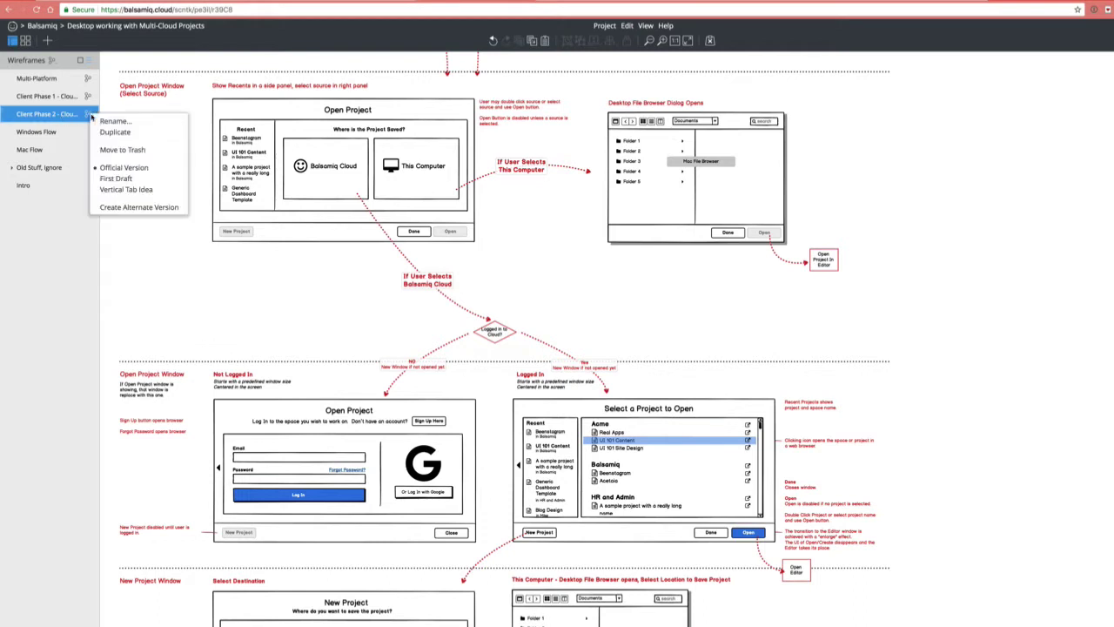
{"action": "left_click", "coordinate": [114, 132]}
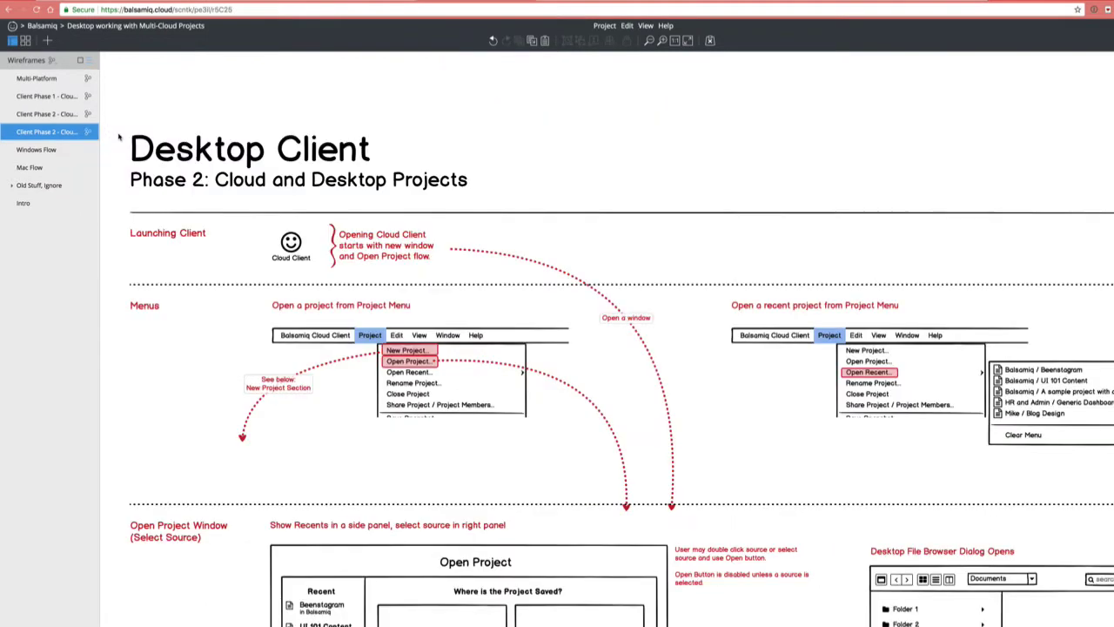
{"action": "left_click", "coordinate": [574, 342]}
{"action": "key", "text": "BackSpace"}
{"action": "type", "text": "3"}
Complete the duplicated wireframe's name as "Client Phase 3 - Cloud, Local Projects & Services".
{"action": "key", "text": "alt+Right"}
{"action": "key", "text": "alt+shift+Right"}
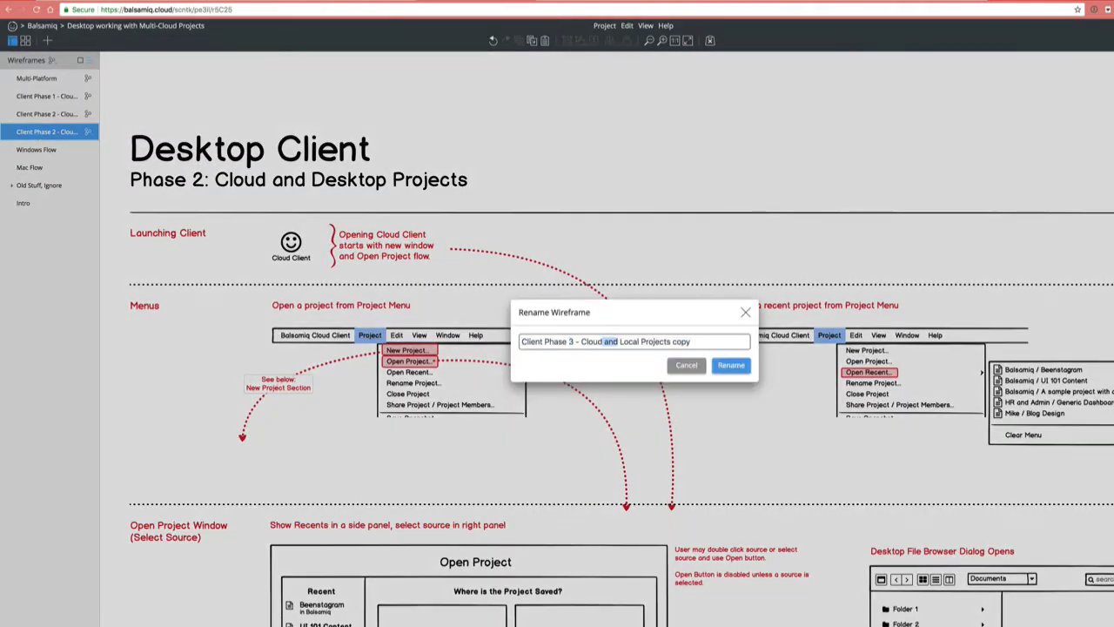
{"action": "key", "text": "BackSpace"}
{"action": "key", "text": "BackSpace"}
{"action": "type", "text": ","}
{"action": "double_click", "coordinate": [667, 341]}
{"action": "key", "text": "BackSpace"}
{"action": "key", "text": "BackSpace"}
{"action": "key", "text": "BackSpace"}
{"action": "type", "text": "& Services"}
{"action": "key", "text": "ctrl+a"}
{"action": "left_click", "coordinate": [582, 338]}
{"action": "left_click", "coordinate": [742, 367]}
Replace the subtitle under Desktop Client with the {mockup-name} variable in the Client Phase 3 wireframe.
{"action": "double_click", "coordinate": [209, 177]}
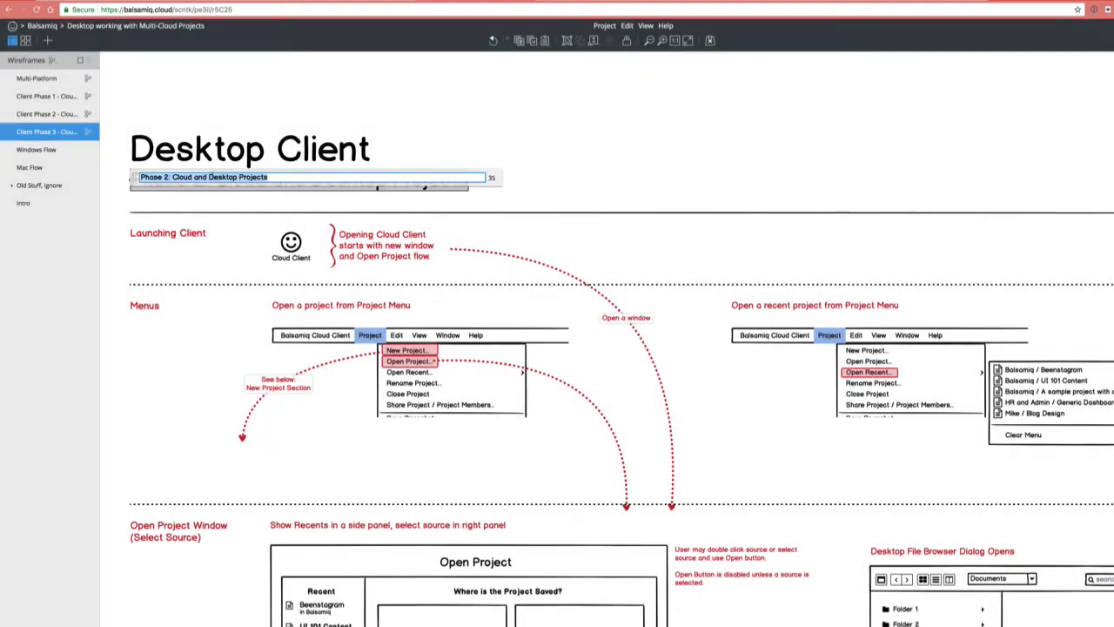
{"action": "left_click", "coordinate": [173, 177]}
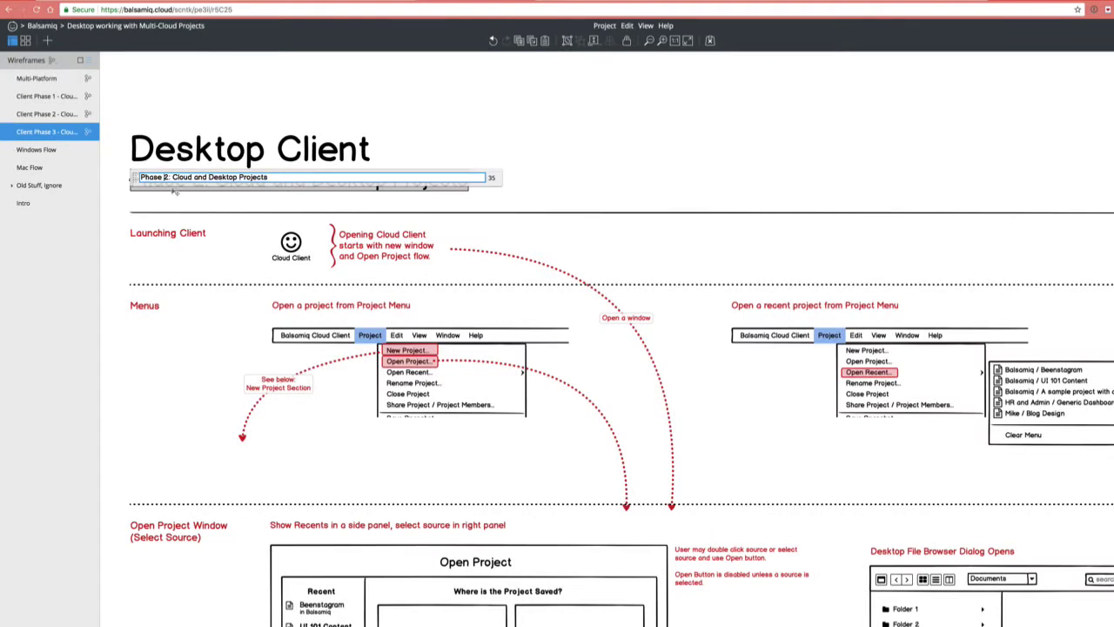
{"action": "key", "text": "ctrl+a"}
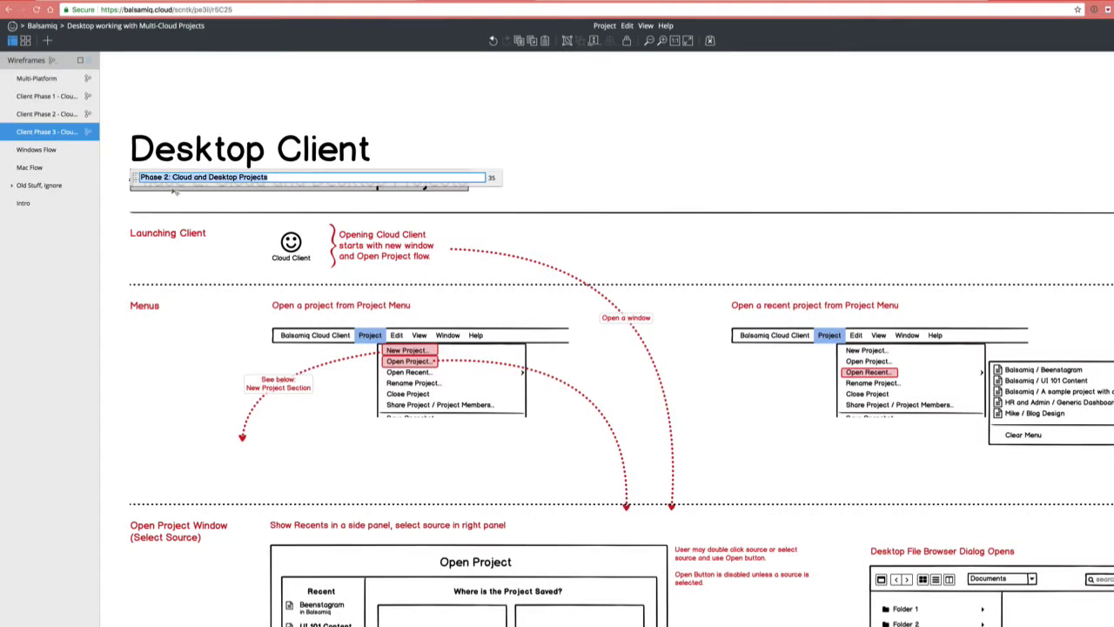
{"action": "key", "text": "BackSpace"}
{"action": "type", "text": "{}"}
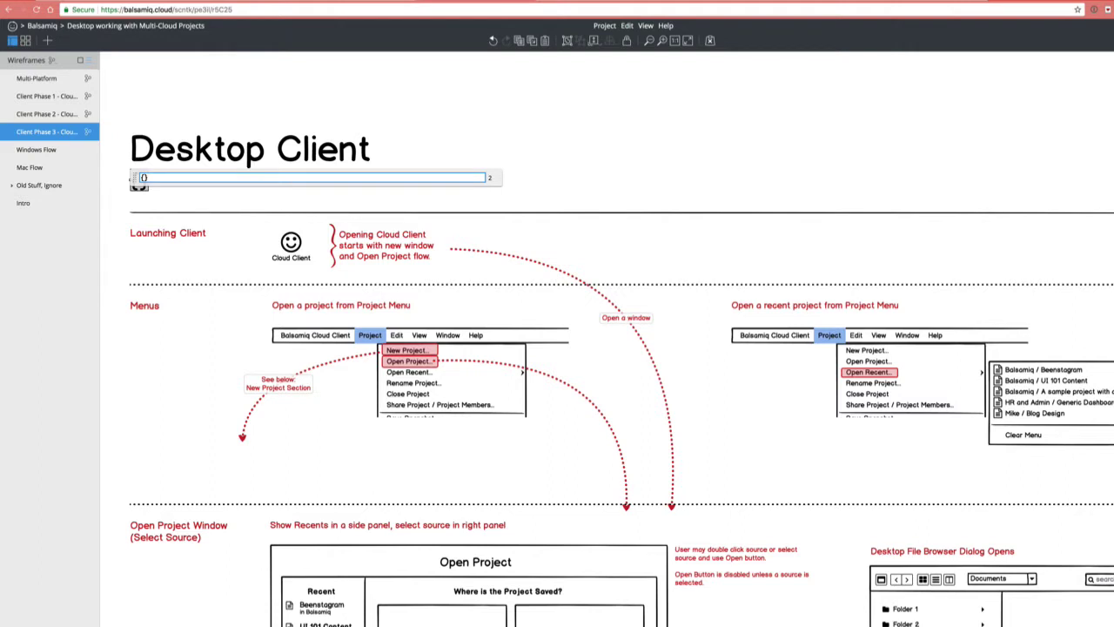
{"action": "type", "text": "mockup-name"}
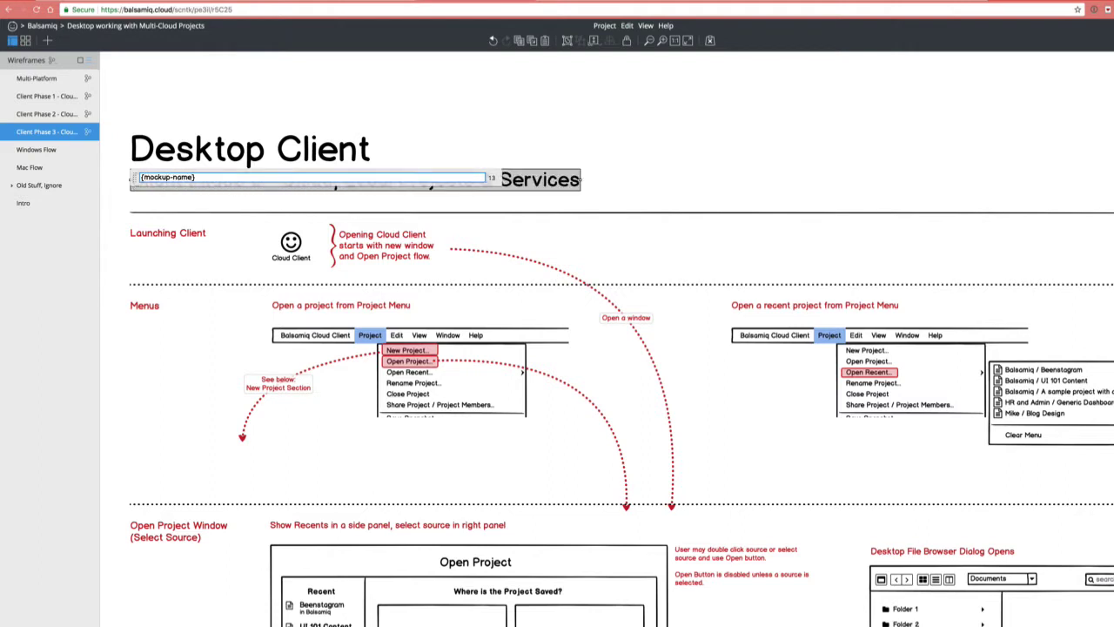
{"action": "left_click", "coordinate": [439, 126]}
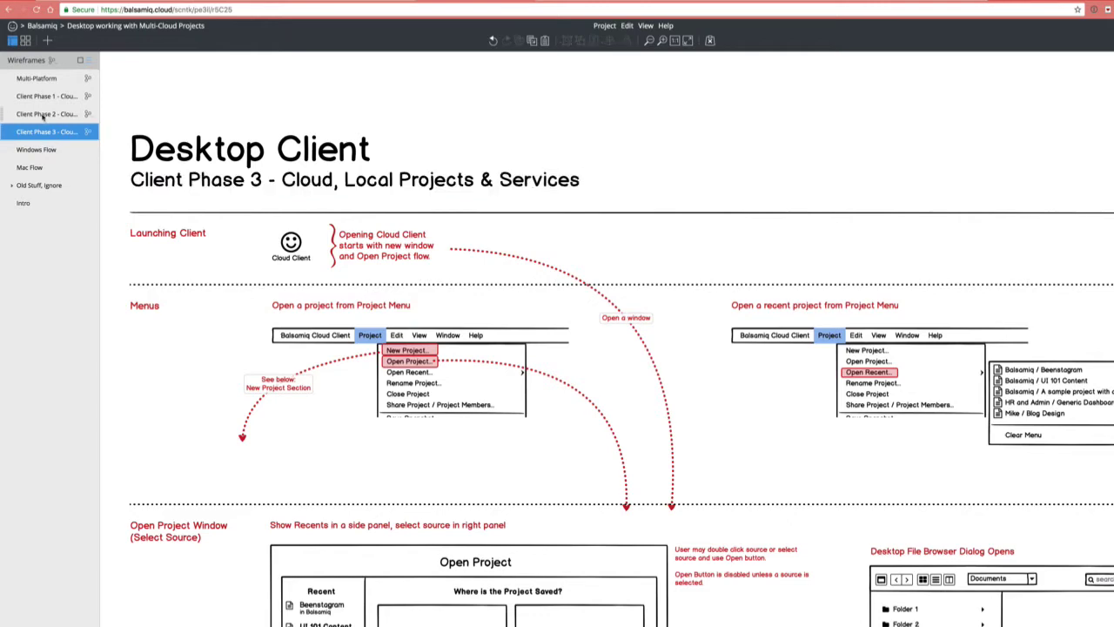
Open the Client Phase 2 wireframe and replace its subtitle with {mockup-name}.
{"action": "double_click", "coordinate": [42, 116]}
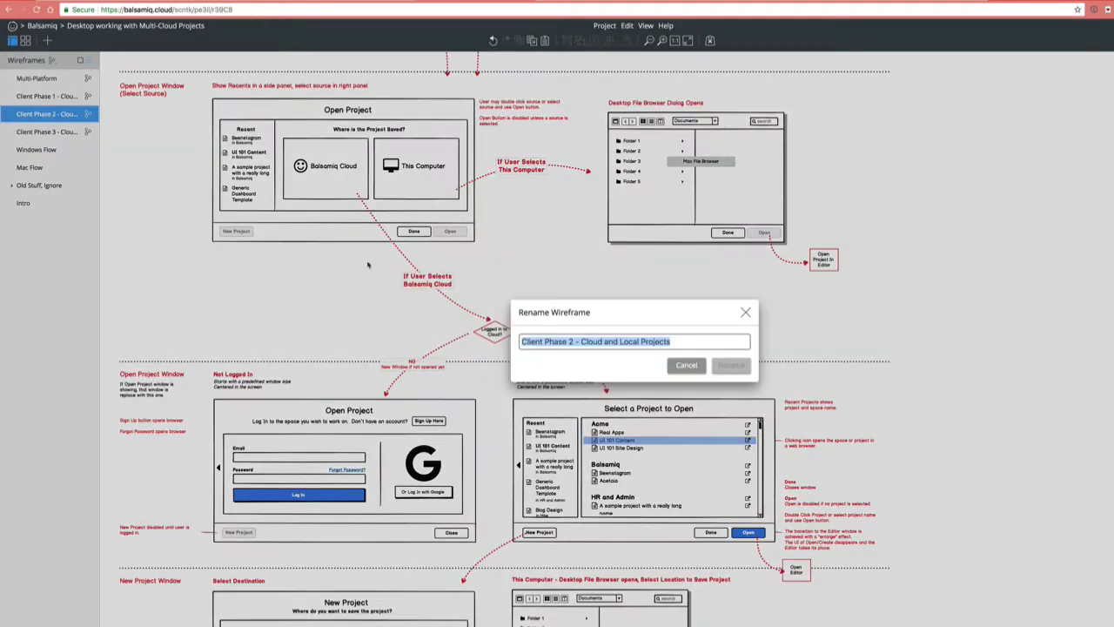
{"action": "left_click", "coordinate": [686, 365]}
{"action": "double_click", "coordinate": [241, 143]}
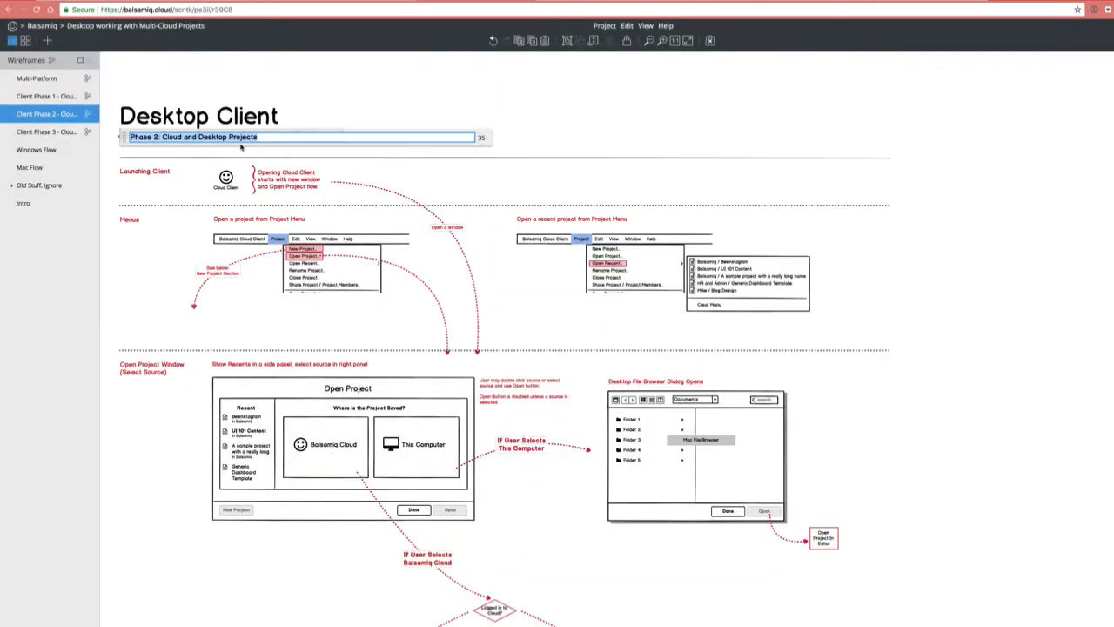
{"action": "type", "text": "("}
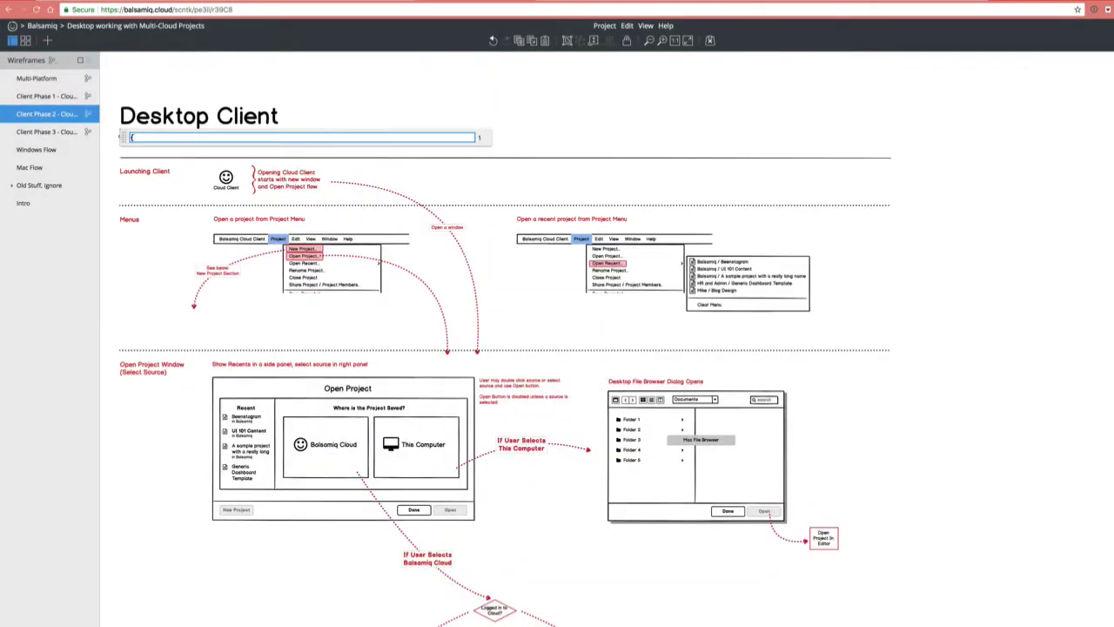
{"action": "type", "text": "mockup-name)"}
{"action": "key", "text": "Return"}
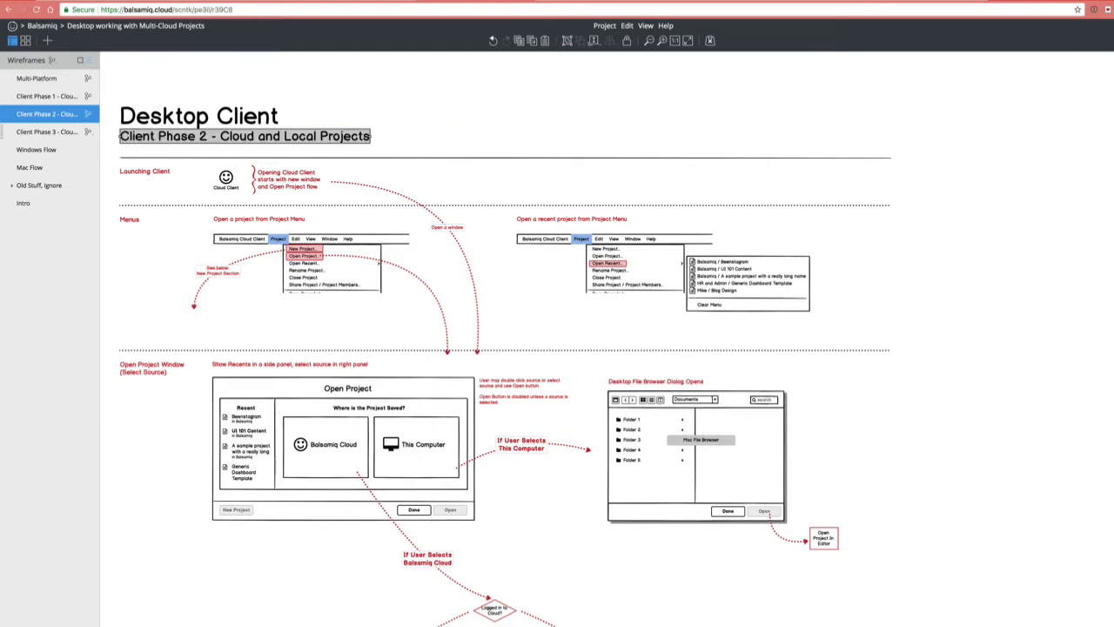
Open the Client Phase 1 wireframe and replace its subtitle with {mockup-name}.
{"action": "left_click", "coordinate": [52, 98]}
{"action": "double_click", "coordinate": [52, 97]}
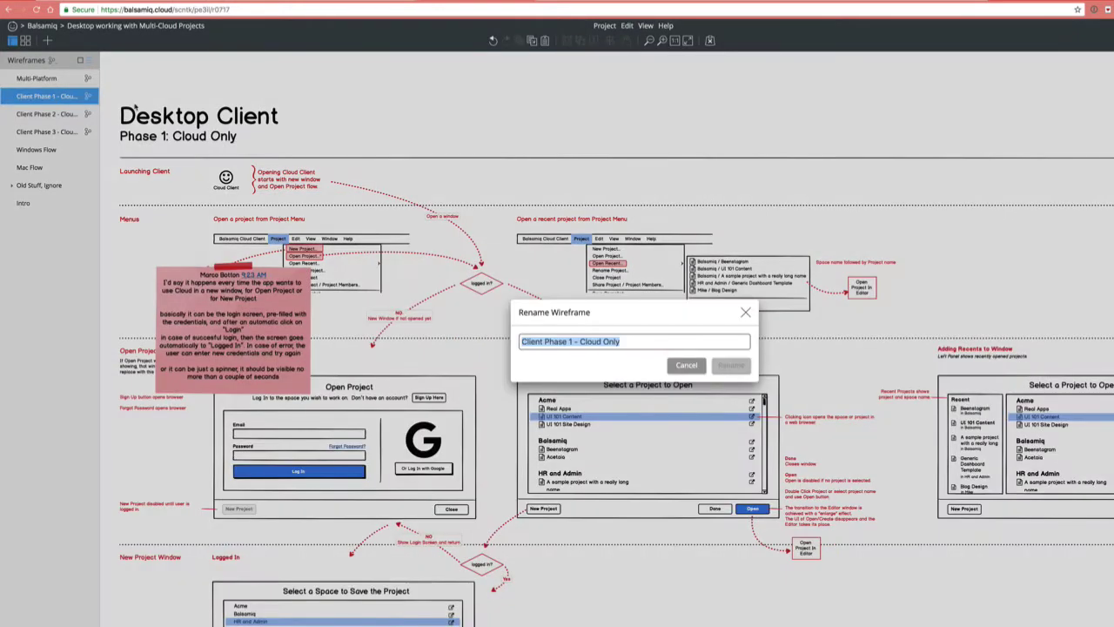
{"action": "left_click", "coordinate": [686, 364]}
{"action": "double_click", "coordinate": [156, 137]}
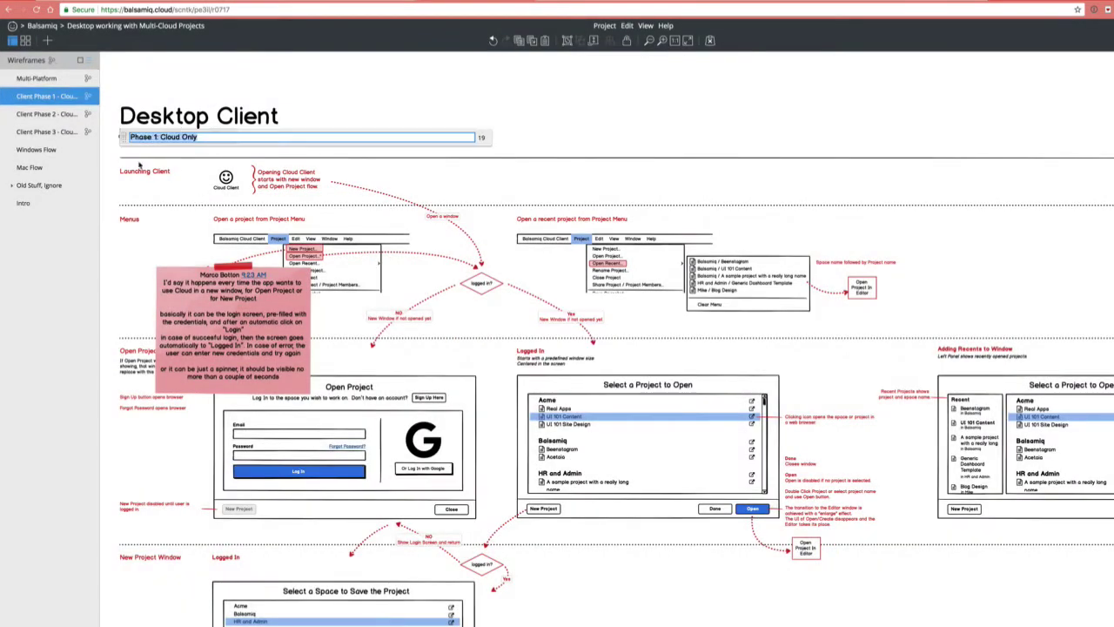
{"action": "key", "text": "Left"}
{"action": "key", "text": "super+a"}
{"action": "type", "text": "{}"}
{"action": "key", "text": "Left"}
{"action": "type", "text": "mockup-name"}
{"action": "key", "text": "Return"}
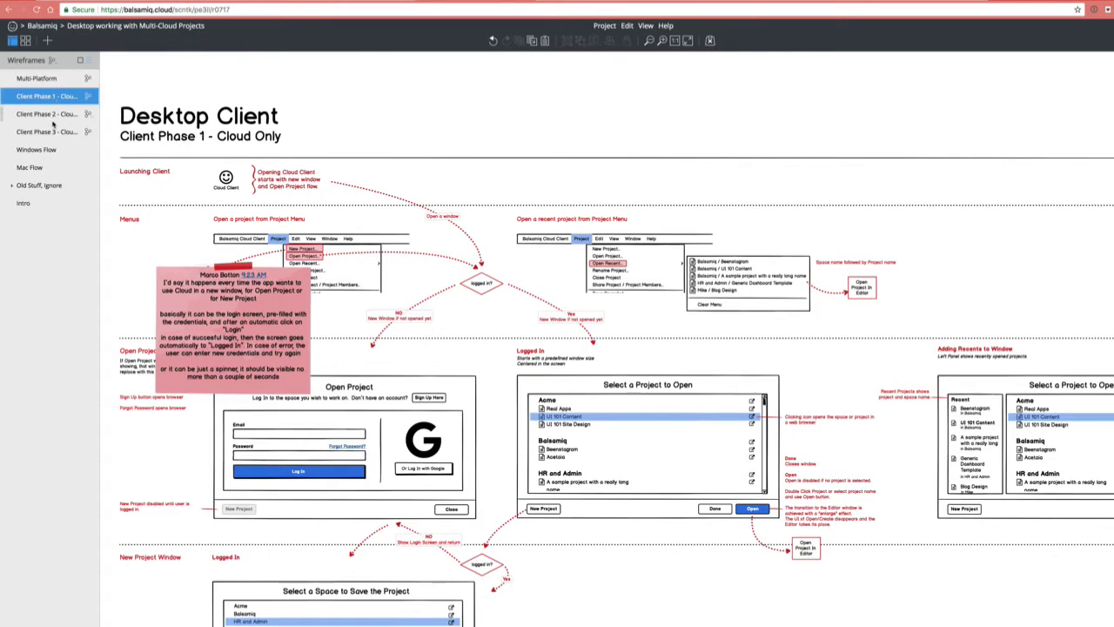
In the Client Phase 3 wireframe, add a text below the subtitle listing "Confluence, Jira, Google Drive, DropBox,".
{"action": "left_click", "coordinate": [53, 114]}
{"action": "double_click", "coordinate": [52, 131]}
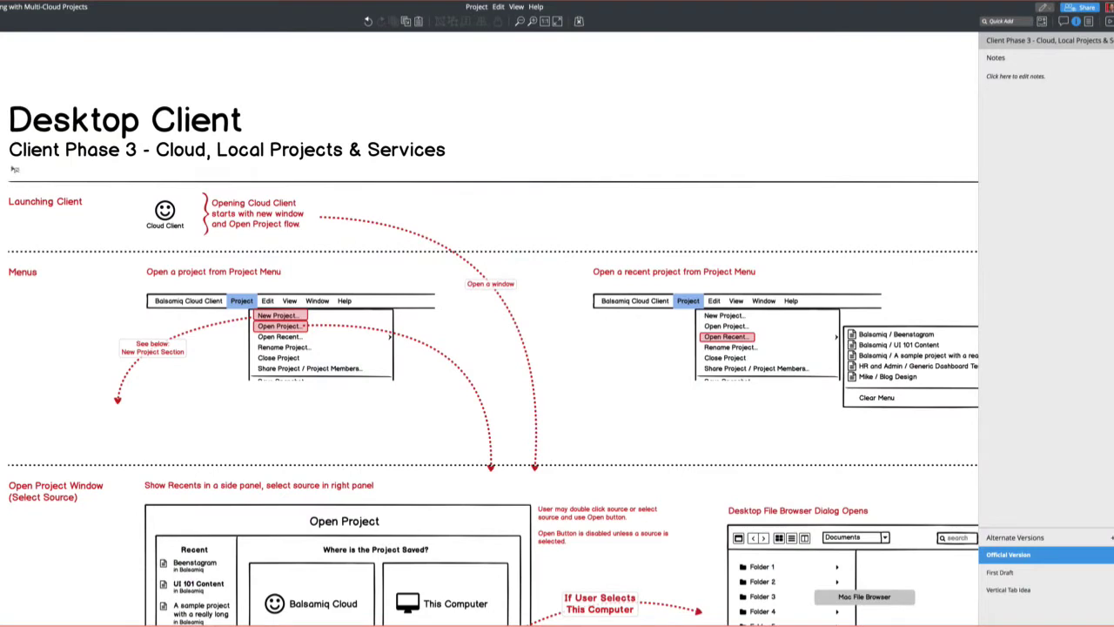
{"action": "double_click", "coordinate": [202, 171]}
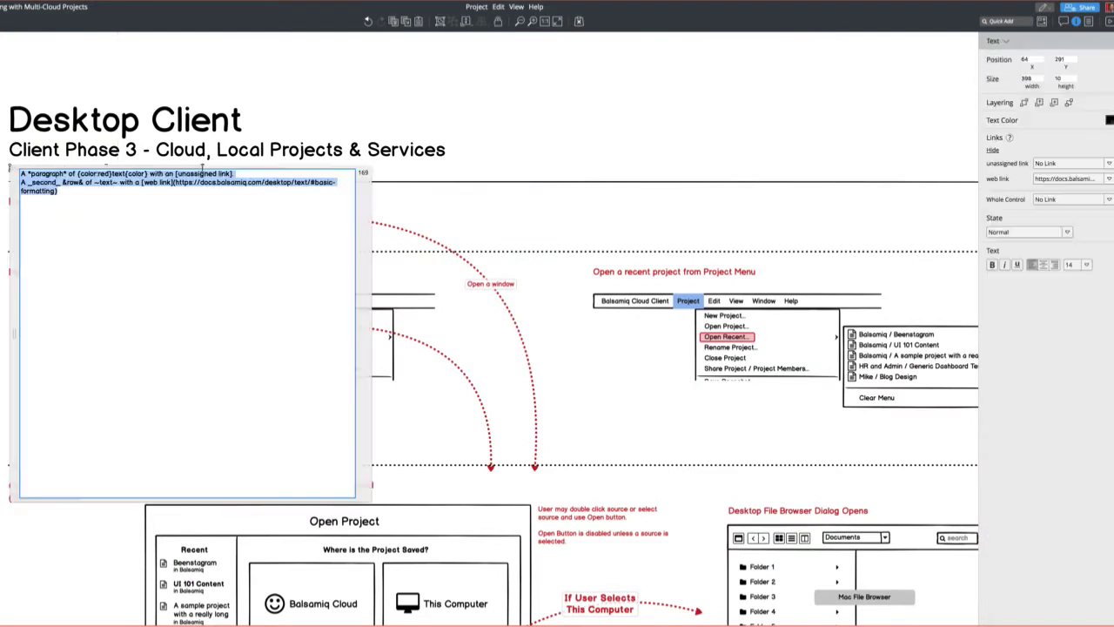
{"action": "key", "text": "BackSpace"}
{"action": "type", "text": "Confluence, Jira, Google Drive, DropBox,"}
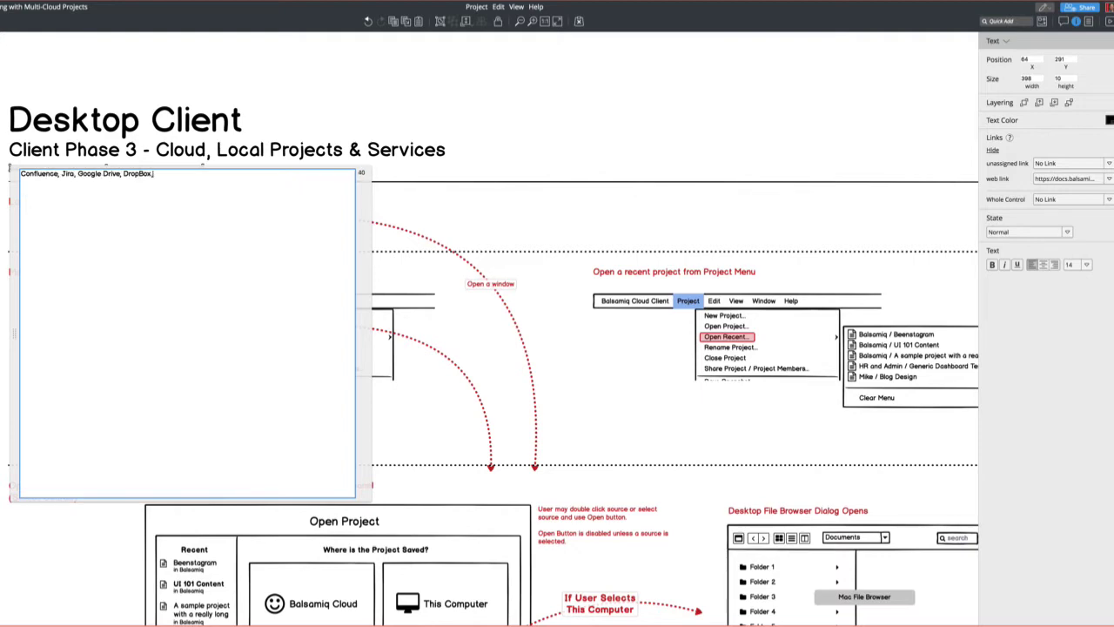
{"action": "key", "text": "super+Return"}
Copy the Open Project window's Done button to just below the Balsamiq Cloud box and label the copy "Add a Service".
{"action": "scroll", "coordinate": [139, 292], "scroll_direction": "down", "scroll_amount": 3}
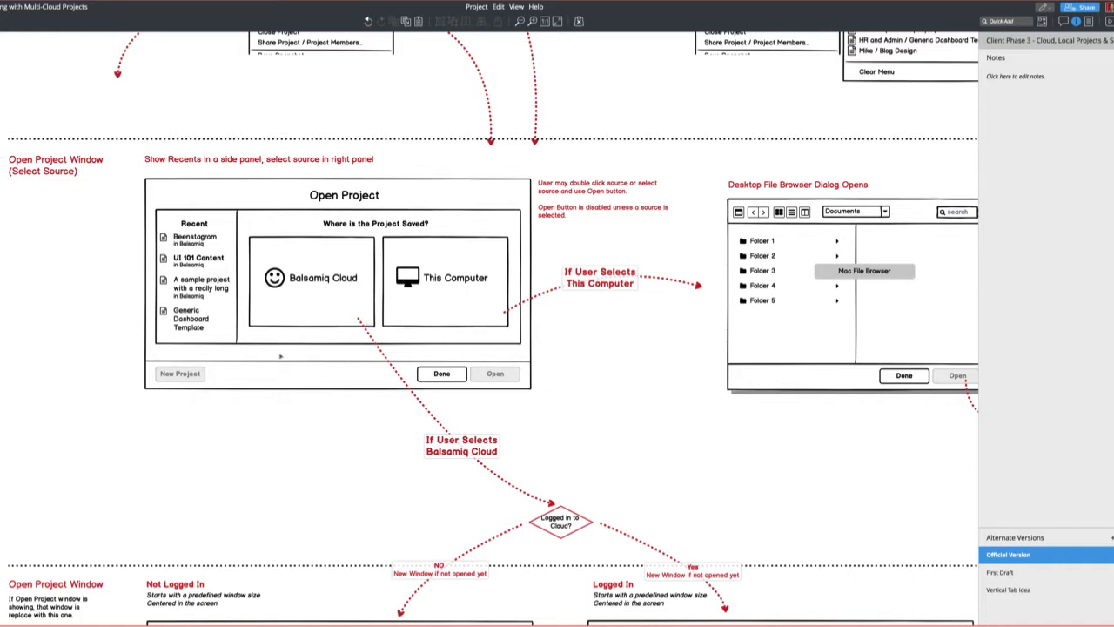
{"action": "left_click", "coordinate": [440, 376]}
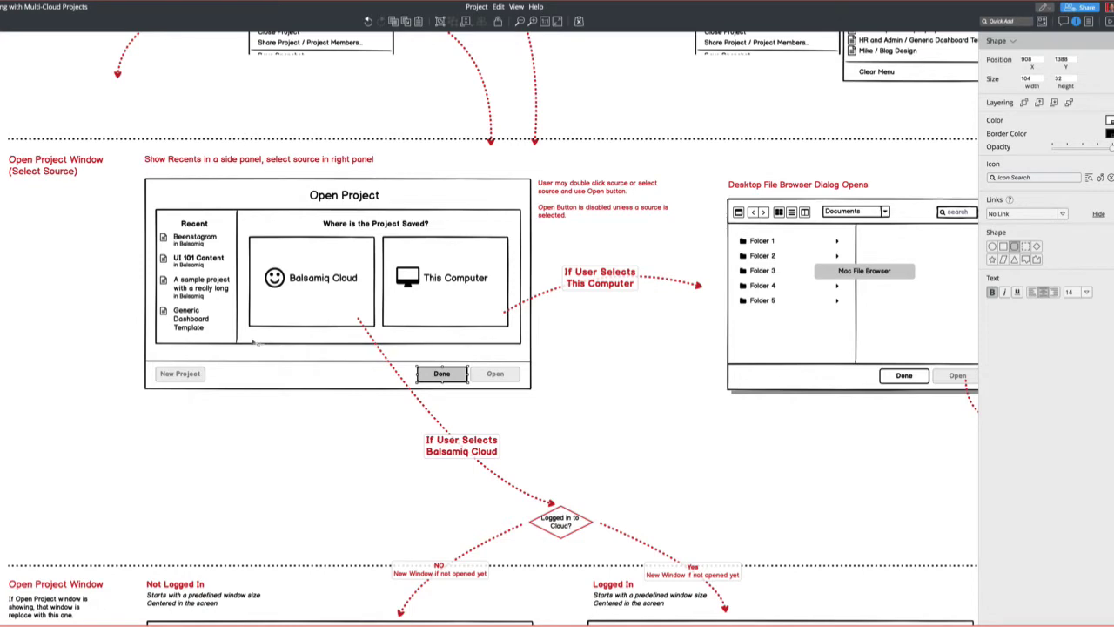
{"action": "scroll", "coordinate": [383, 371], "scroll_direction": "down", "scroll_amount": 2}
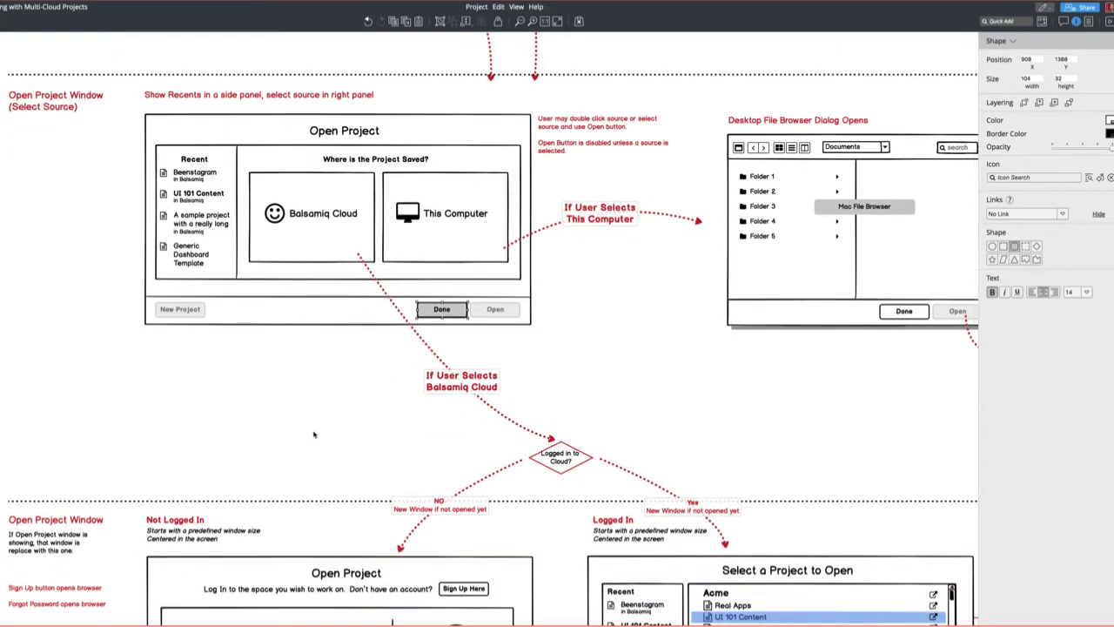
{"action": "scroll", "coordinate": [315, 434], "scroll_direction": "down", "scroll_amount": 2}
{"action": "scroll", "coordinate": [314, 434], "scroll_direction": "up", "scroll_amount": 3}
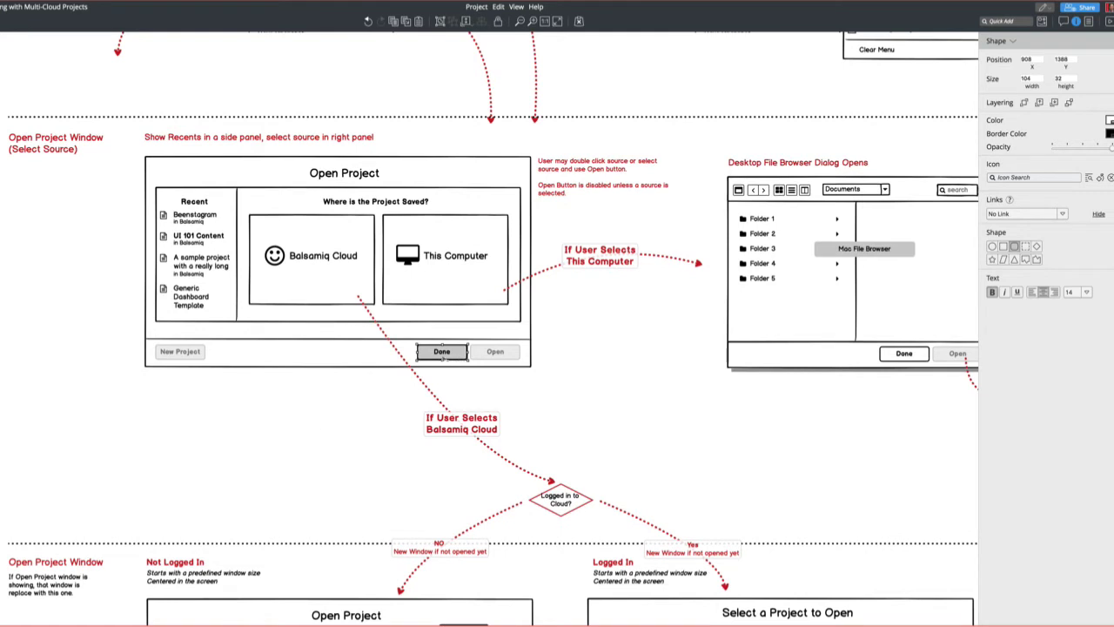
{"action": "left_click_drag", "start_coordinate": [446, 357], "coordinate": [275, 317]}
{"action": "double_click", "coordinate": [274, 314]}
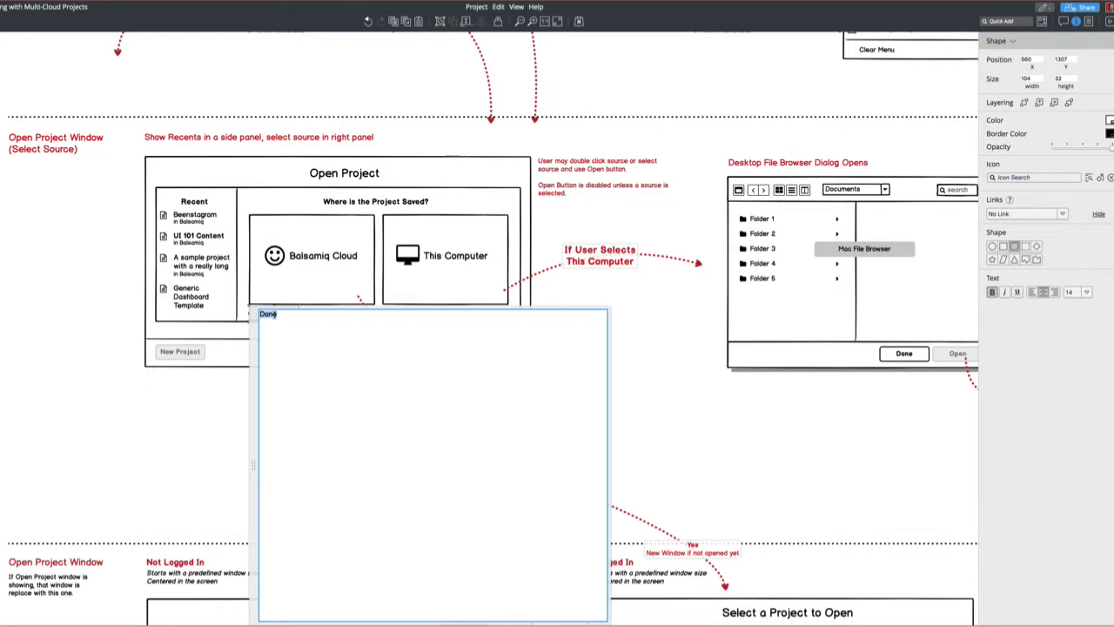
{"action": "type", "text": "Add a Service"}
Add a plus icon to the "Add a Service" button and widen it so the label fits on one line.
{"action": "left_click", "coordinate": [1047, 179]}
{"action": "type", "text": "plus"}
{"action": "key", "text": "Return"}
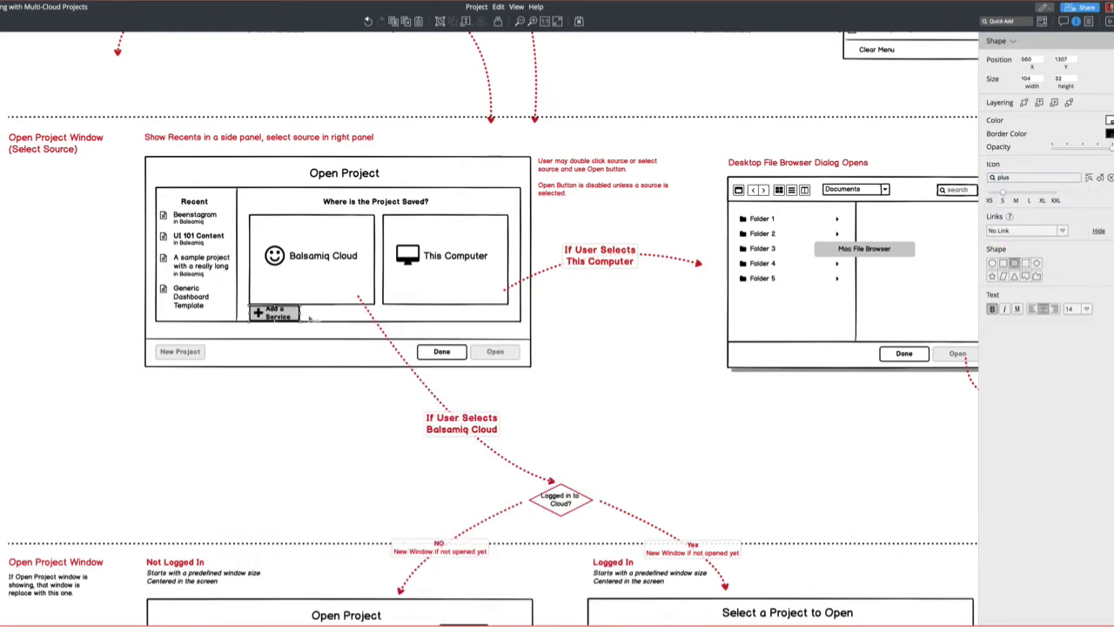
{"action": "left_click_drag", "start_coordinate": [303, 313], "coordinate": [322, 312]}
{"action": "left_click", "coordinate": [342, 296]}
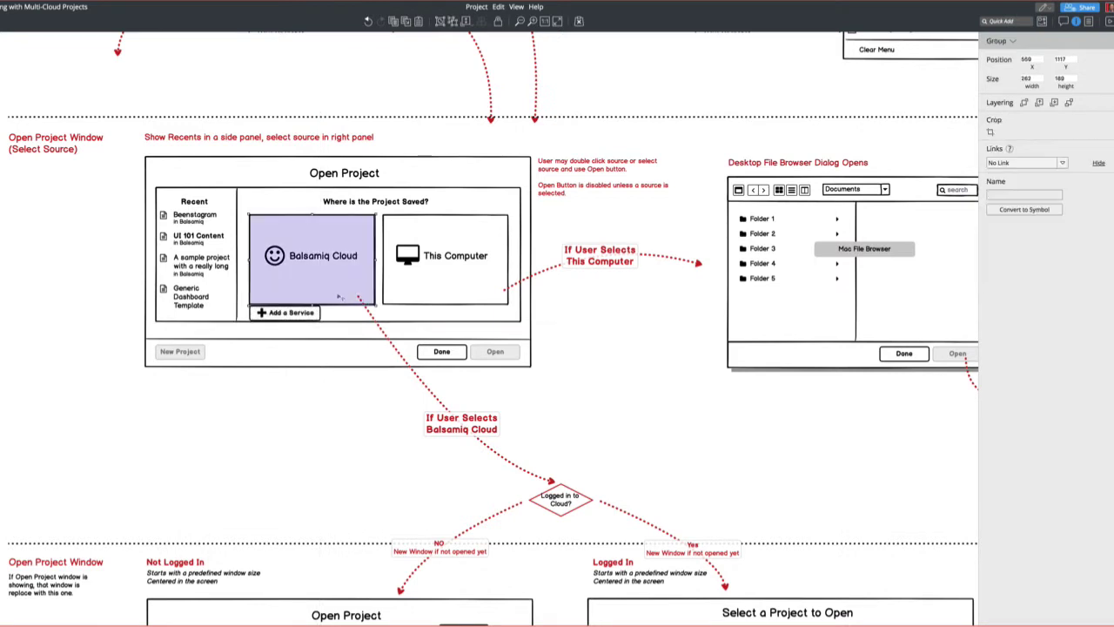
Reduce the height of the Balsamiq Cloud and This Computer boxes and move the "Add a Service" button up beneath them.
{"action": "left_click", "coordinate": [415, 291], "text": "shift"}
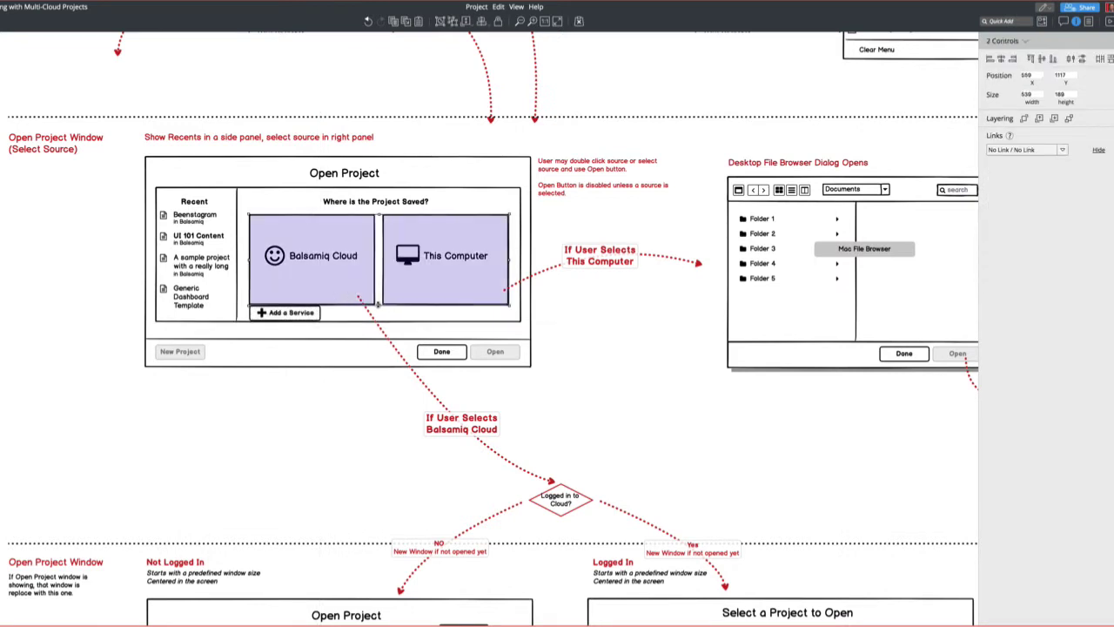
{"action": "left_click_drag", "start_coordinate": [377, 304], "coordinate": [376, 294]}
{"action": "left_click", "coordinate": [298, 314]}
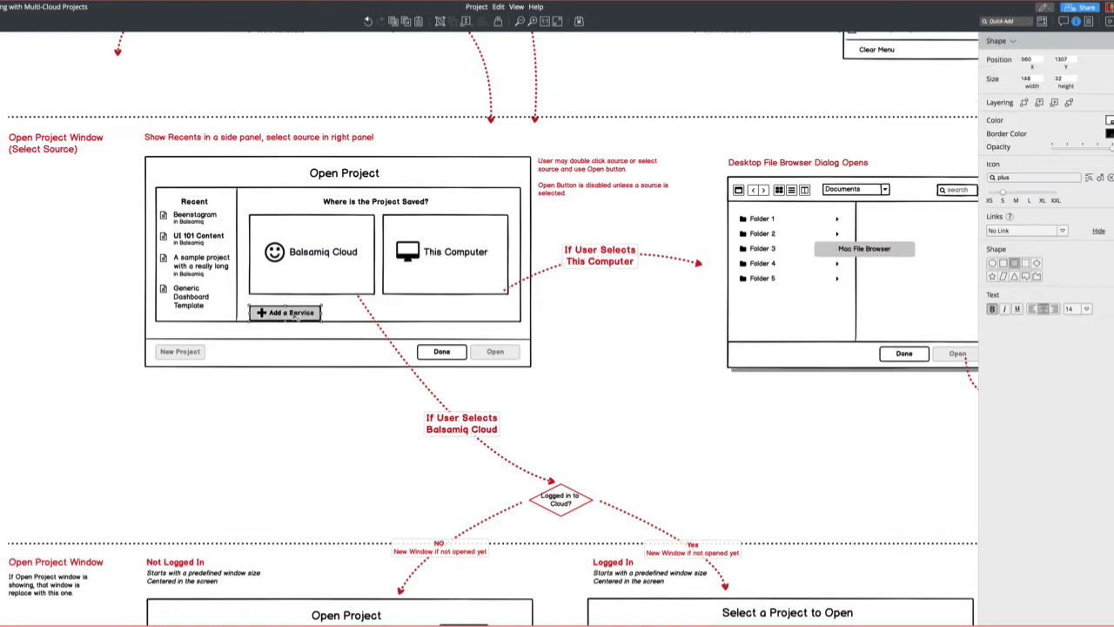
{"action": "left_click_drag", "start_coordinate": [295, 315], "coordinate": [296, 311]}
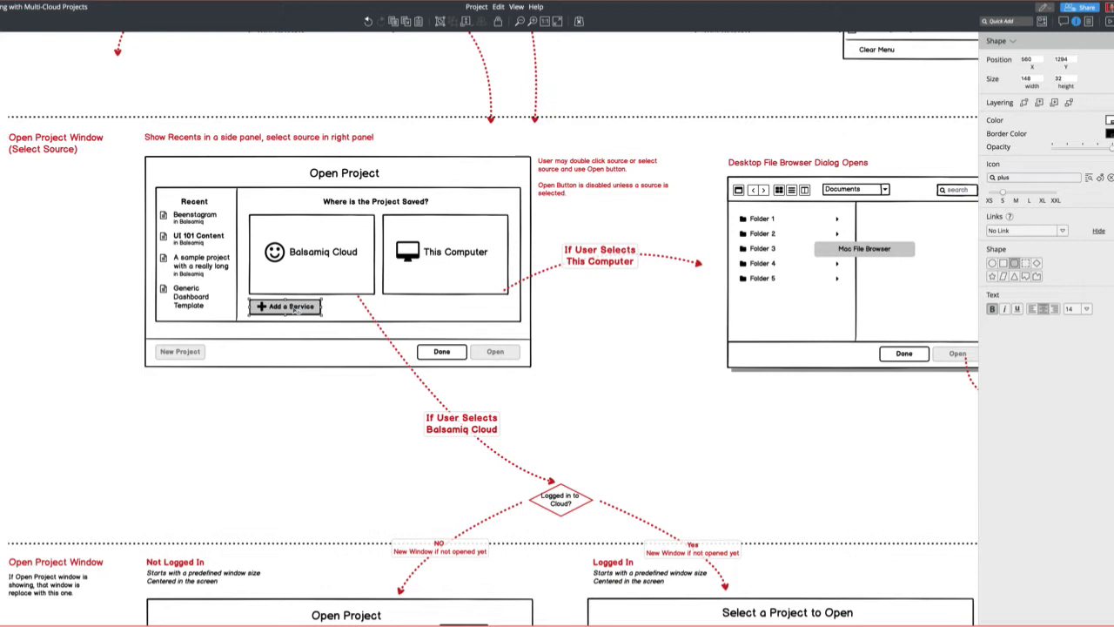
Add a List control over the Balsamiq Cloud box, just above the "Add a Service" button.
{"action": "key", "text": "slash"}
{"action": "type", "text": "com"}
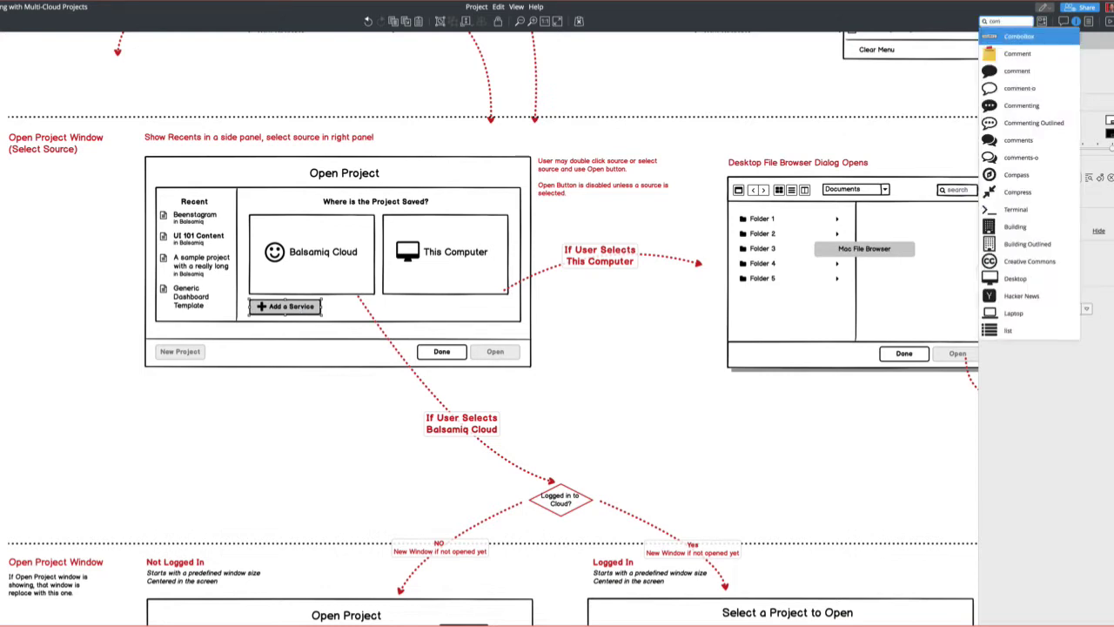
{"action": "key", "text": "BackSpace"}
{"action": "key", "text": "BackSpace"}
{"action": "key", "text": "BackSpace"}
{"action": "type", "text": "list"}
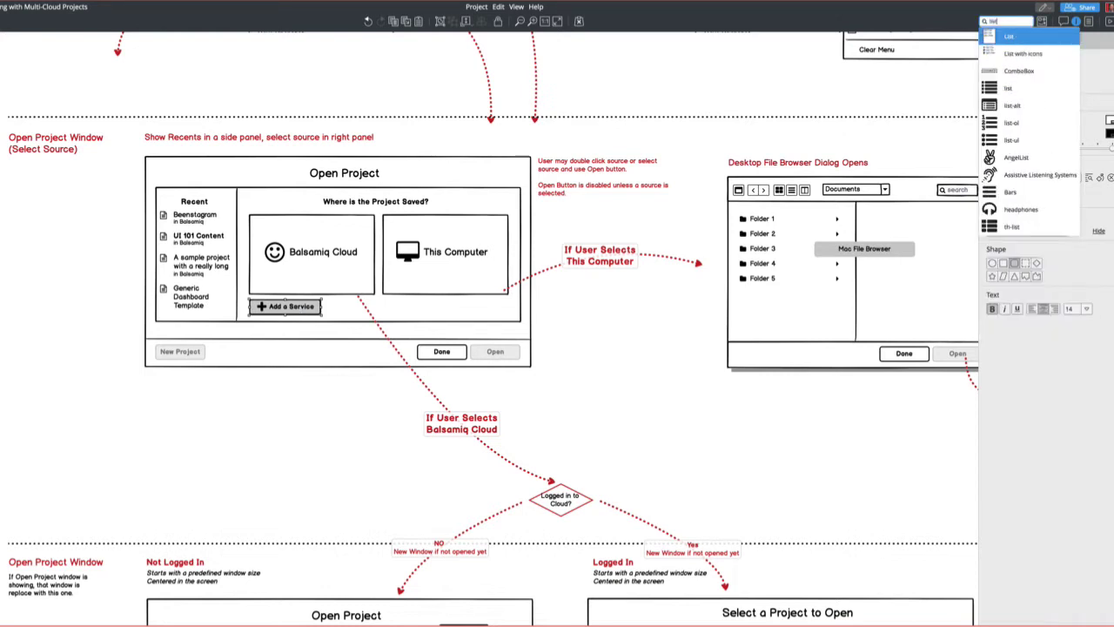
{"action": "key", "text": "Return"}
{"action": "left_click_drag", "start_coordinate": [35, 86], "coordinate": [271, 279]}
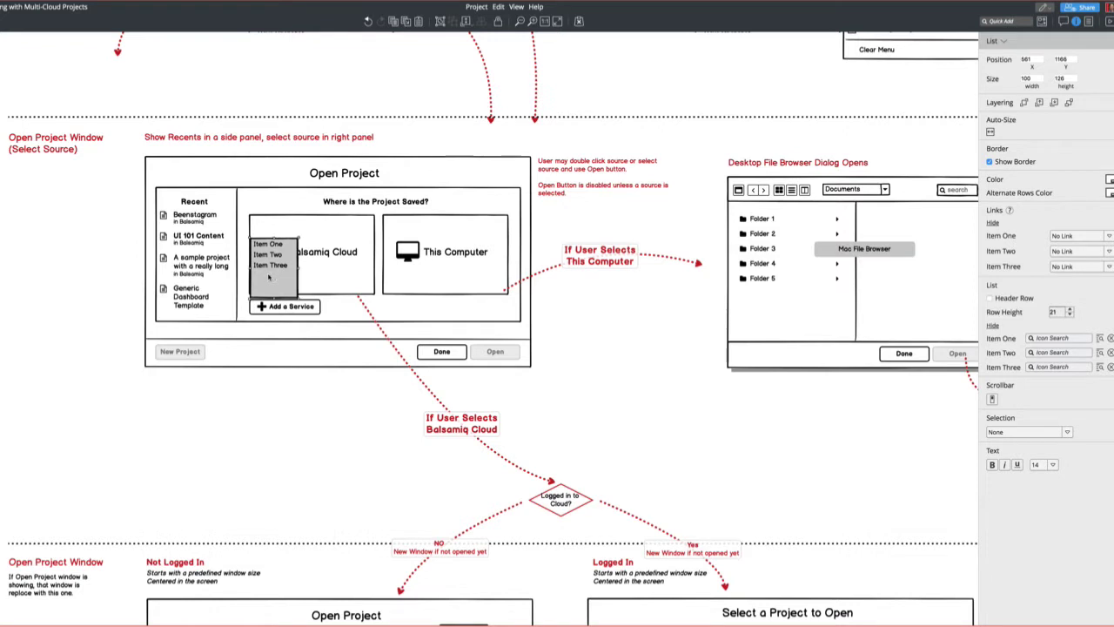
Fill the list with Google Drive, Confluence Cloud, Jira Cloud and Dropbox and place it directly below the "Add a Service" button.
{"action": "double_click", "coordinate": [269, 277]}
{"action": "type", "text": "Google Drive Confluence Cloud Jira Cloud Dropbox"}
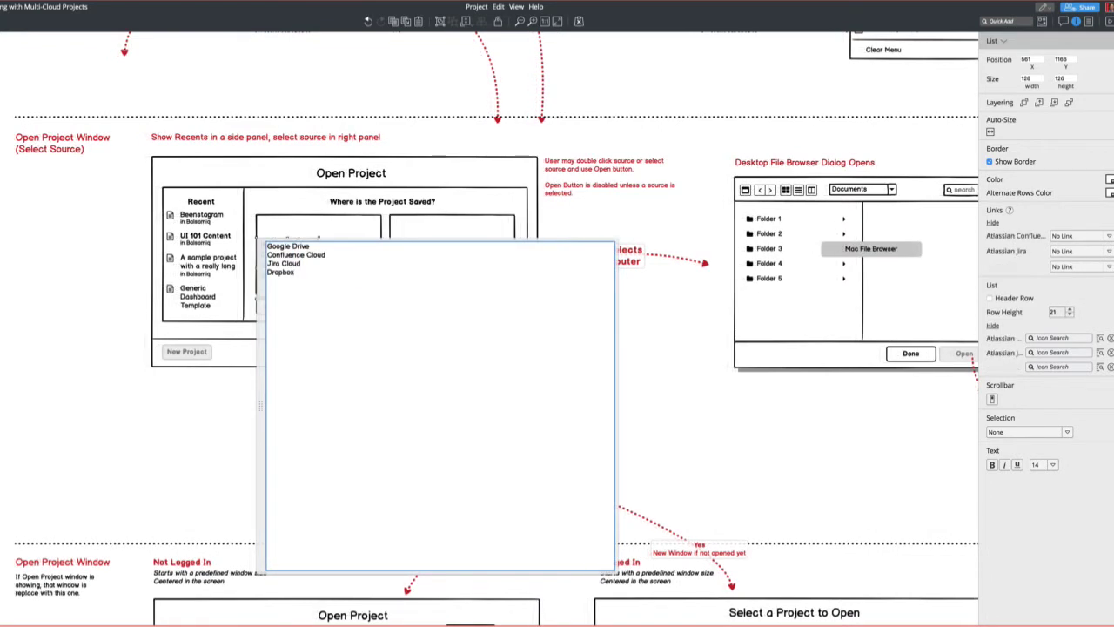
{"action": "key", "text": "ctrl+Return"}
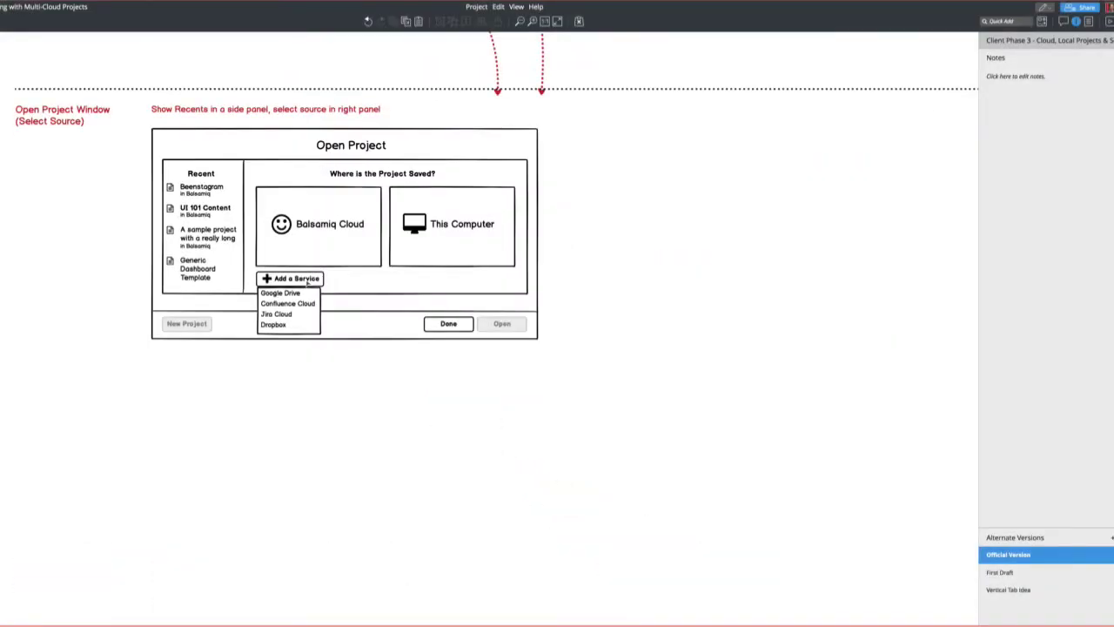
Copy the Open Project window frame and place the copy beside the original.
{"action": "left_click", "coordinate": [208, 146]}
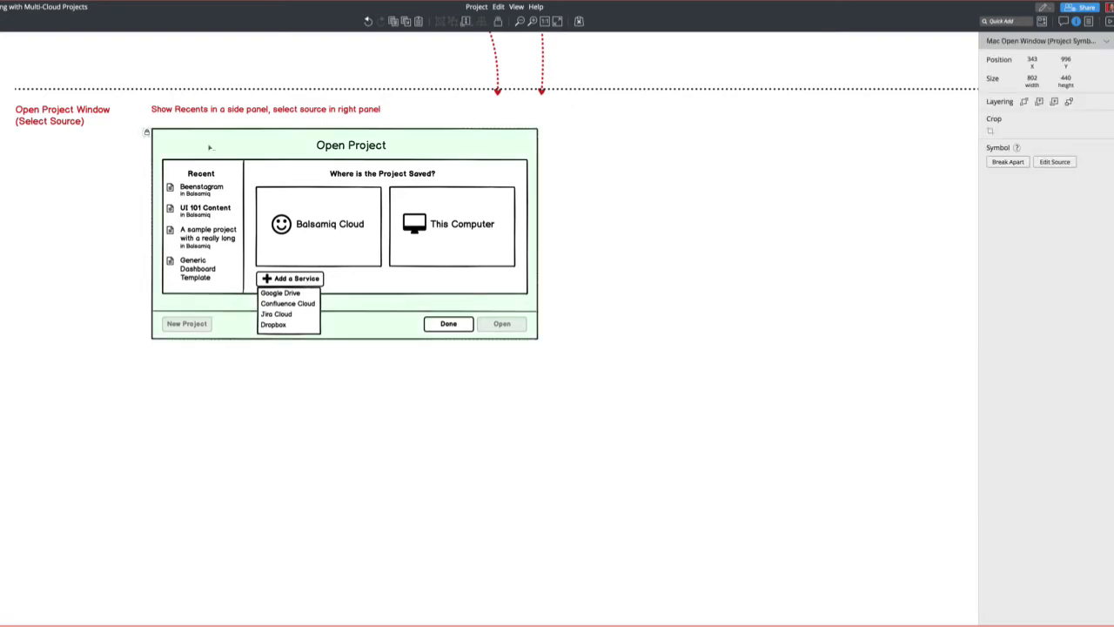
{"action": "left_click_drag", "start_coordinate": [209, 147], "coordinate": [534, 235]}
{"action": "left_click_drag", "start_coordinate": [532, 273], "coordinate": [626, 144]}
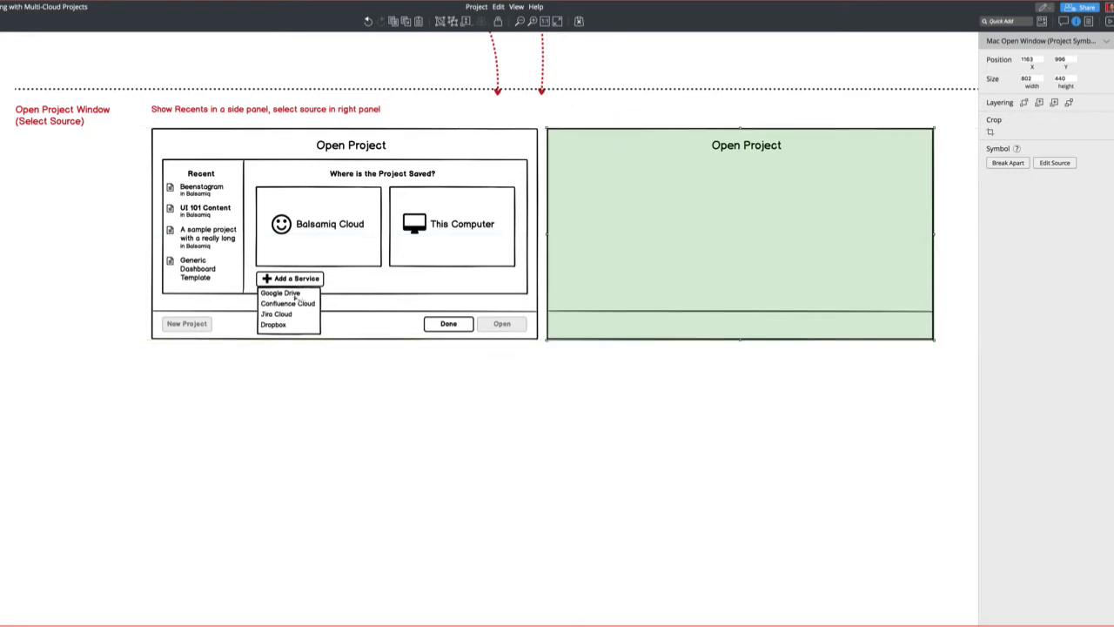
{"action": "left_click", "coordinate": [364, 178]}
{"action": "left_click_drag", "start_coordinate": [352, 177], "coordinate": [689, 169]}
{"action": "key", "text": "ctrl+z"}
Copy the inner panel and the "Where is the Project Saved?" heading into the second window and widen the heading across the panel.
{"action": "left_click", "coordinate": [477, 168]}
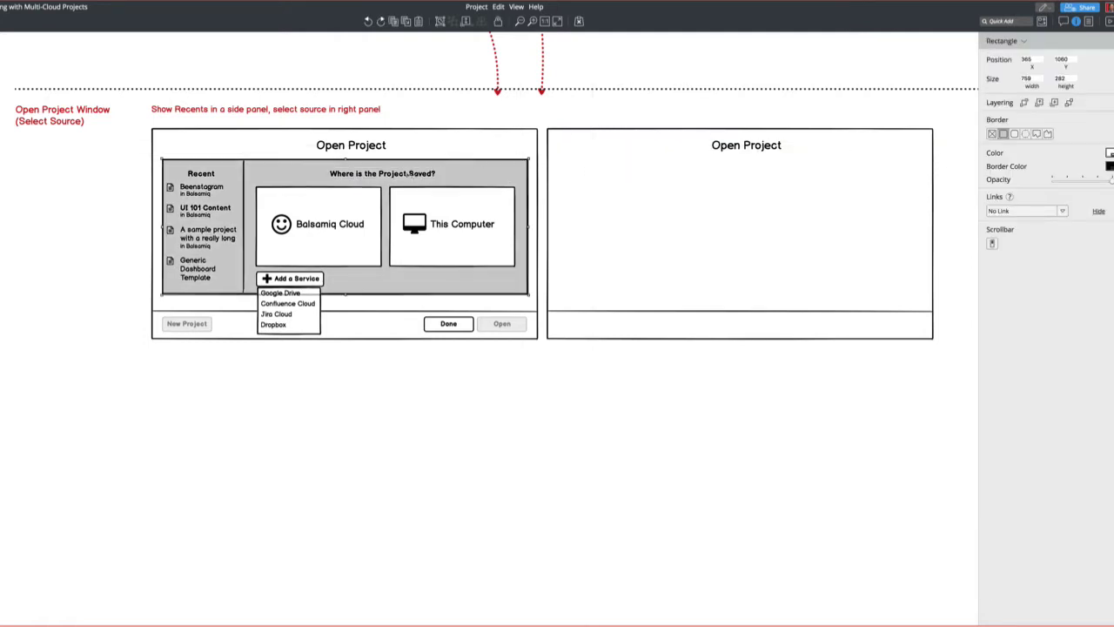
{"action": "left_click", "coordinate": [408, 174], "text": "shift"}
{"action": "left_click_drag", "start_coordinate": [407, 174], "coordinate": [785, 178]}
{"action": "left_click", "coordinate": [737, 376]}
{"action": "left_click", "coordinate": [780, 175]}
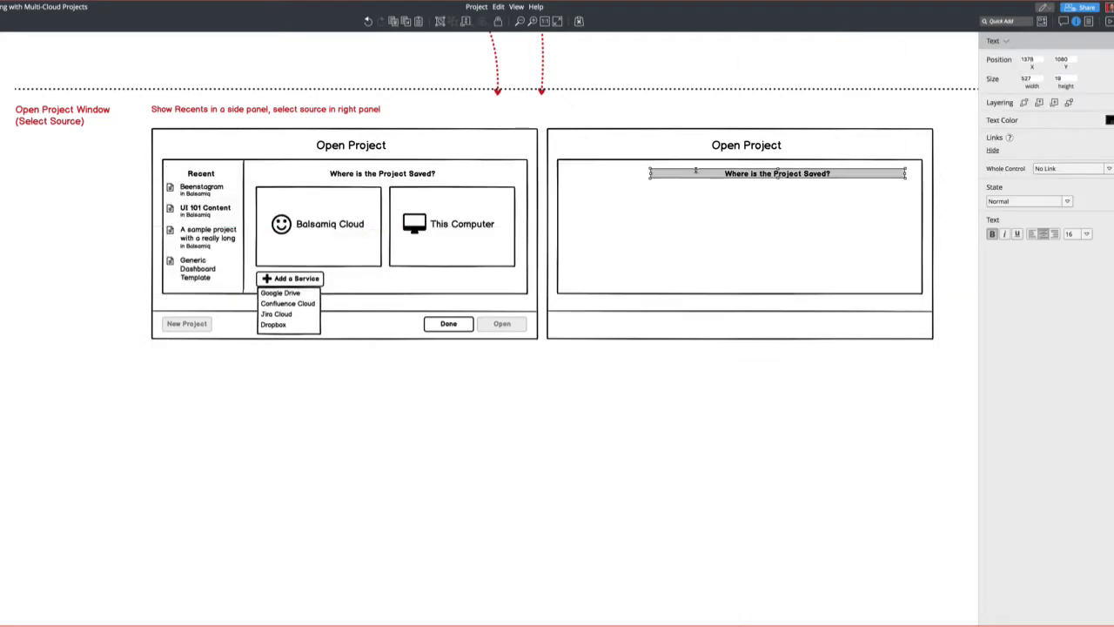
{"action": "left_click_drag", "start_coordinate": [649, 174], "coordinate": [575, 174]}
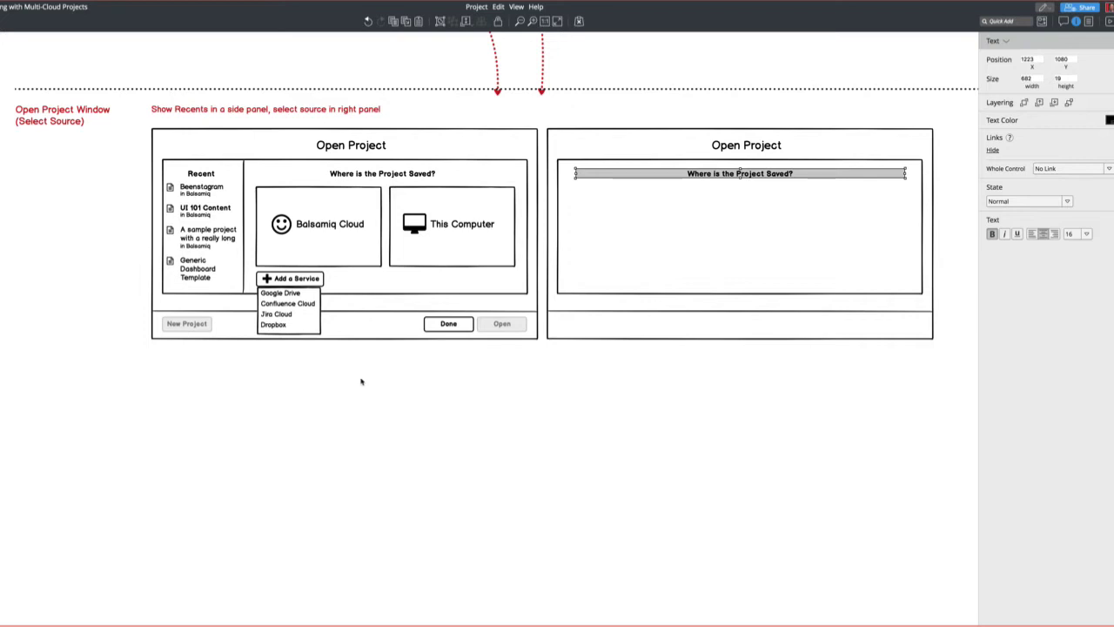
Add a curved red arrow from the Google Drive list entry to the second Open Project window.
{"action": "left_click", "coordinate": [339, 418]}
{"action": "type", "text": "arr"}
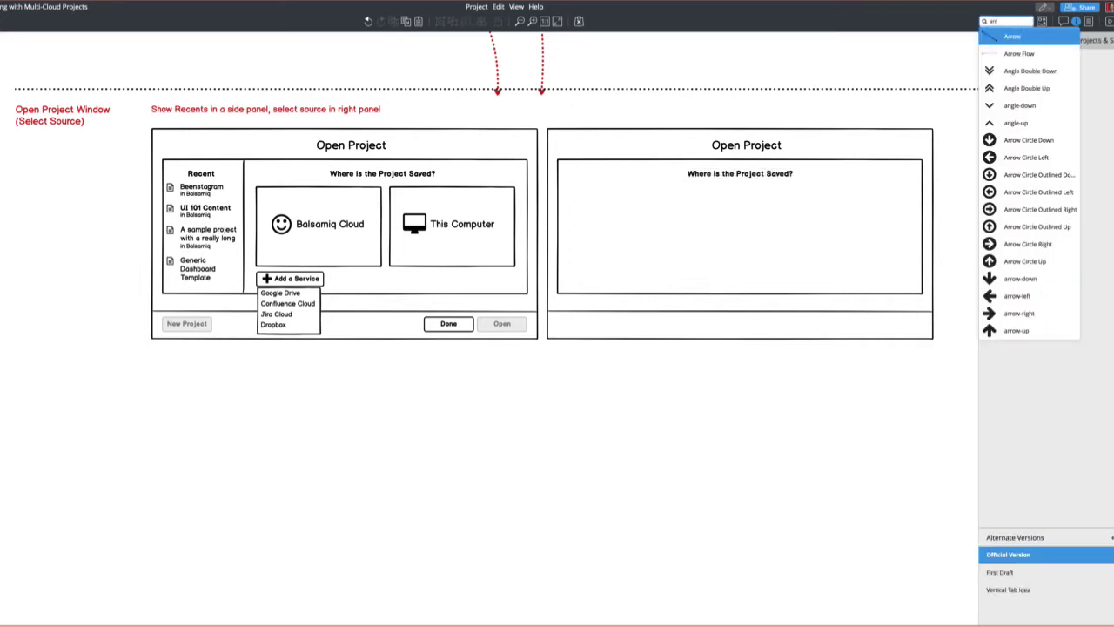
{"action": "key", "text": "Return"}
{"action": "left_click_drag", "start_coordinate": [75, 100], "coordinate": [571, 195]}
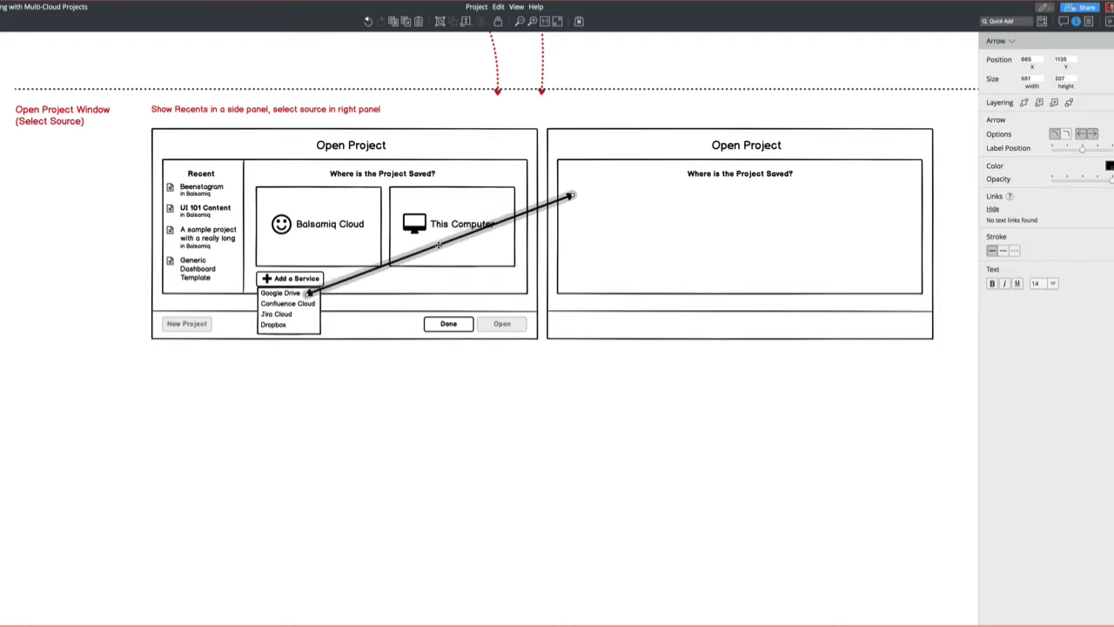
{"action": "mouse_move", "coordinate": [439, 246]}
{"action": "left_mouse_down"}
{"action": "mouse_move", "coordinate": [431, 266]}
{"action": "mouse_move", "coordinate": [454, 256]}
{"action": "left_mouse_up"}
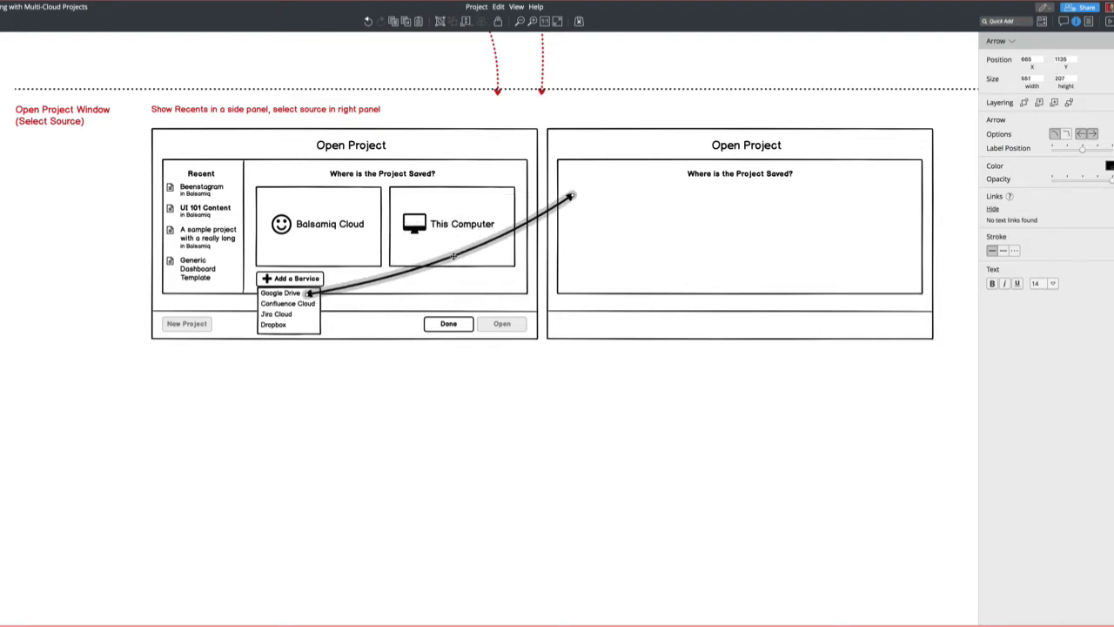
{"action": "left_click", "coordinate": [1108, 166]}
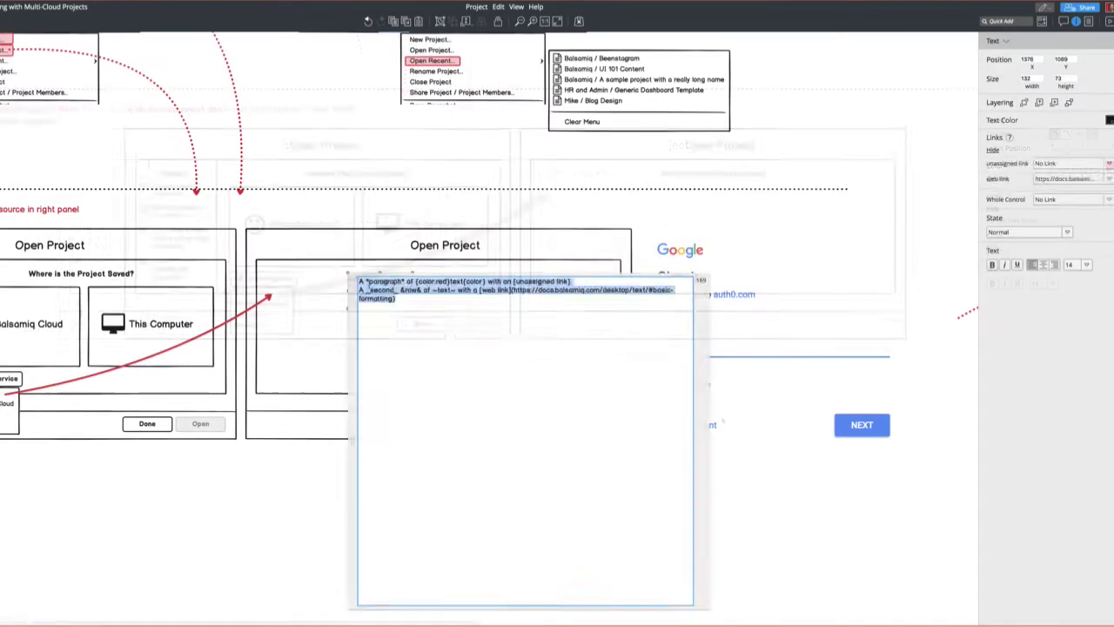
Add the text "Sign In" to the second window's panel.
{"action": "left_click_drag", "start_coordinate": [344, 277], "coordinate": [380, 296]}
{"action": "double_click", "coordinate": [379, 296]}
{"action": "type", "text": "Sign In"}
{"action": "key", "text": "Escape"}
Add a text input below the "Sign In" text and enlarge the "Sign In" text by four size steps.
{"action": "key", "text": "slash"}
{"action": "type", "text": "input"}
{"action": "key", "text": "Return"}
{"action": "left_click_drag", "start_coordinate": [30, 63], "coordinate": [534, 334]}
{"action": "left_click", "coordinate": [383, 292]}
{"action": "key", "text": "super+bracketright"}
{"action": "key", "text": "super+bracketright"}
{"action": "key", "text": "super+bracketright"}
{"action": "key", "text": "super+bracketright"}
Duplicate the "Google" text, relabel the copy "Email or phone" above the input, and place further copies below it.
{"action": "left_click", "coordinate": [383, 274]}
{"action": "left_click", "coordinate": [403, 298]}
{"action": "left_click", "coordinate": [389, 276]}
{"action": "key", "text": "super+d"}
{"action": "double_click", "coordinate": [381, 322]}
{"action": "type", "text": "Email or phone"}
{"action": "left_click_drag", "start_coordinate": [390, 278], "coordinate": [383, 376]}
{"action": "key", "text": "Escape"}
Label the two texts below the input "Forgot email?" and "Create account".
{"action": "left_click", "coordinate": [387, 337]}
{"action": "left_click", "coordinate": [387, 321], "text": "shift"}
{"action": "double_click", "coordinate": [386, 357]}
{"action": "type", "text": "Forgot email?"}
{"action": "left_click", "coordinate": [337, 476]}
{"action": "double_click", "coordinate": [384, 376]}
{"action": "type", "text": "Create account"}
{"action": "key", "text": "Escape"}
Toggle bold on the "Email or phone", "Forgot email?" and "Create account" labels together.
{"action": "left_click", "coordinate": [384, 373]}
{"action": "left_click", "coordinate": [386, 353], "text": "shift"}
{"action": "left_click", "coordinate": [385, 322], "text": "shift"}
{"action": "key", "text": "super+b"}
Copy the Done button into the sign-in form beside "Create account" and label the copy "NEXT".
{"action": "left_click_drag", "start_coordinate": [154, 429], "coordinate": [517, 380]}
{"action": "key", "text": "Return"}
{"action": "type", "text": "NEXT"}
{"action": "key", "text": "Return"}
{"action": "key", "text": "Escape"}
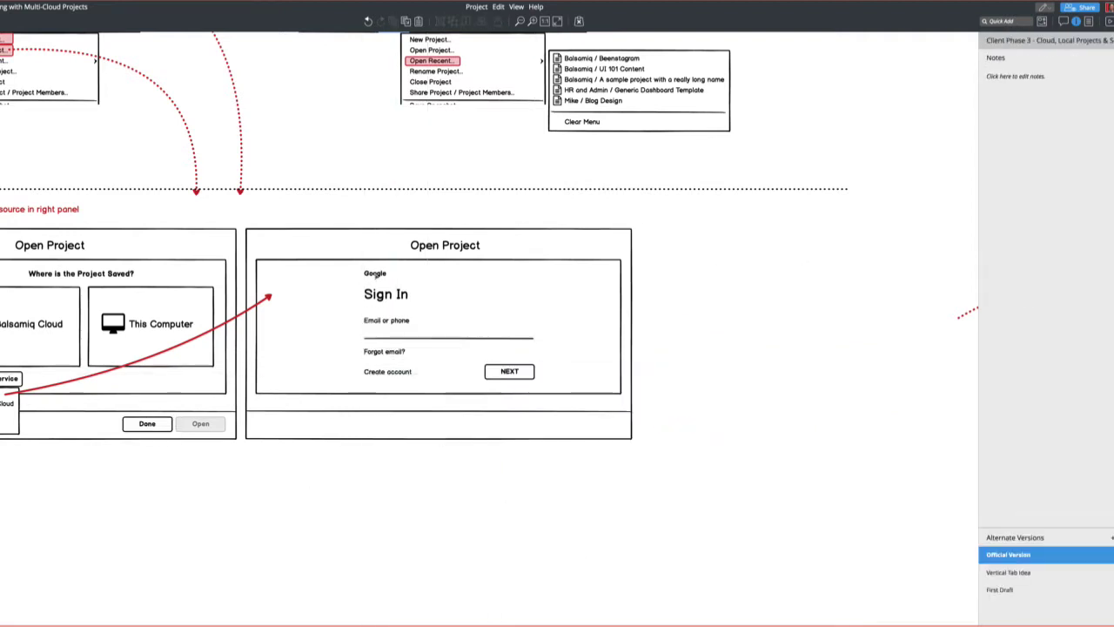
Copy the "Google" text to the upper right corner of the second window's panel.
{"action": "left_click", "coordinate": [376, 275]}
{"action": "left_click_drag", "start_coordinate": [376, 275], "coordinate": [570, 277]}
{"action": "left_click", "coordinate": [1017, 44]}
{"action": "type", "text": "icon"}
{"action": "key", "text": "BackSpace"}
{"action": "key", "text": "BackSpace"}
{"action": "key", "text": "BackSpace"}
{"action": "key", "text": "BackSpace"}
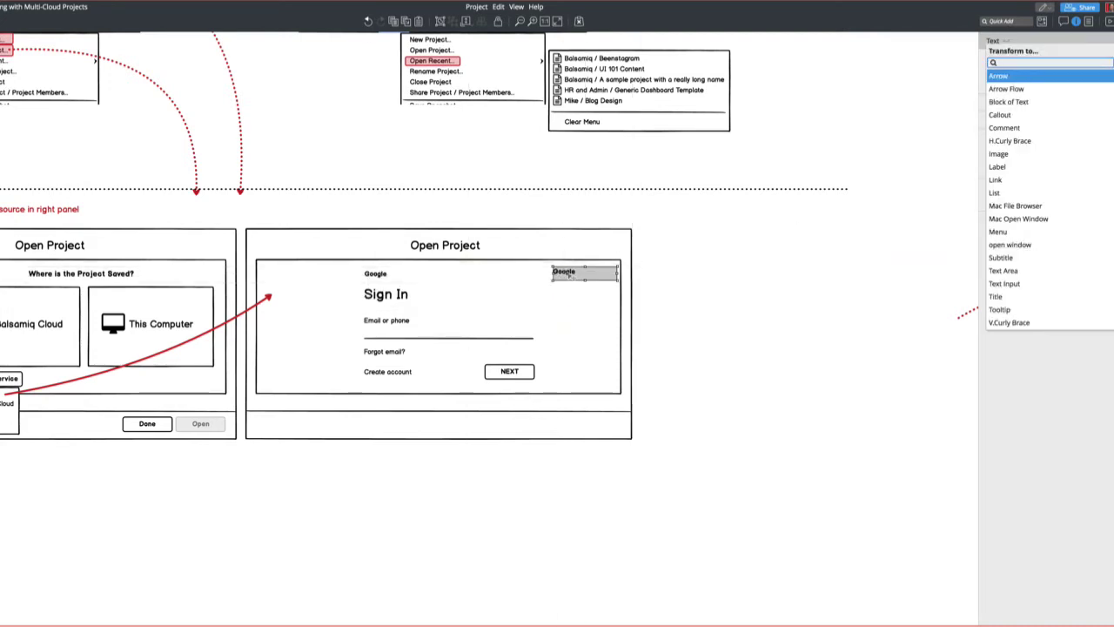
{"action": "scroll", "coordinate": [578, 276], "scroll_direction": "left", "scroll_amount": 4}
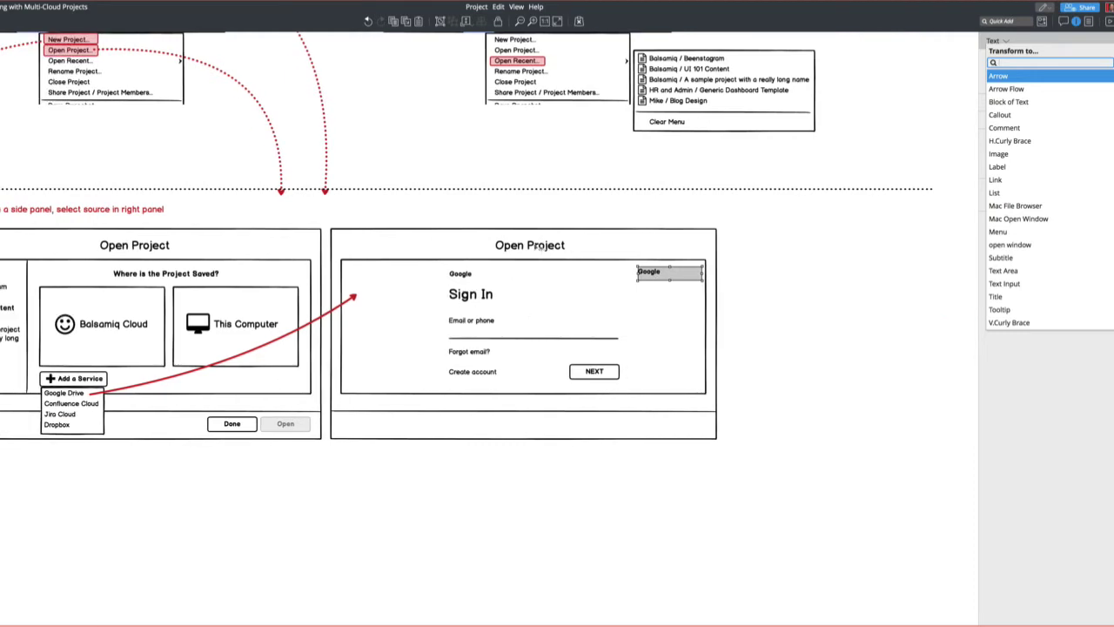
Move the form's "Google" text closer to "Sign In" and shift the whole sign-in form down in the panel.
{"action": "left_click", "coordinate": [466, 275]}
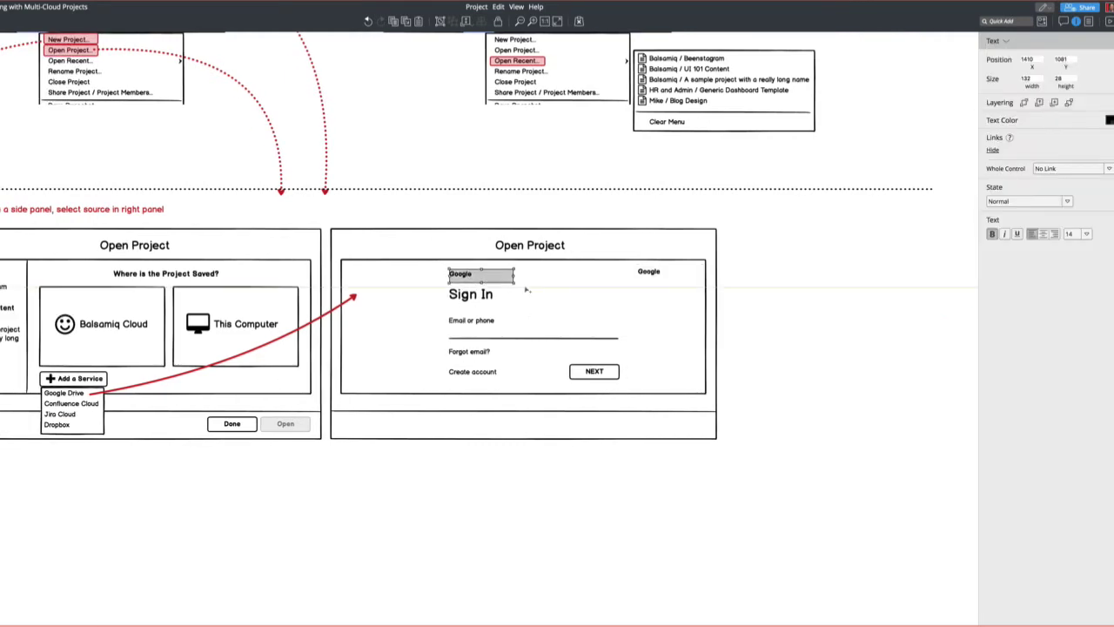
{"action": "key", "text": "shift+Down"}
{"action": "mouse_move", "coordinate": [689, 502]}
{"action": "left_mouse_down"}
{"action": "mouse_move", "coordinate": [500, 315]}
{"action": "mouse_move", "coordinate": [391, 272]}
{"action": "left_mouse_up"}
{"action": "left_click", "coordinate": [422, 276]}
{"action": "left_click_drag", "start_coordinate": [417, 499], "coordinate": [639, 268]}
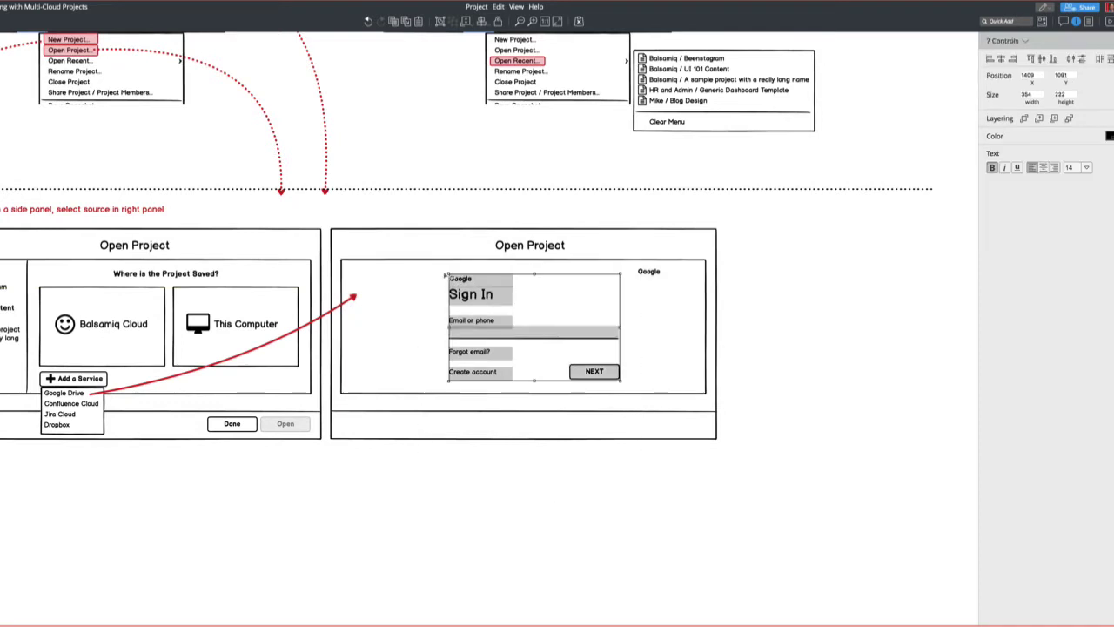
{"action": "left_click_drag", "start_coordinate": [463, 279], "coordinate": [463, 286]}
Widen the copied "Google" text, change it to "Sign In to Google Drive", center-align it and center it across the panel.
{"action": "left_click", "coordinate": [524, 259]}
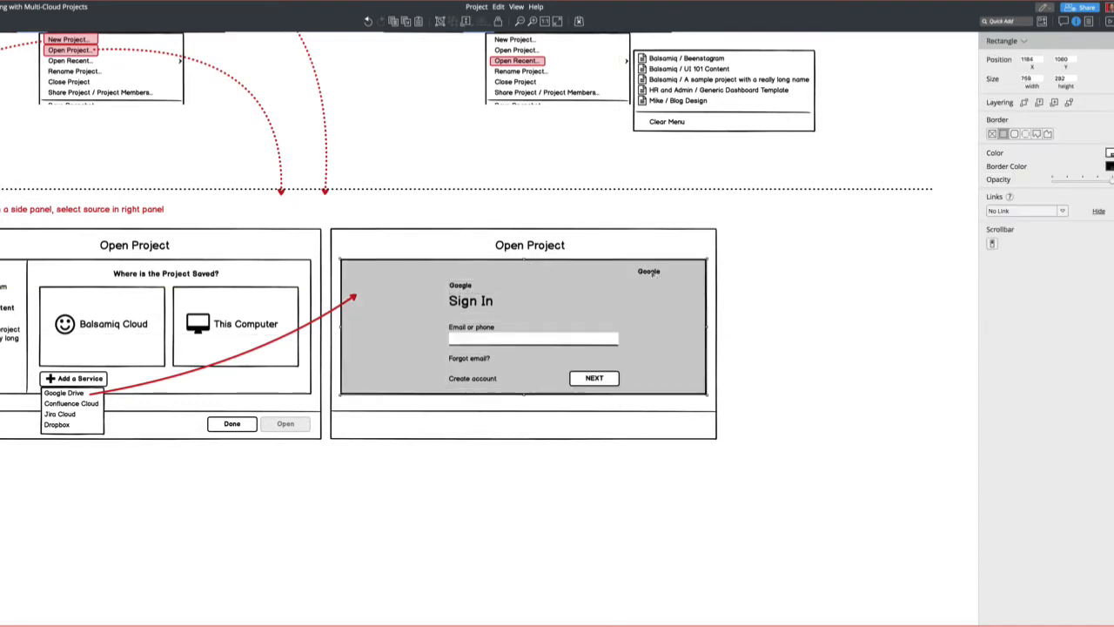
{"action": "left_click_drag", "start_coordinate": [654, 275], "coordinate": [677, 274]}
{"action": "double_click", "coordinate": [637, 273]}
{"action": "type", "text": "Si"}
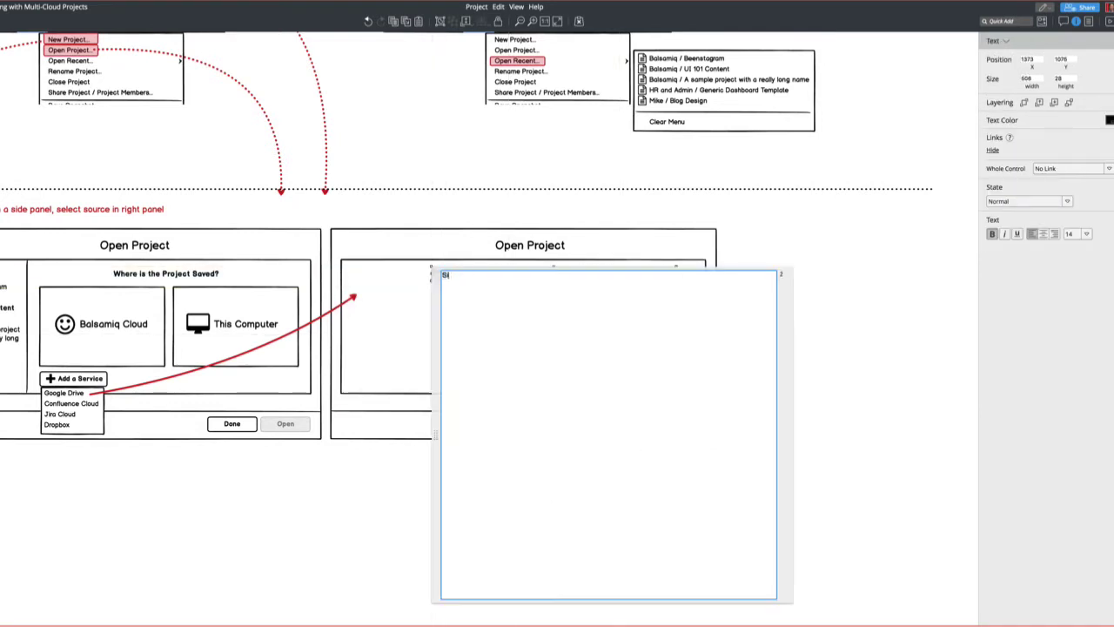
{"action": "type", "text": "Sign In to Google Drive"}
{"action": "key", "text": "Return"}
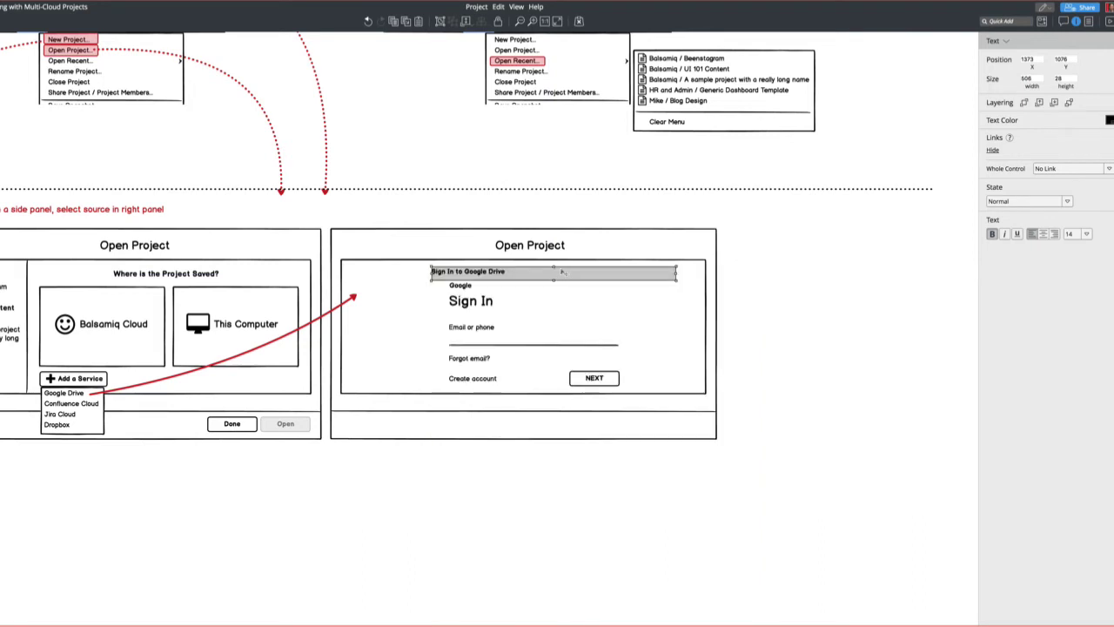
{"action": "left_click", "coordinate": [1043, 233]}
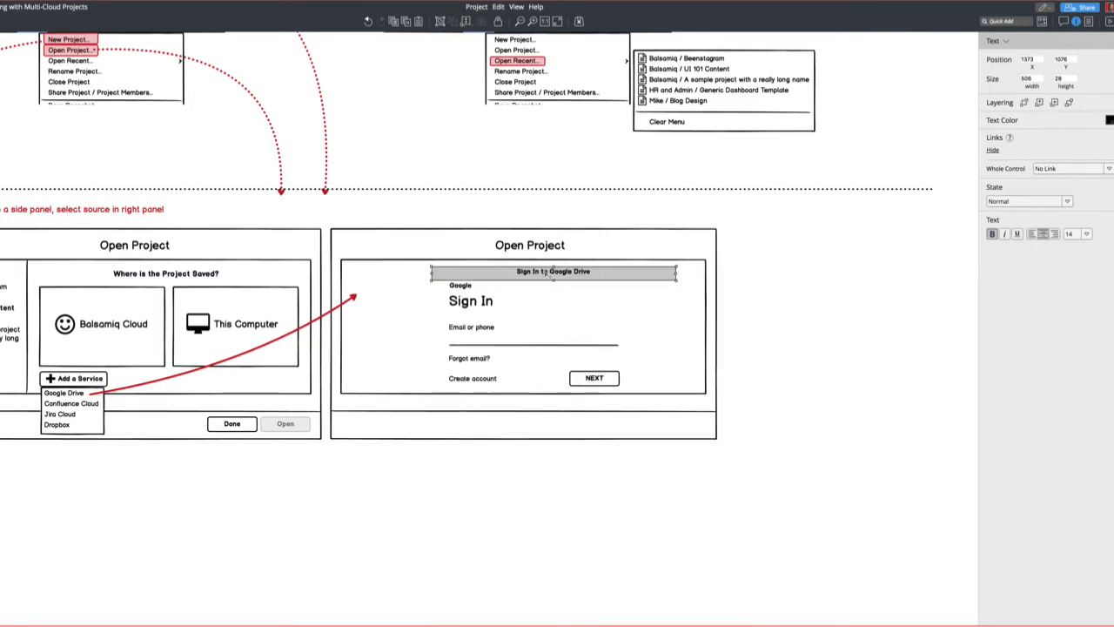
{"action": "left_click_drag", "start_coordinate": [541, 273], "coordinate": [517, 271]}
Add a horizontal rule across the panel beneath the "Sign In to Google Drive" heading.
{"action": "type", "text": "/hor"}
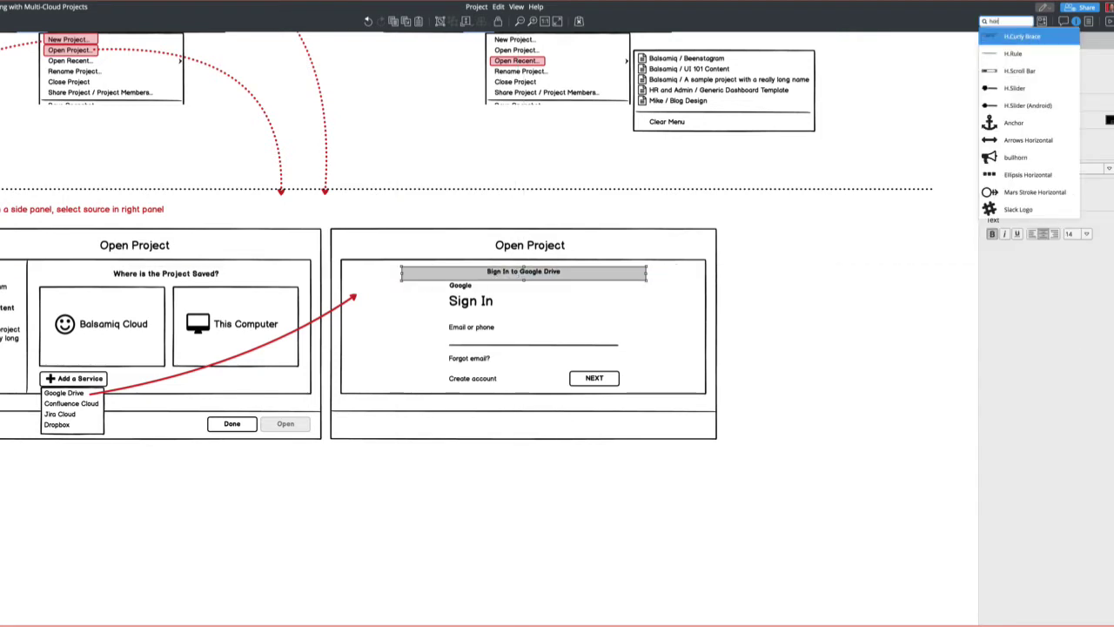
{"action": "key", "text": "Down"}
{"action": "key", "text": "Return"}
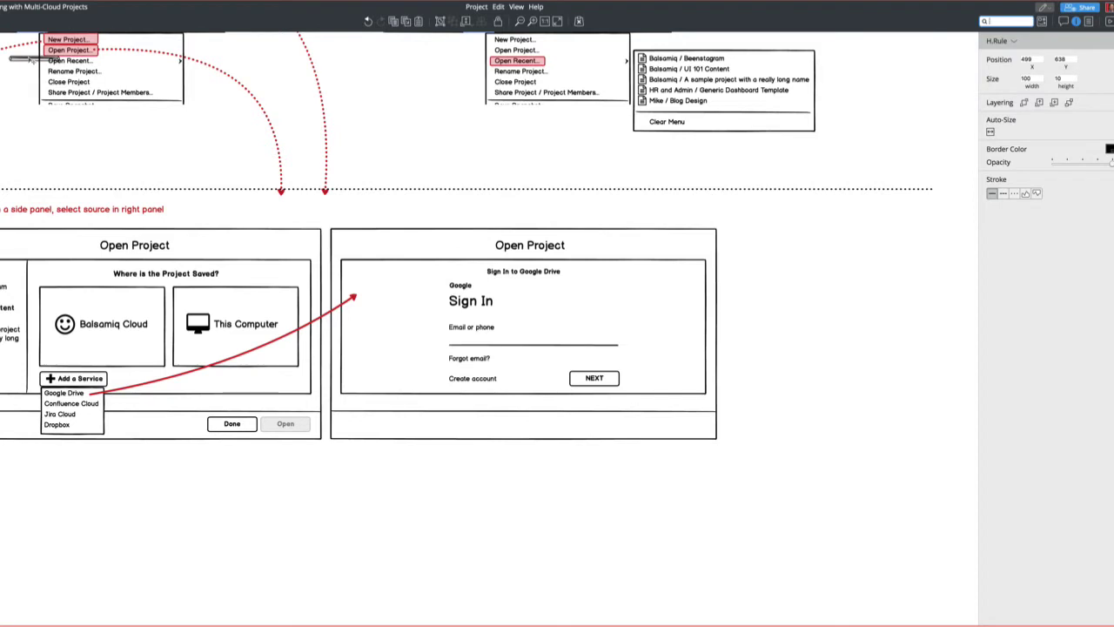
{"action": "left_click_drag", "start_coordinate": [34, 59], "coordinate": [704, 281]}
Shift the sign-in form down below the rule and extend the inner panels of both windows slightly downward.
{"action": "left_click_drag", "start_coordinate": [699, 495], "coordinate": [404, 283]}
{"action": "key", "text": "shift+Down"}
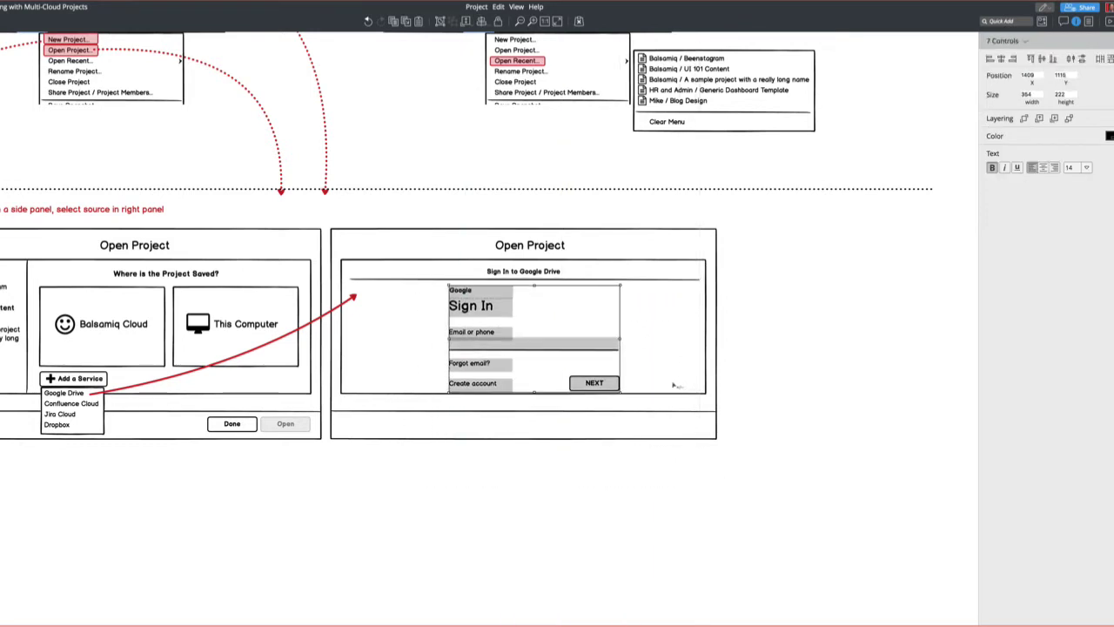
{"action": "left_click", "coordinate": [269, 390]}
{"action": "left_click", "coordinate": [391, 386], "text": "shift"}
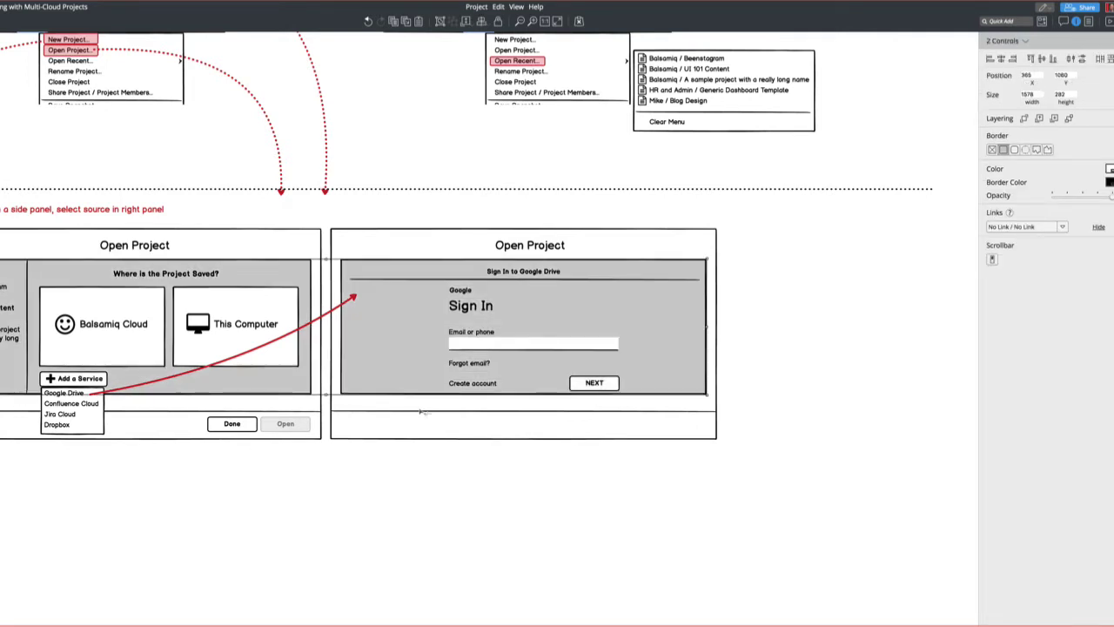
{"action": "left_click_drag", "start_coordinate": [326, 396], "coordinate": [327, 402]}
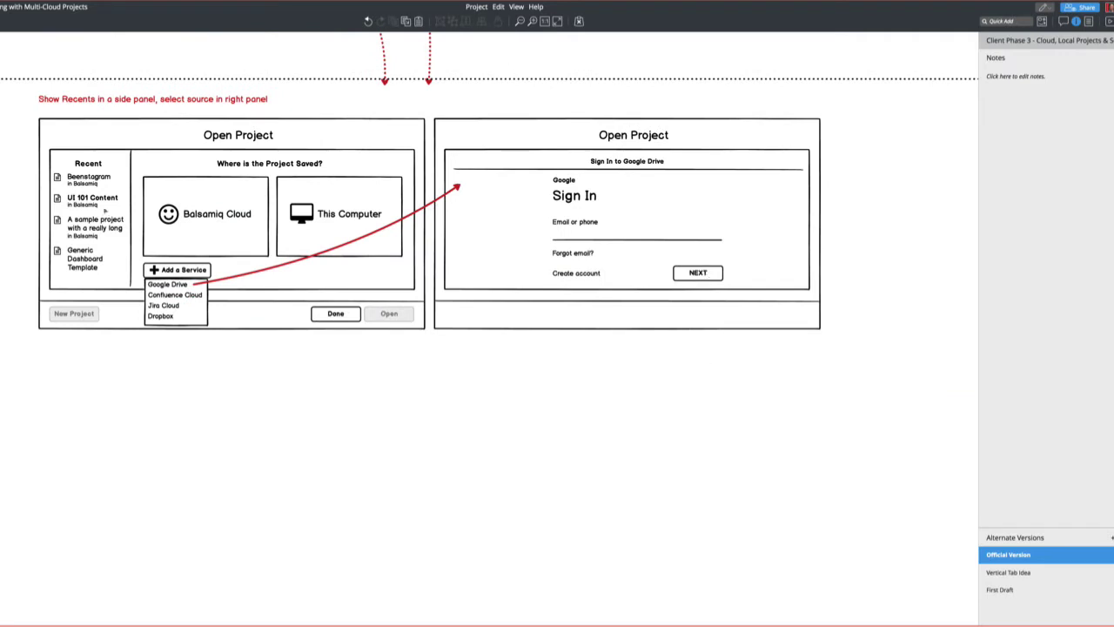
Duplicate the complete first Open Project window with its contents and place the copy directly below the original.
{"action": "left_click_drag", "start_coordinate": [25, 113], "coordinate": [281, 276]}
{"action": "left_click_drag", "start_coordinate": [114, 137], "coordinate": [705, 265]}
{"action": "left_click_drag", "start_coordinate": [29, 112], "coordinate": [431, 399]}
{"action": "key", "text": "super+d"}
{"action": "left_click_drag", "start_coordinate": [399, 415], "coordinate": [401, 416]}
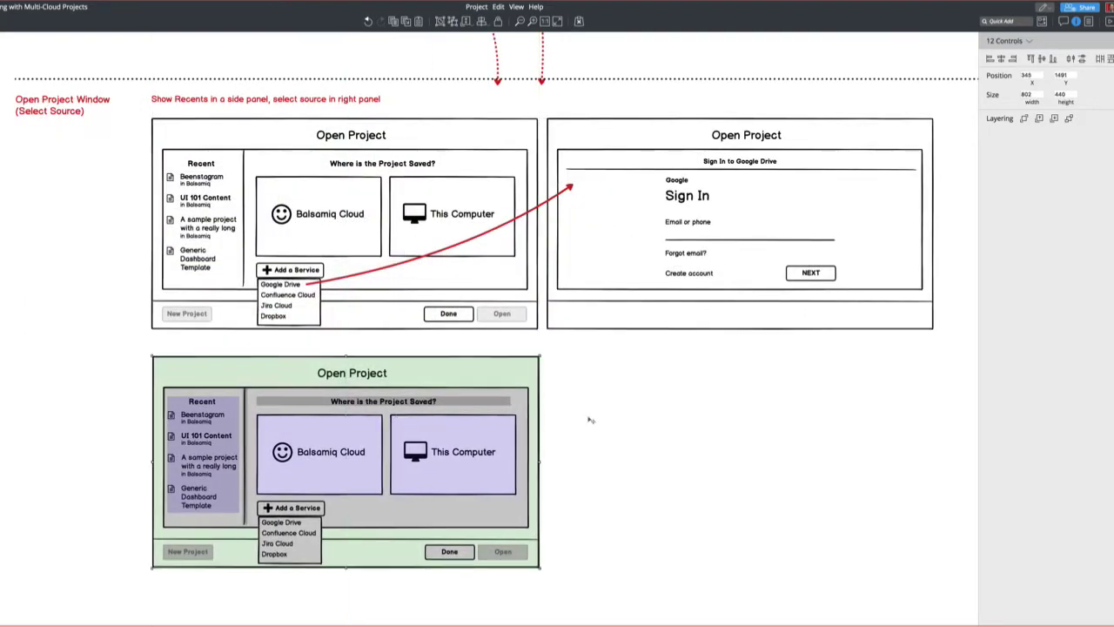
{"action": "left_click", "coordinate": [589, 420]}
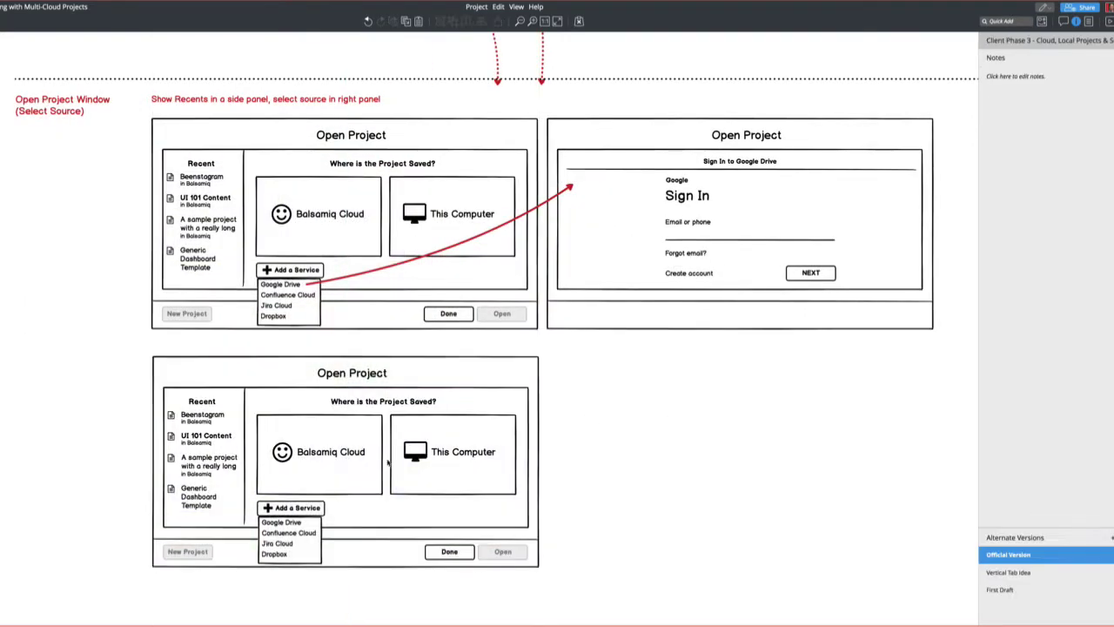
Delete the "Add a Service" button and its service list from the duplicated window.
{"action": "left_click", "coordinate": [294, 527]}
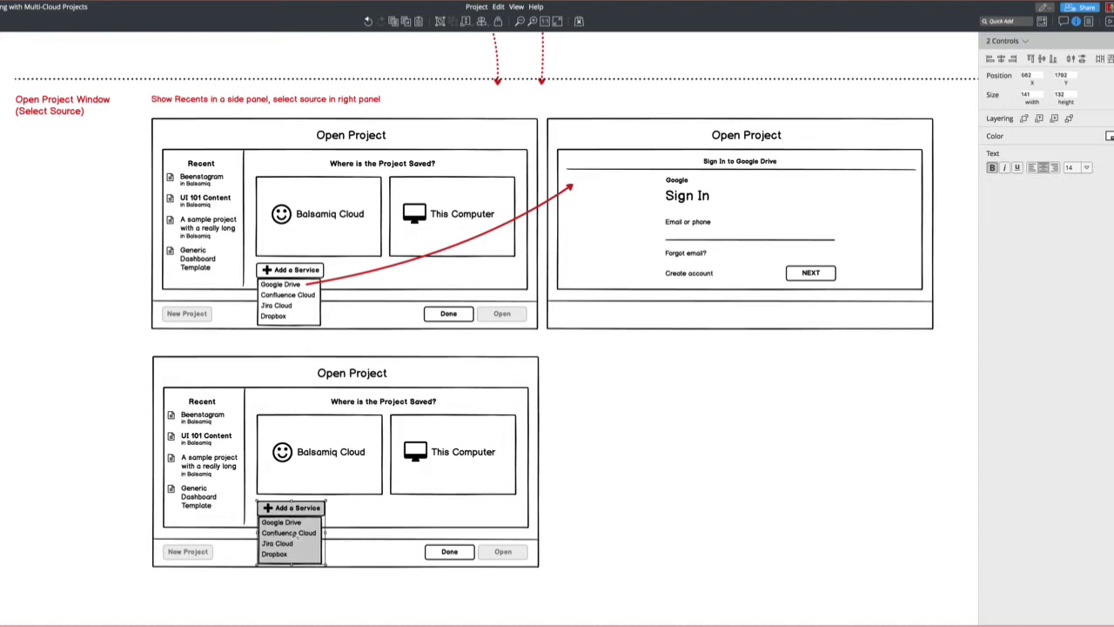
{"action": "key", "text": "Delete"}
Narrow the two source tiles in the lower window to 165 px each and place a third copy of the "This Computer" tile beside them.
{"action": "left_click", "coordinate": [365, 475]}
{"action": "left_click", "coordinate": [468, 464], "text": "shift"}
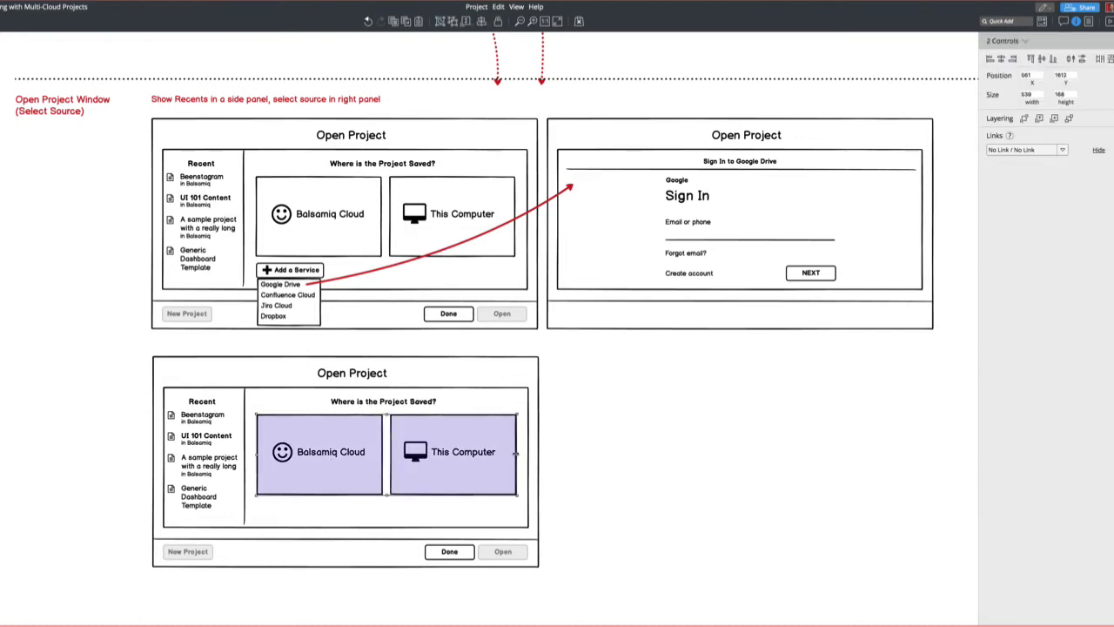
{"action": "left_click_drag", "start_coordinate": [515, 454], "coordinate": [438, 462]}
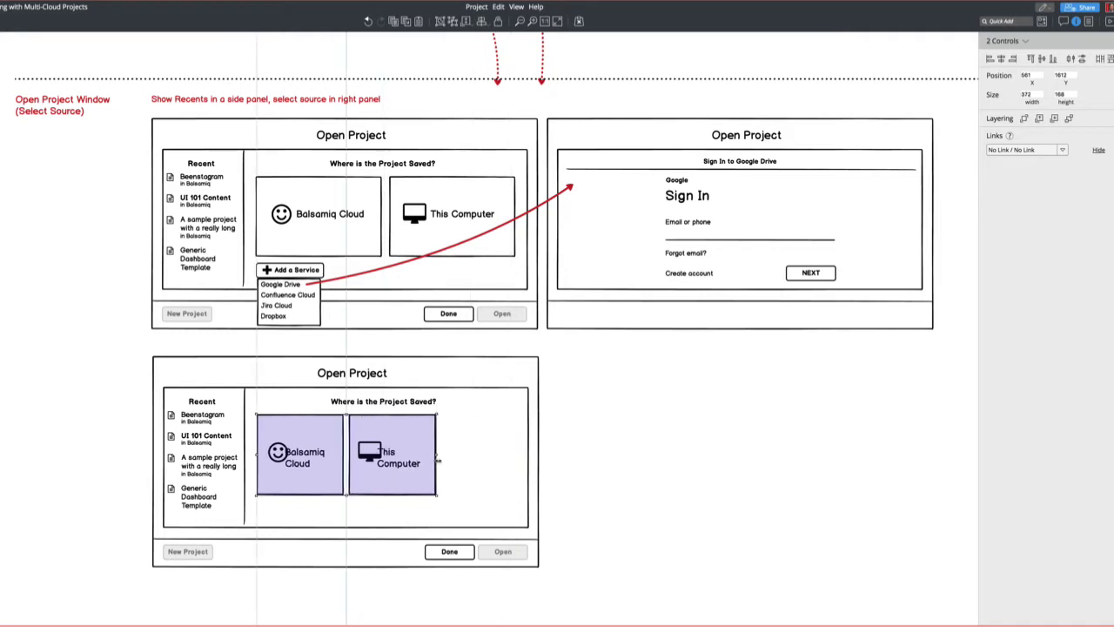
{"action": "left_click_drag", "start_coordinate": [428, 462], "coordinate": [471, 463]}
{"action": "left_click", "coordinate": [367, 579]}
{"action": "left_click", "coordinate": [376, 466]}
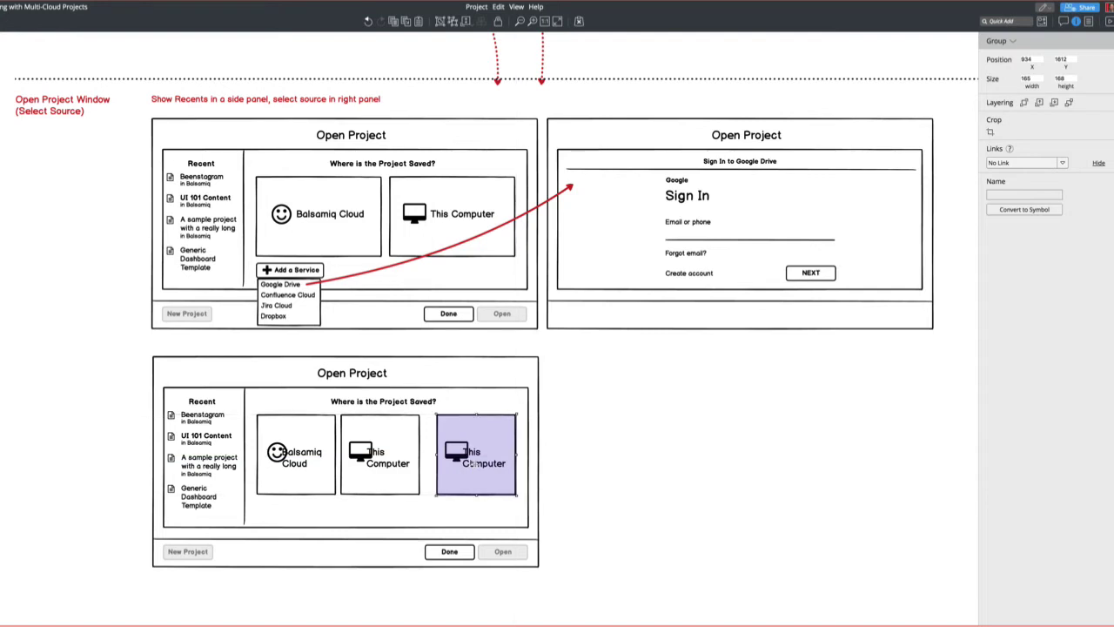
Reduce the middle tile's label to size 16 and its monitor icon to 32 px, and raise the label beside the icon.
{"action": "left_click", "coordinate": [379, 471]}
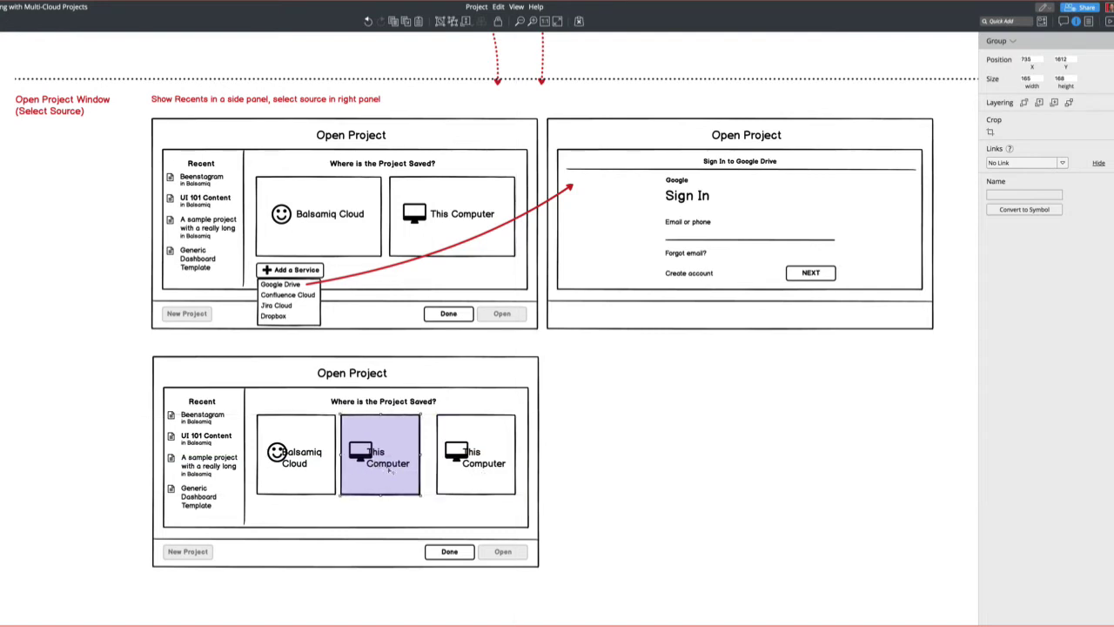
{"action": "double_click", "coordinate": [383, 468]}
{"action": "double_click", "coordinate": [383, 468]}
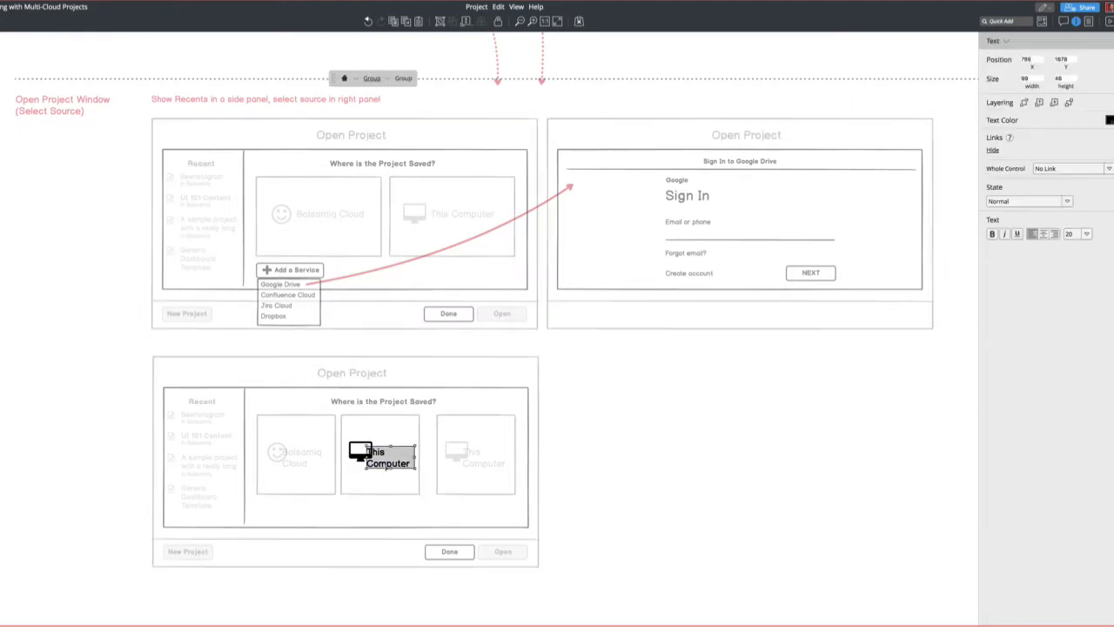
{"action": "key", "text": "ctrl+bracketleft"}
{"action": "left_click", "coordinate": [359, 454]}
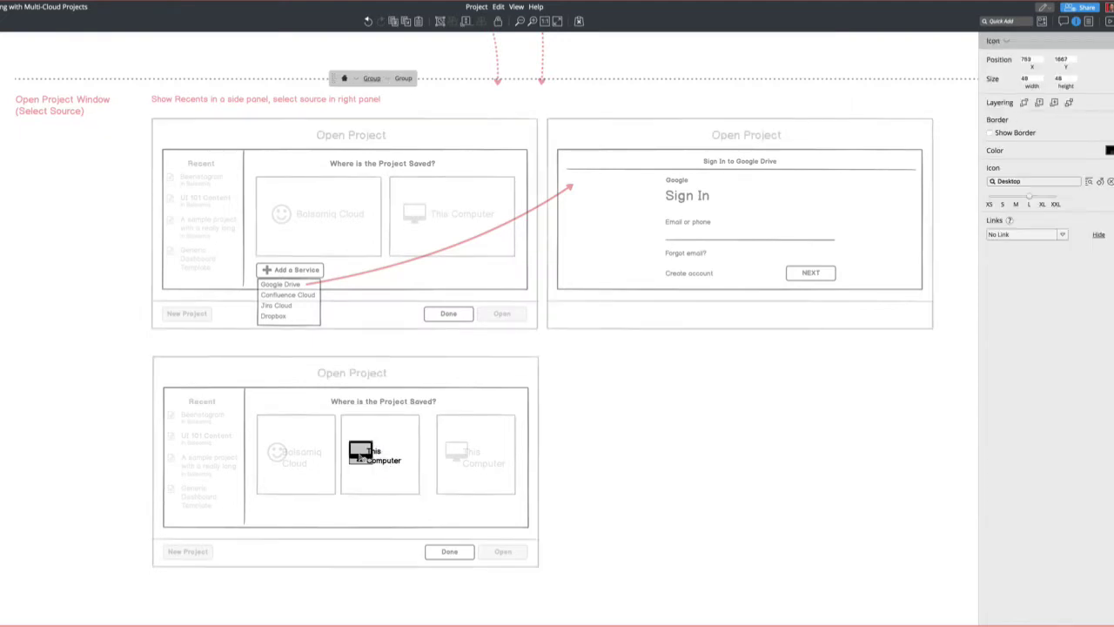
{"action": "key", "text": "ctrl+shift+comma"}
{"action": "left_click_drag", "start_coordinate": [379, 462], "coordinate": [377, 455]}
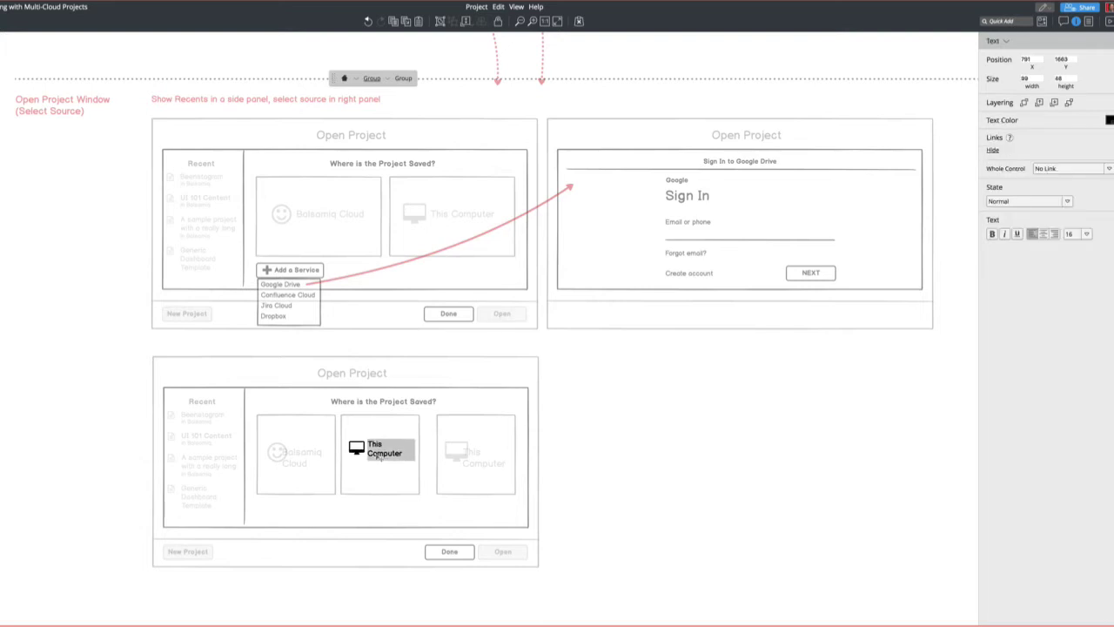
Ungroup the three source tiles in the lower window so their icons and labels can be edited individually.
{"action": "left_click", "coordinate": [652, 545]}
{"action": "left_click", "coordinate": [283, 446]}
{"action": "left_click", "coordinate": [393, 467], "text": "shift"}
{"action": "left_click", "coordinate": [459, 463], "text": "shift"}
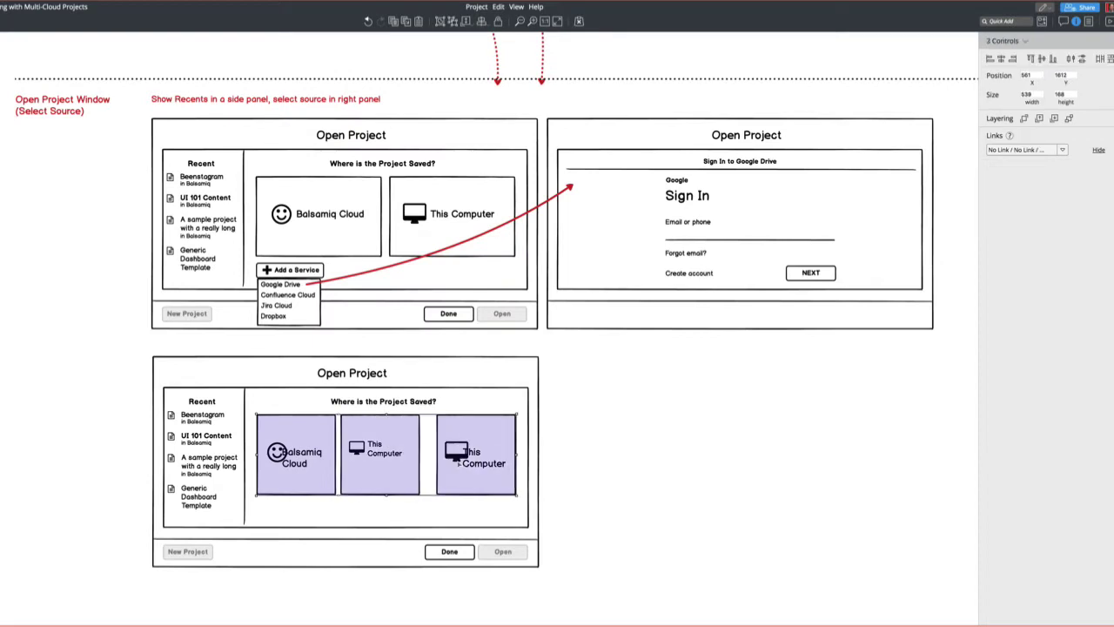
{"action": "key", "text": "ctrl+shift+g"}
{"action": "left_click", "coordinate": [597, 473]}
{"action": "left_click", "coordinate": [301, 464]}
{"action": "key", "text": "ctrl+shift+g"}
{"action": "left_click", "coordinate": [475, 459]}
{"action": "key", "text": "ctrl+shift+g"}
Reduce the labels of the two outer tiles to size 16 and shrink their icons to 32 px.
{"action": "left_click", "coordinate": [387, 451]}
{"action": "left_click", "coordinate": [301, 463]}
{"action": "left_click", "coordinate": [484, 462], "text": "shift"}
{"action": "key", "text": "ctrl+bracketleft"}
{"action": "key", "text": "ctrl+bracketleft"}
{"action": "key", "text": "ctrl+bracketleft"}
{"action": "left_click", "coordinate": [597, 475]}
{"action": "left_click", "coordinate": [273, 454]}
{"action": "left_click", "coordinate": [454, 451], "text": "shift"}
{"action": "key", "text": "ctrl+bracketleft"}
Reposition the labels of all three tiles so each sits beside its icon.
{"action": "left_click", "coordinate": [597, 475]}
{"action": "left_click_drag", "start_coordinate": [299, 461], "coordinate": [300, 456]}
{"action": "left_click_drag", "start_coordinate": [388, 455], "coordinate": [389, 457]}
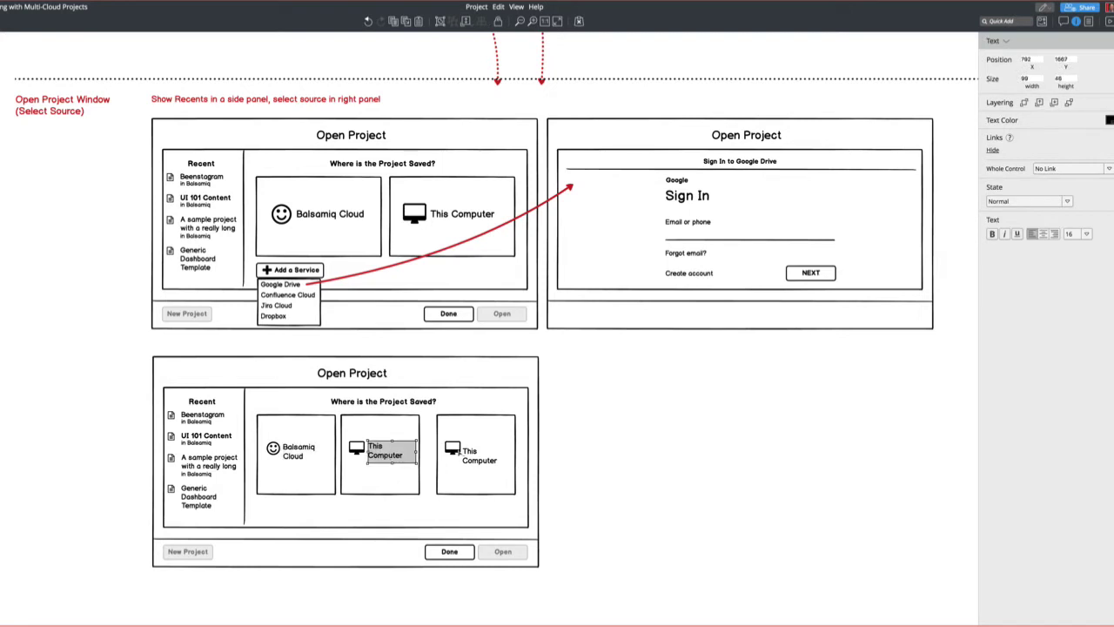
{"action": "left_click_drag", "start_coordinate": [471, 459], "coordinate": [473, 453]}
Replace the monitor icon in the third tile with the Google Logo icon.
{"action": "left_click", "coordinate": [452, 449]}
{"action": "left_click", "coordinate": [1034, 181]}
{"action": "type", "text": "go"}
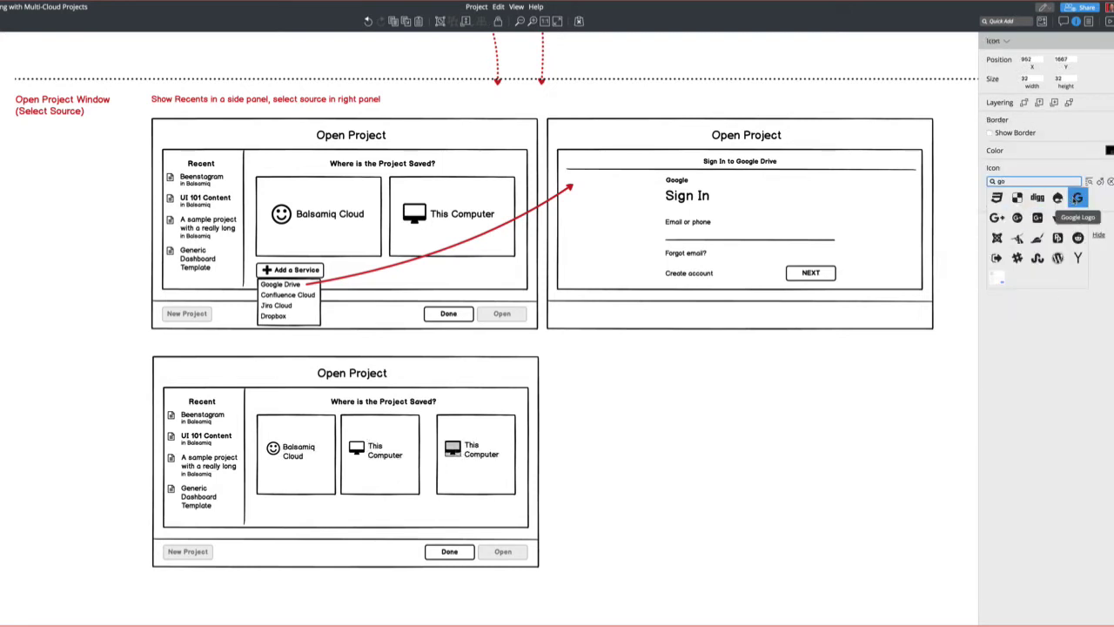
{"action": "left_click", "coordinate": [1072, 198]}
Change the third tile's label to "Google Drive".
{"action": "left_click", "coordinate": [475, 452]}
{"action": "double_click", "coordinate": [475, 453]}
{"action": "type", "text": "Google Dr"}
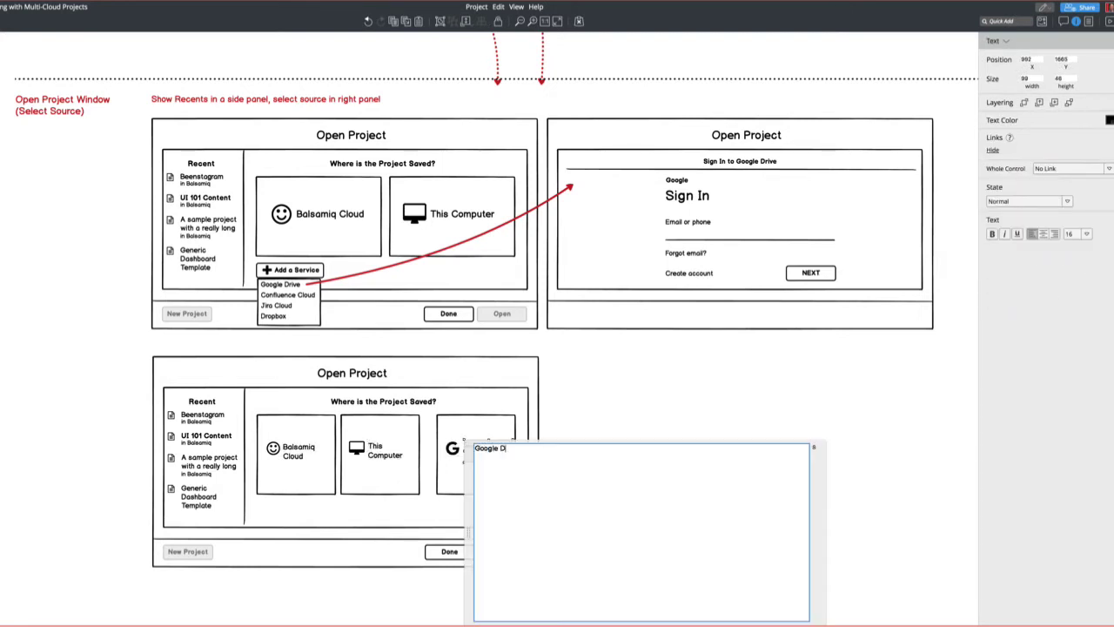
{"action": "type", "text": "ive"}
{"action": "key", "text": "Escape"}
{"action": "double_click", "coordinate": [486, 450]}
{"action": "left_click", "coordinate": [499, 449]}
{"action": "key", "text": "Return"}
Regroup each source tile's box, icon and label into its own group.
{"action": "left_click", "coordinate": [368, 441]}
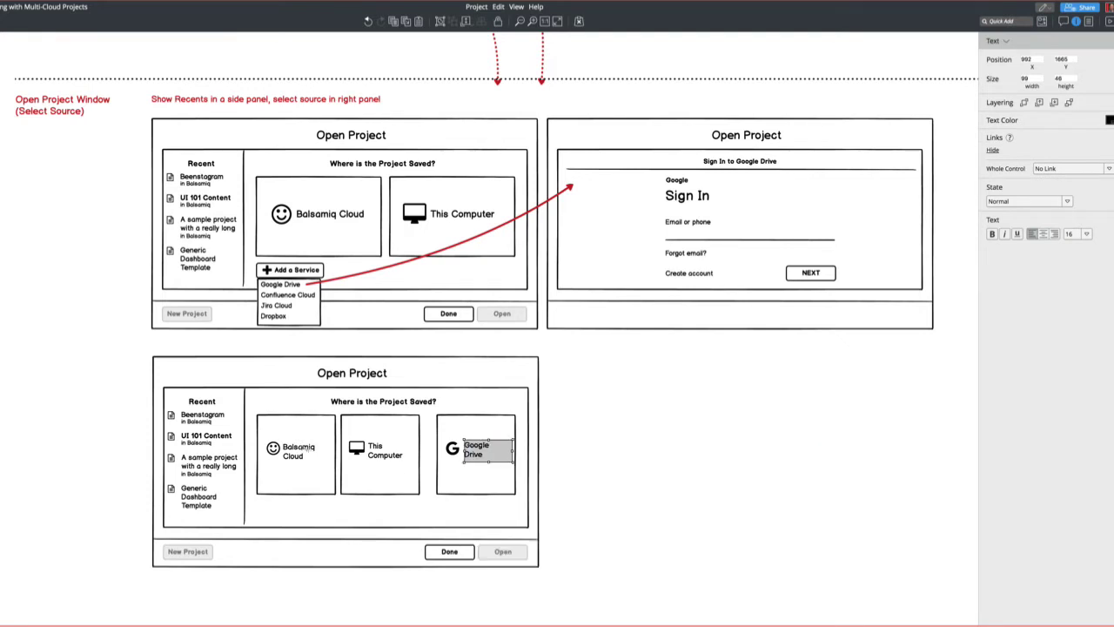
{"action": "left_click", "coordinate": [308, 453]}
{"action": "left_click", "coordinate": [274, 448], "text": "shift"}
{"action": "left_click", "coordinate": [304, 427], "text": "shift"}
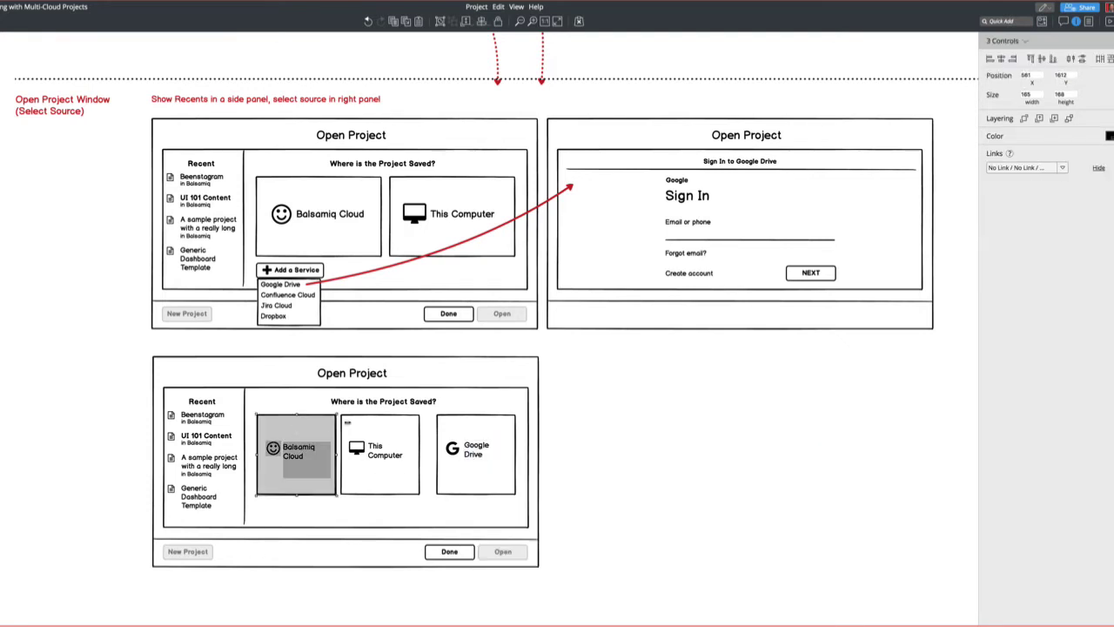
{"action": "left_click", "coordinate": [379, 427]}
{"action": "left_click", "coordinate": [383, 451], "text": "shift"}
{"action": "left_click", "coordinate": [356, 450], "text": "shift"}
{"action": "left_click", "coordinate": [453, 448]}
{"action": "left_click", "coordinate": [474, 451], "text": "shift"}
{"action": "left_click", "coordinate": [482, 427], "text": "shift"}
{"action": "left_click", "coordinate": [386, 446], "text": "shift"}
{"action": "left_click", "coordinate": [386, 446], "text": "shift"}
{"action": "key", "text": "ctrl+g"}
{"action": "left_click", "coordinate": [380, 428]}
{"action": "left_click", "coordinate": [383, 451], "text": "shift"}
{"action": "left_click", "coordinate": [357, 448], "text": "shift"}
{"action": "key", "text": "ctrl+g"}
Nudge the "Balsamiq Cloud" label up and the "Google Drive" label down so the tile labels line up.
{"action": "left_click", "coordinate": [294, 451]}
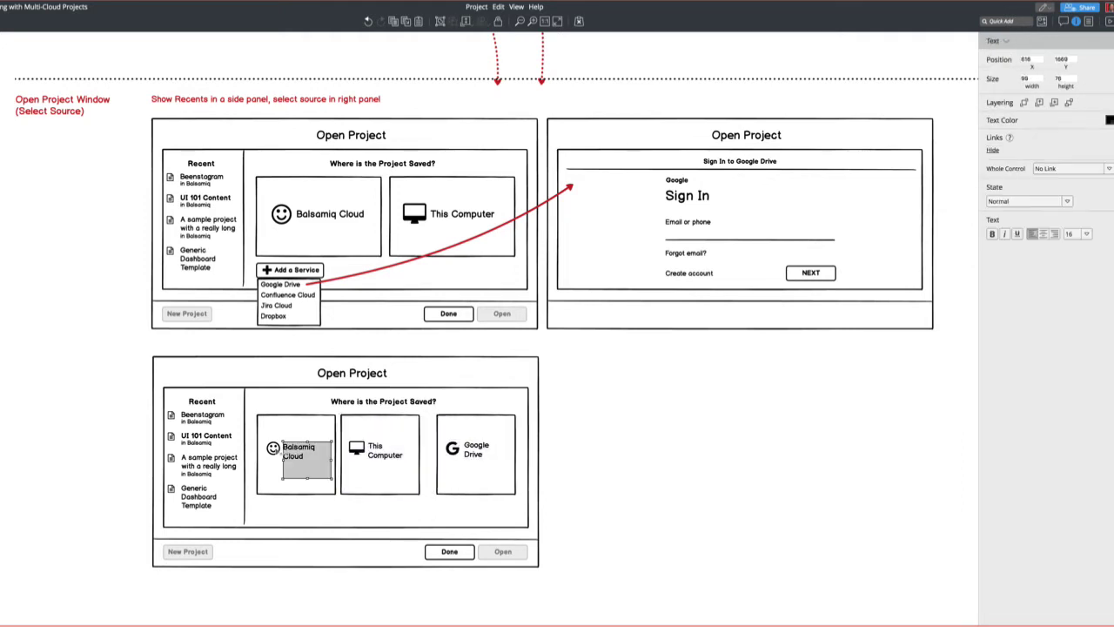
{"action": "double_click", "coordinate": [384, 455]}
{"action": "left_click", "coordinate": [385, 456]}
{"action": "left_click", "coordinate": [297, 451]}
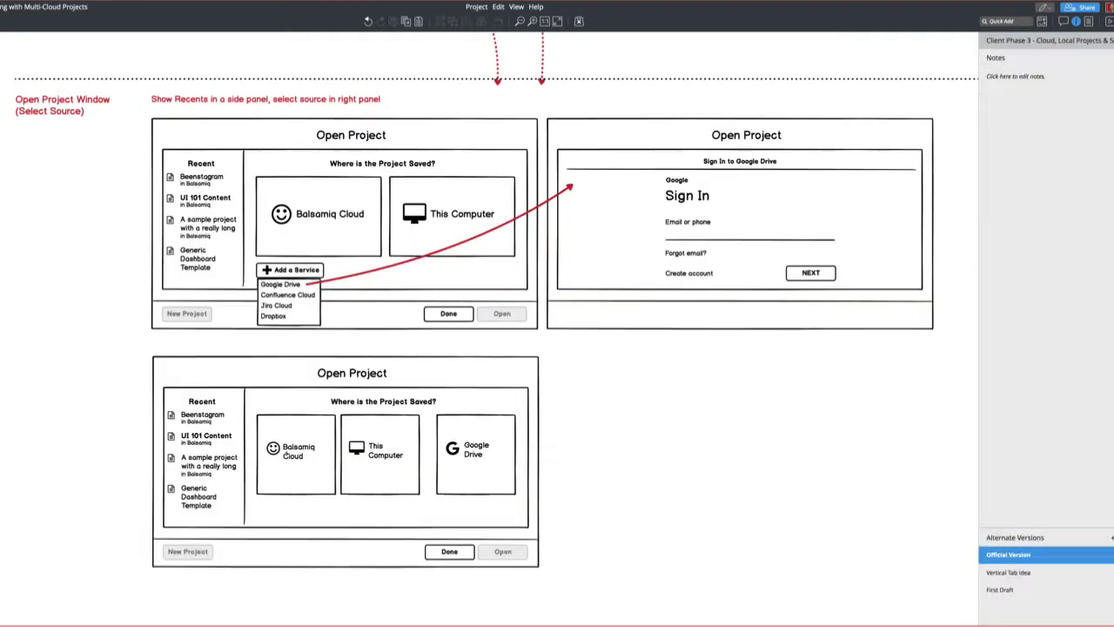
{"action": "key", "text": "Up"}
{"action": "double_click", "coordinate": [478, 453]}
{"action": "left_click", "coordinate": [479, 453]}
{"action": "key", "text": "Down"}
{"action": "left_click", "coordinate": [640, 443]}
Shift the icon and label to the right inside the "Balsamiq Cloud" and "This Computer" tiles to center them.
{"action": "left_click", "coordinate": [383, 464]}
{"action": "left_click", "coordinate": [283, 463]}
{"action": "left_click", "coordinate": [289, 453], "text": "shift"}
{"action": "left_click", "coordinate": [274, 448], "text": "shift"}
{"action": "left_click_drag", "start_coordinate": [274, 448], "coordinate": [276, 448]}
{"action": "left_click", "coordinate": [279, 434], "text": "shift"}
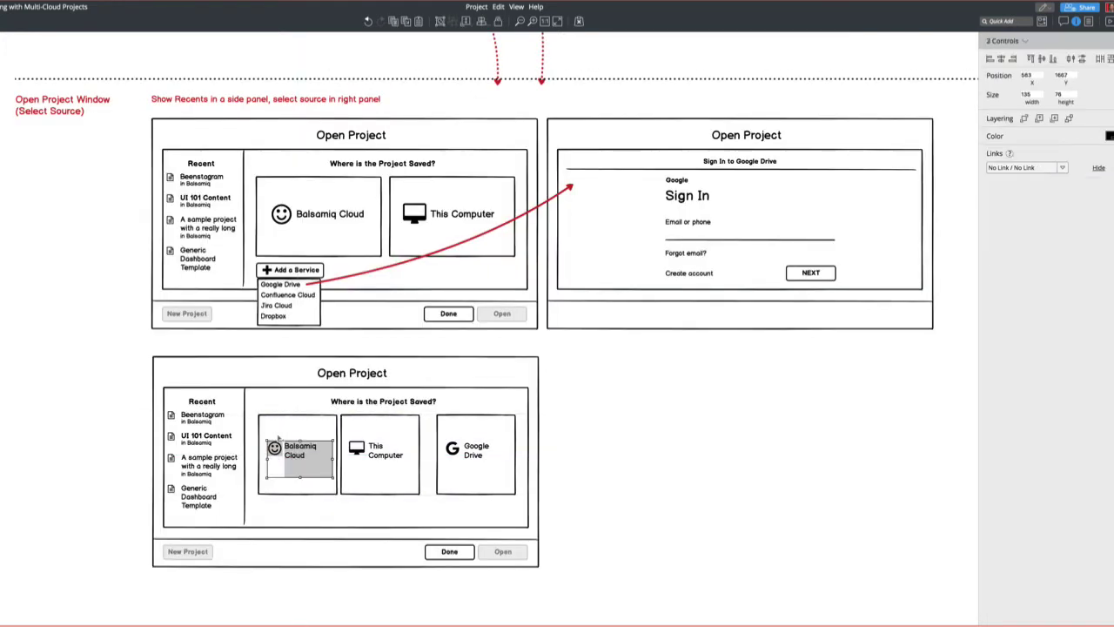
{"action": "key", "text": "shift+Right"}
{"action": "left_click", "coordinate": [291, 430], "text": "shift"}
{"action": "double_click", "coordinate": [375, 455]}
{"action": "left_click", "coordinate": [351, 447], "text": "shift"}
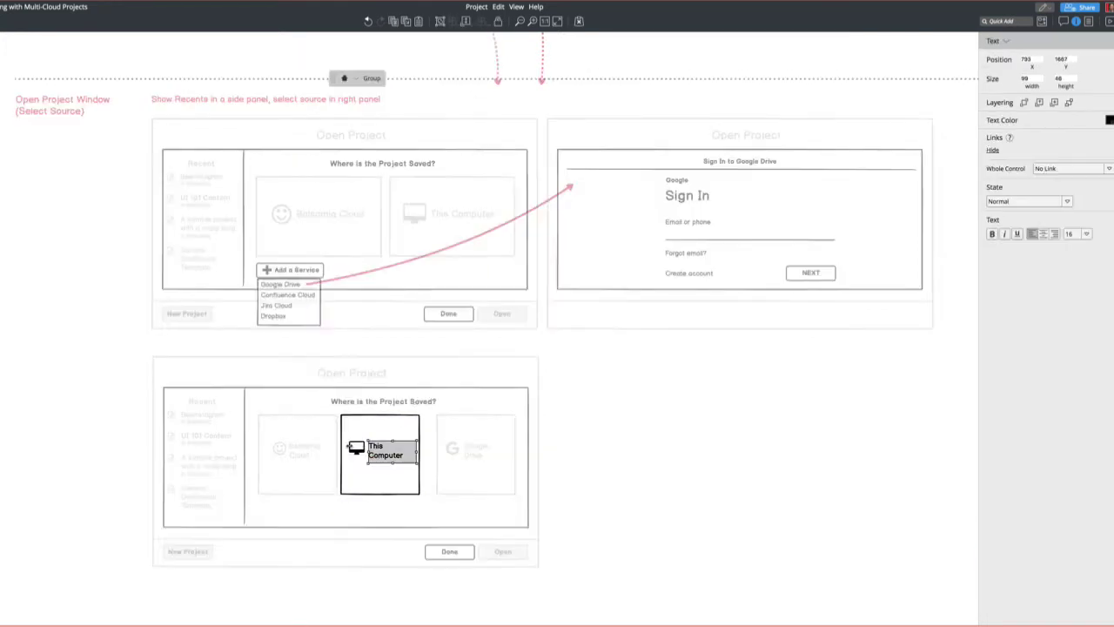
{"action": "key", "text": "shift+Right"}
Shorten the boxes of all three source tiles from the bottom to a height of 142 px.
{"action": "left_click", "coordinate": [578, 438]}
{"action": "left_click", "coordinate": [357, 443]}
{"action": "double_click", "coordinate": [326, 432]}
{"action": "left_click", "coordinate": [374, 425]}
{"action": "left_click", "coordinate": [324, 430]}
{"action": "left_click_drag", "start_coordinate": [298, 494], "coordinate": [298, 482]}
{"action": "double_click", "coordinate": [377, 424]}
{"action": "double_click", "coordinate": [377, 425]}
{"action": "left_click_drag", "start_coordinate": [380, 495], "coordinate": [380, 482]}
{"action": "double_click", "coordinate": [495, 425]}
{"action": "double_click", "coordinate": [495, 425]}
{"action": "left_click", "coordinate": [494, 426]}
{"action": "left_click_drag", "start_coordinate": [477, 495], "coordinate": [476, 481]}
Shift the Google icon and "Google Drive" label to the right to center them in their tile.
{"action": "left_click", "coordinate": [452, 450]}
{"action": "left_click", "coordinate": [473, 453], "text": "shift"}
{"action": "key", "text": "shift+Right"}
{"action": "key", "text": "Right"}
{"action": "key", "text": "Right"}
{"action": "key", "text": "Right"}
Distribute the centers of the three source tiles horizontally.
{"action": "left_click", "coordinate": [642, 451]}
{"action": "left_click", "coordinate": [314, 449]}
{"action": "left_click", "coordinate": [378, 448], "text": "shift"}
{"action": "left_click", "coordinate": [453, 446], "text": "shift"}
{"action": "right_click", "coordinate": [452, 447]}
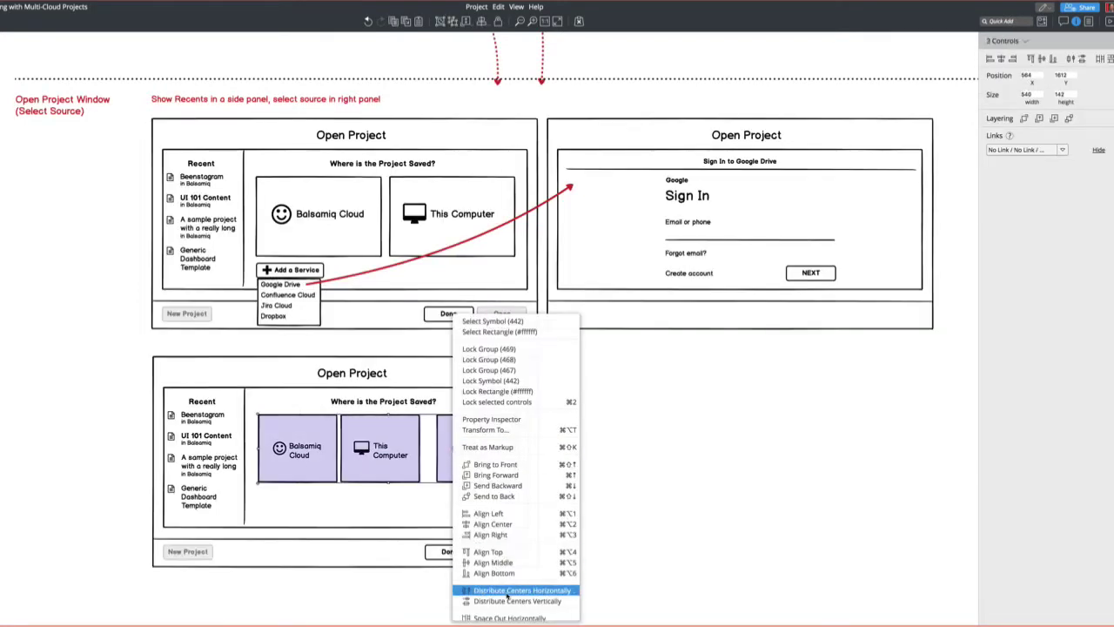
{"action": "left_click", "coordinate": [507, 593]}
{"action": "left_click", "coordinate": [600, 475]}
Copy the "Add a Service" button beneath the tiles in the lower window and align the tops of the three tiles.
{"action": "left_click_drag", "start_coordinate": [313, 271], "coordinate": [313, 508]}
{"action": "left_click", "coordinate": [313, 461]}
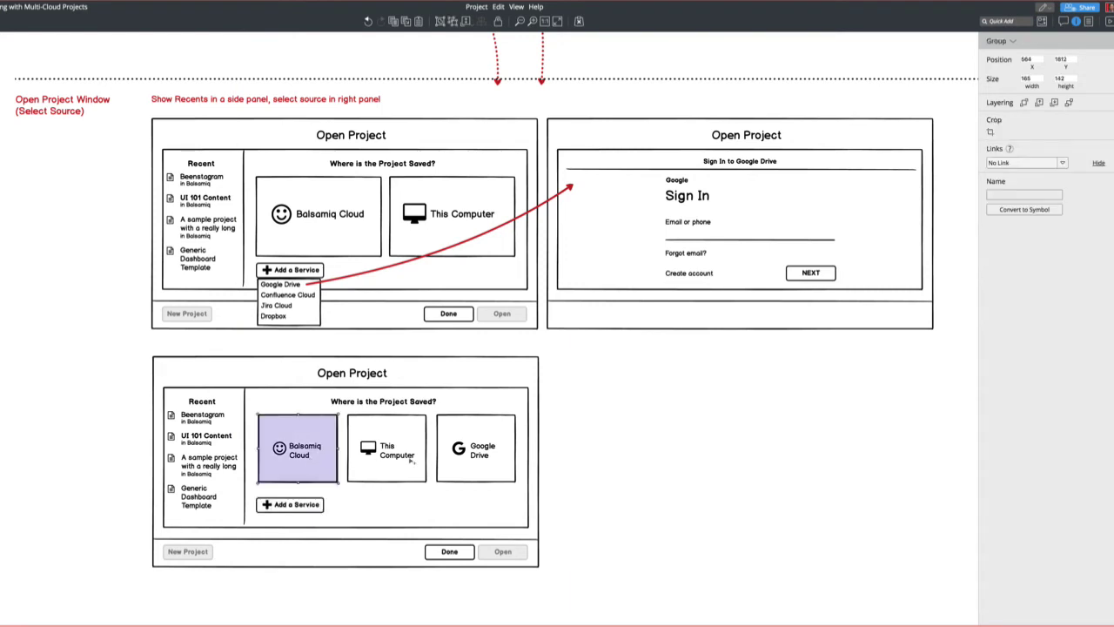
{"action": "left_click", "coordinate": [396, 460], "text": "shift"}
{"action": "left_click", "coordinate": [479, 458], "text": "shift"}
{"action": "right_click", "coordinate": [478, 458]}
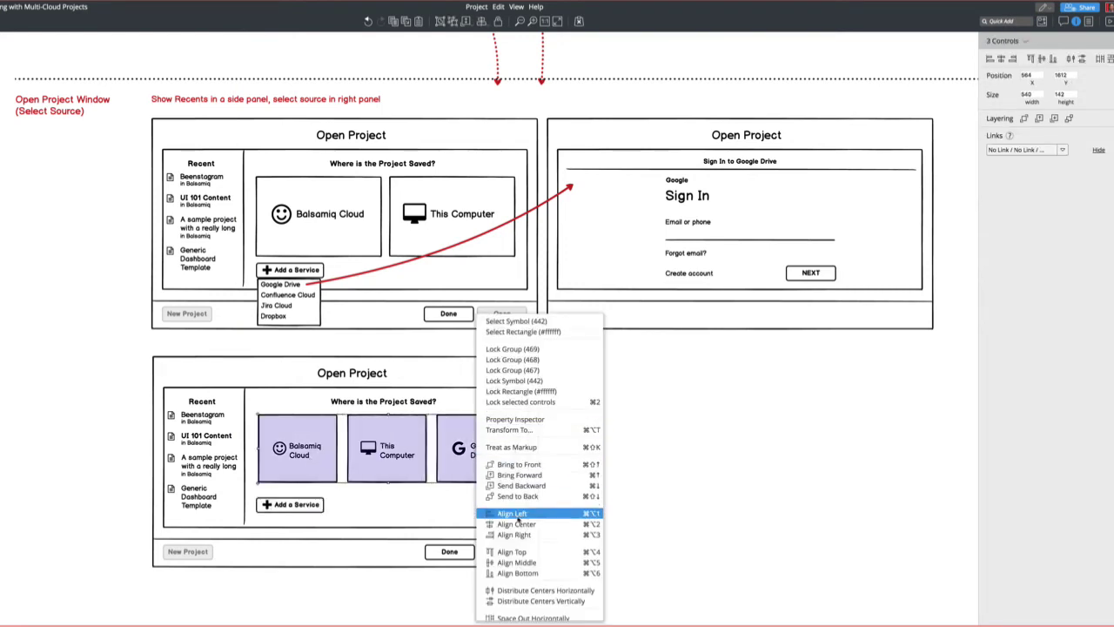
{"action": "left_click", "coordinate": [512, 552]}
{"action": "left_click", "coordinate": [568, 505]}
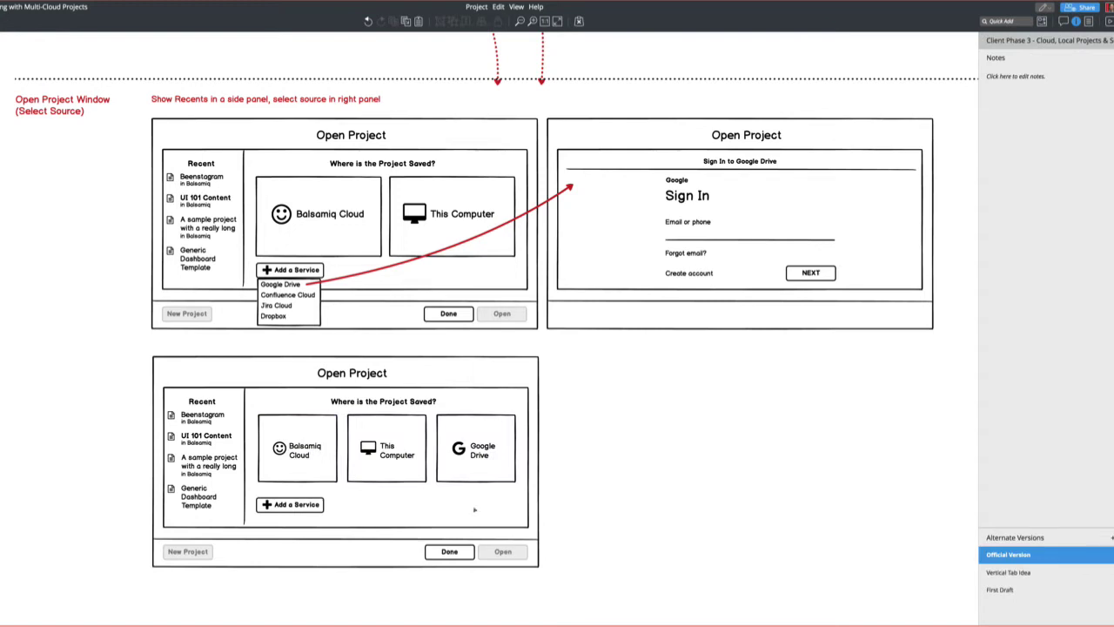
Duplicate the lower three-tile Open Project window with all its contents and place the copy directly to its right.
{"action": "left_click_drag", "start_coordinate": [550, 581], "coordinate": [122, 347]}
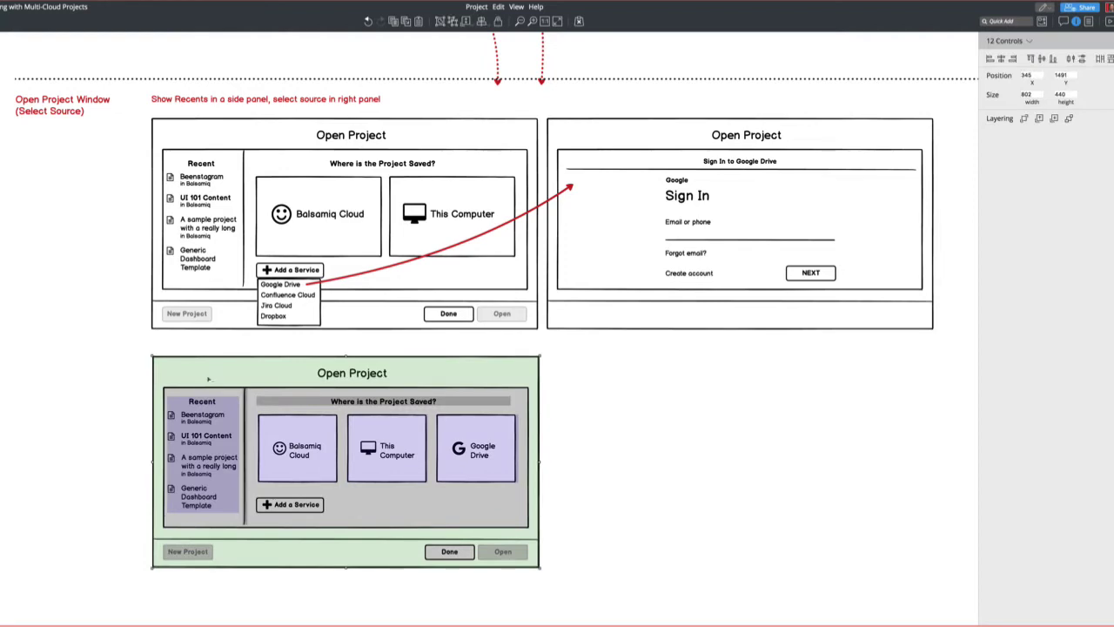
{"action": "left_click_drag", "start_coordinate": [258, 416], "coordinate": [650, 415]}
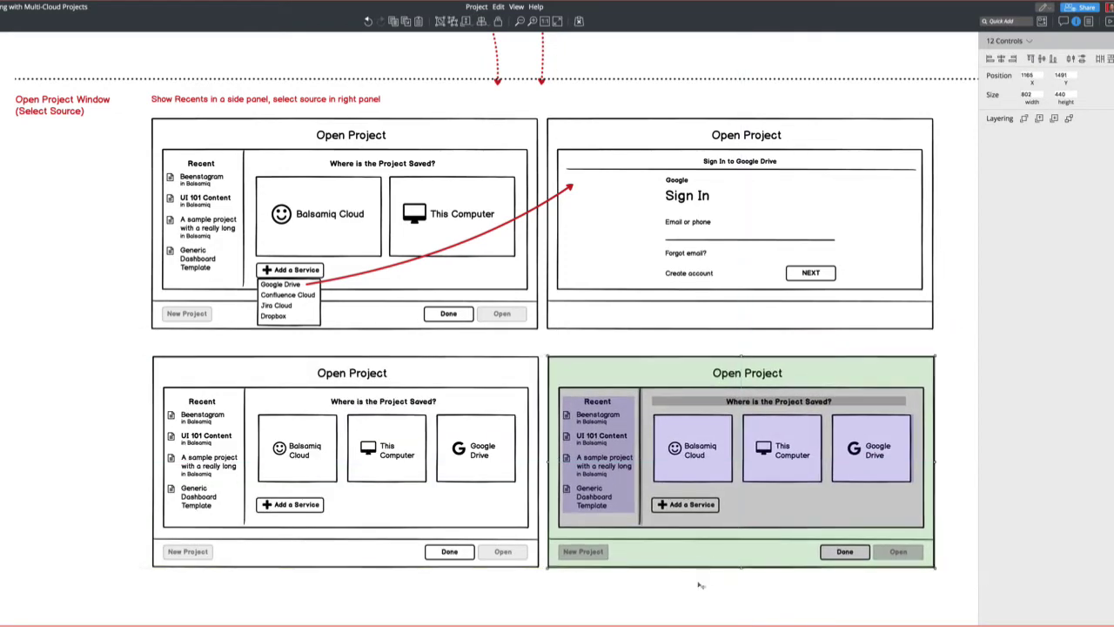
{"action": "scroll", "coordinate": [693, 576], "scroll_direction": "down", "scroll_amount": 3}
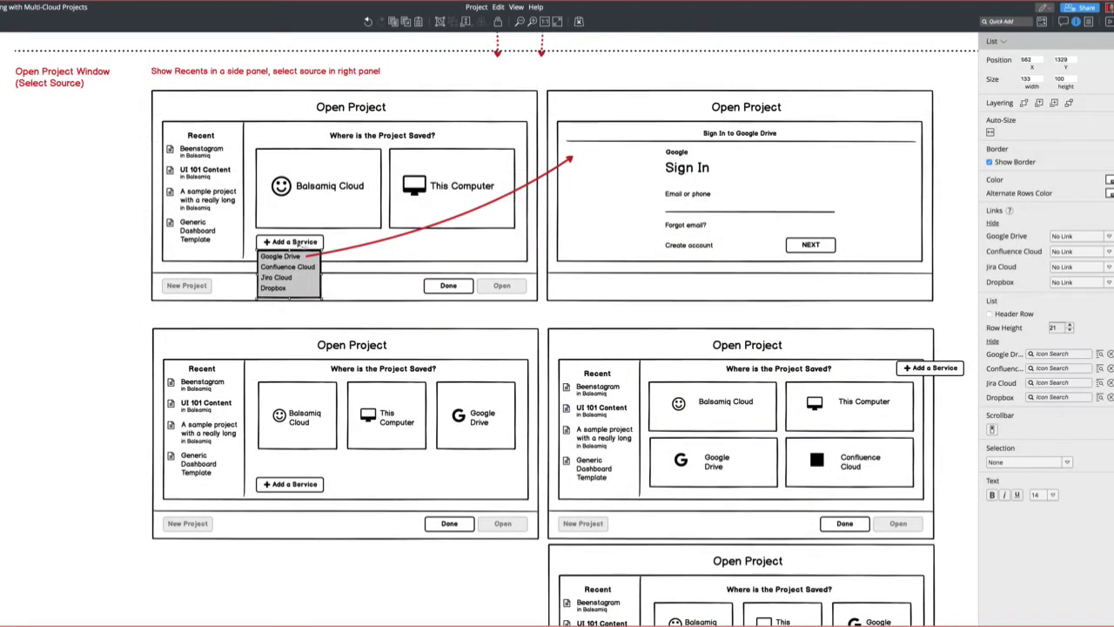
Transform the first window's "Add a Service" button into an Icon and Label control with the text to the right of the plus icon.
{"action": "left_click", "coordinate": [297, 244]}
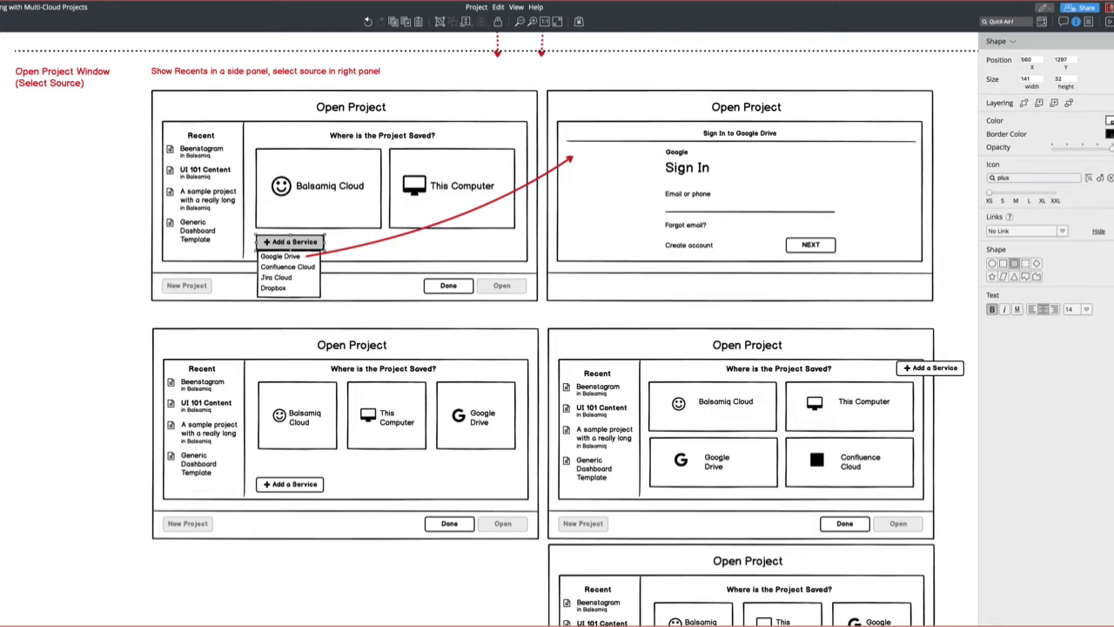
{"action": "left_click", "coordinate": [1007, 19]}
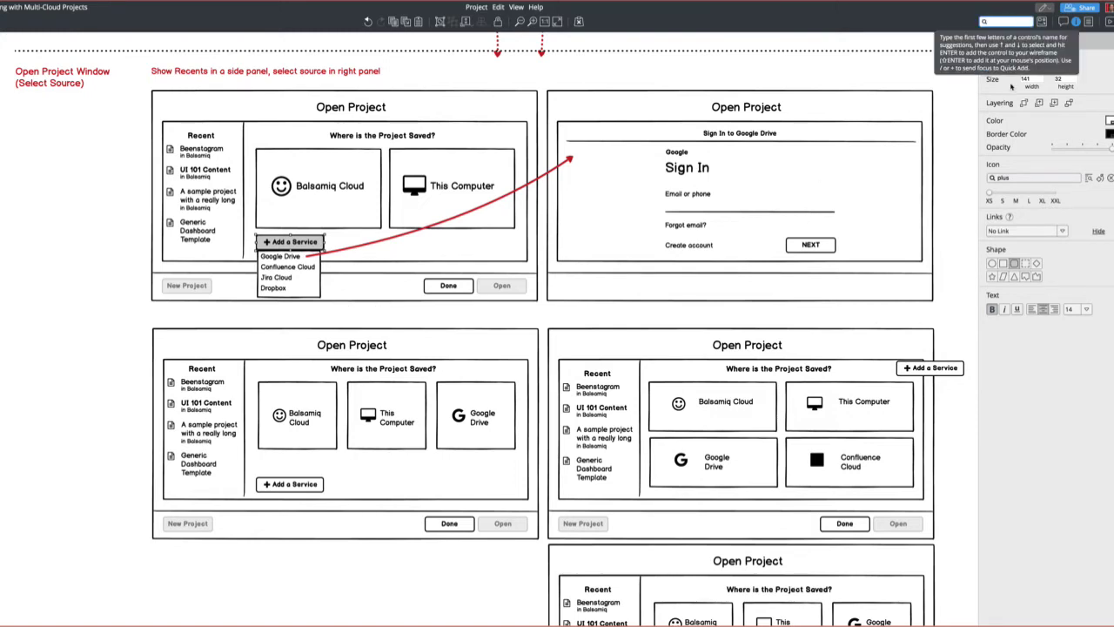
{"action": "left_click", "coordinate": [1085, 42]}
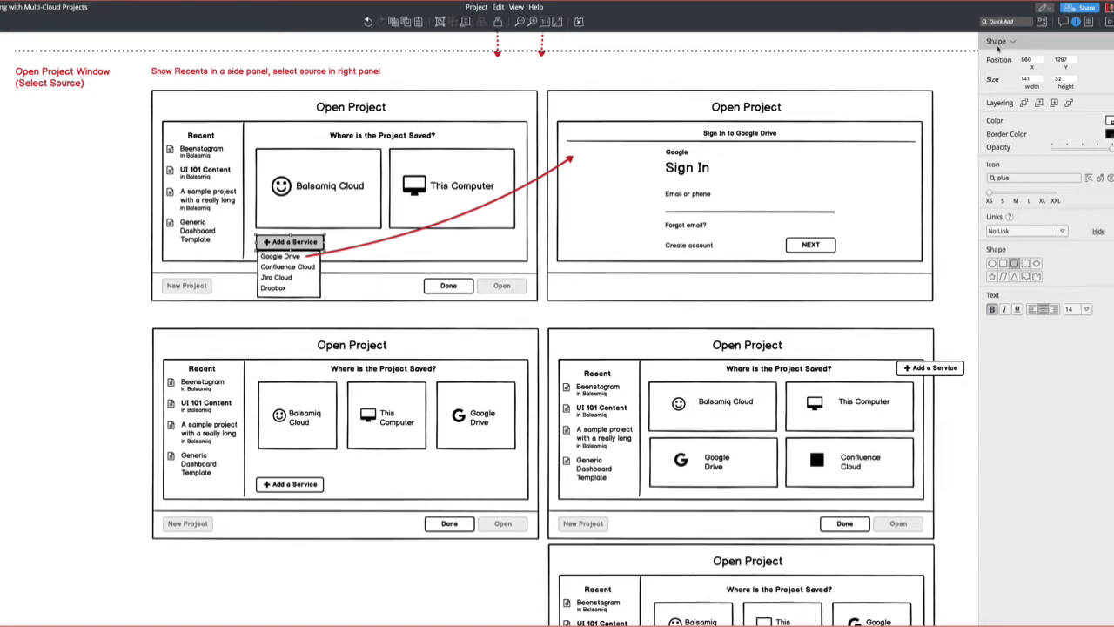
{"action": "left_click", "coordinate": [1010, 41]}
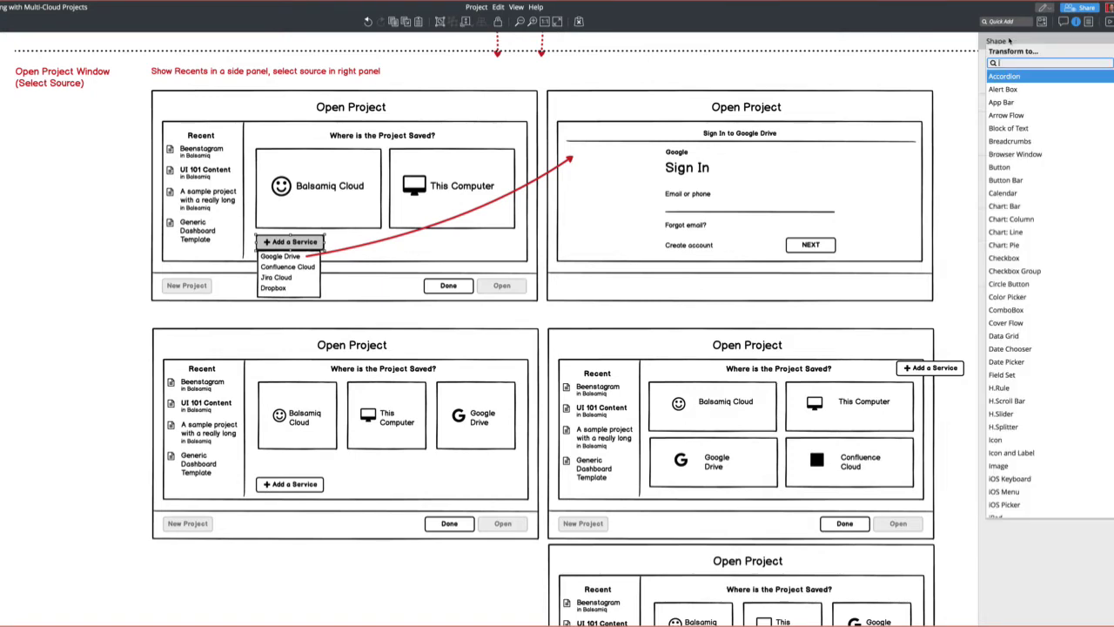
{"action": "type", "text": "icon"}
{"action": "key", "text": "Down"}
{"action": "key", "text": "Return"}
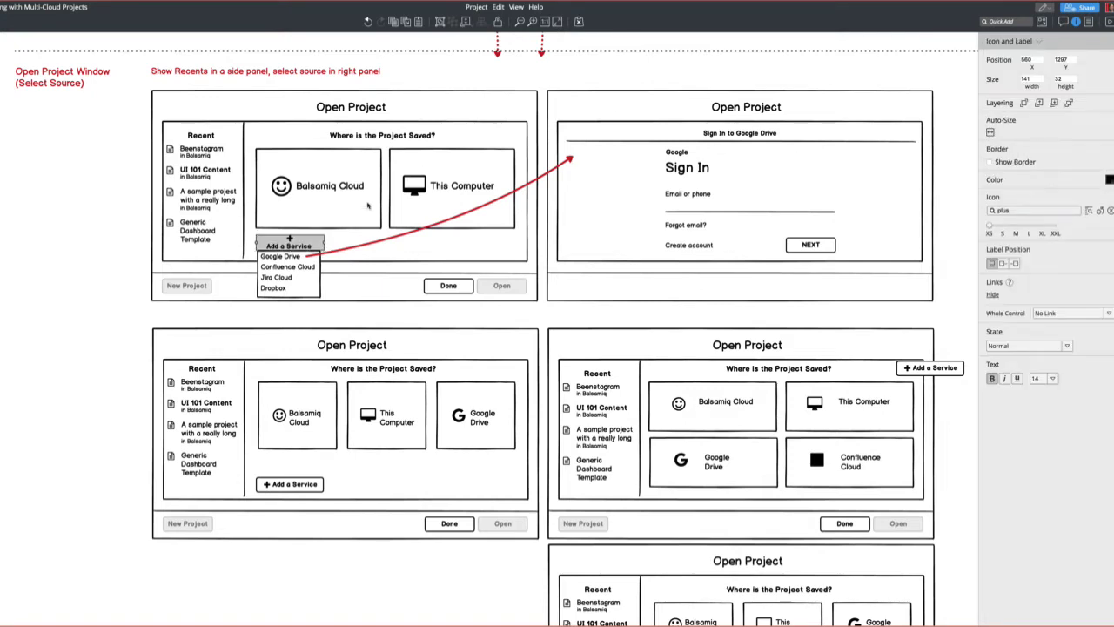
{"action": "left_click", "coordinate": [1003, 263]}
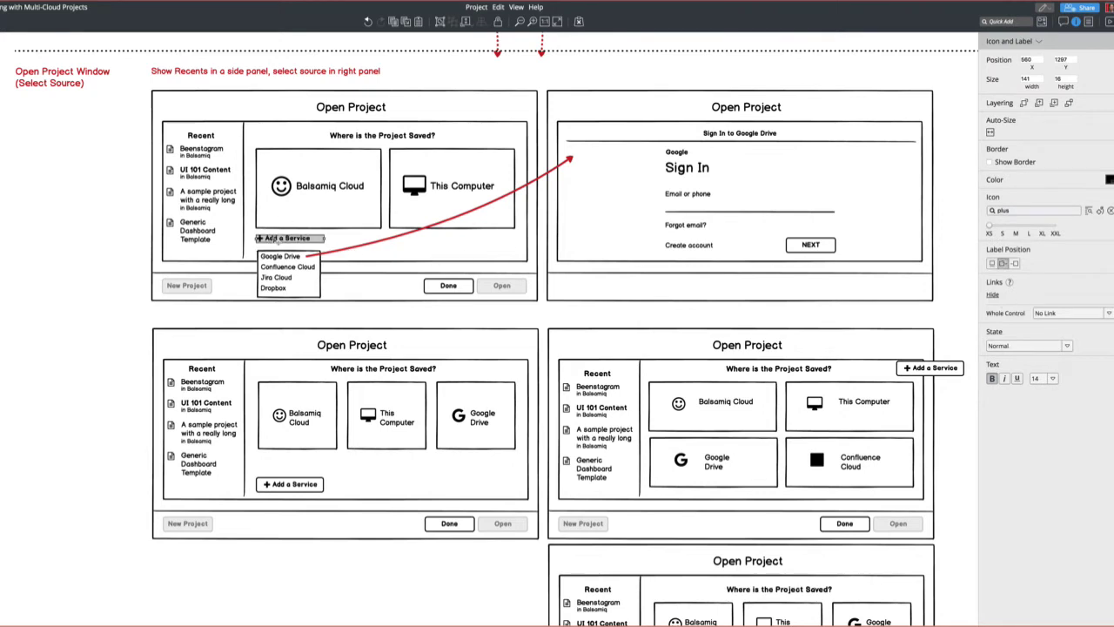
Move the first window's service list up so it sits directly beneath the "Add a Service" label.
{"action": "left_click_drag", "start_coordinate": [277, 276], "coordinate": [275, 271]}
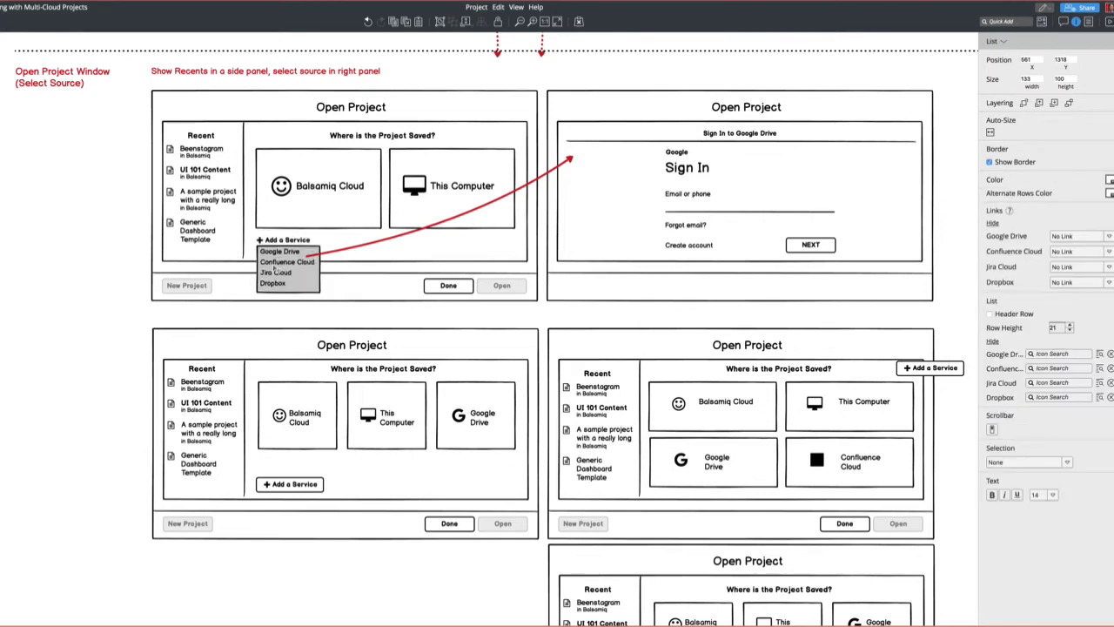
{"action": "left_click", "coordinate": [275, 270]}
{"action": "mouse_move", "coordinate": [275, 271]}
{"action": "left_mouse_down"}
{"action": "mouse_move", "coordinate": [279, 210]}
{"action": "mouse_move", "coordinate": [276, 273]}
{"action": "left_mouse_up"}
Replace the "Add a Service" button in the lower three-tile window with a copy of the borderless icon-and-label version.
{"action": "scroll", "coordinate": [645, 331], "scroll_direction": "down", "scroll_amount": 1}
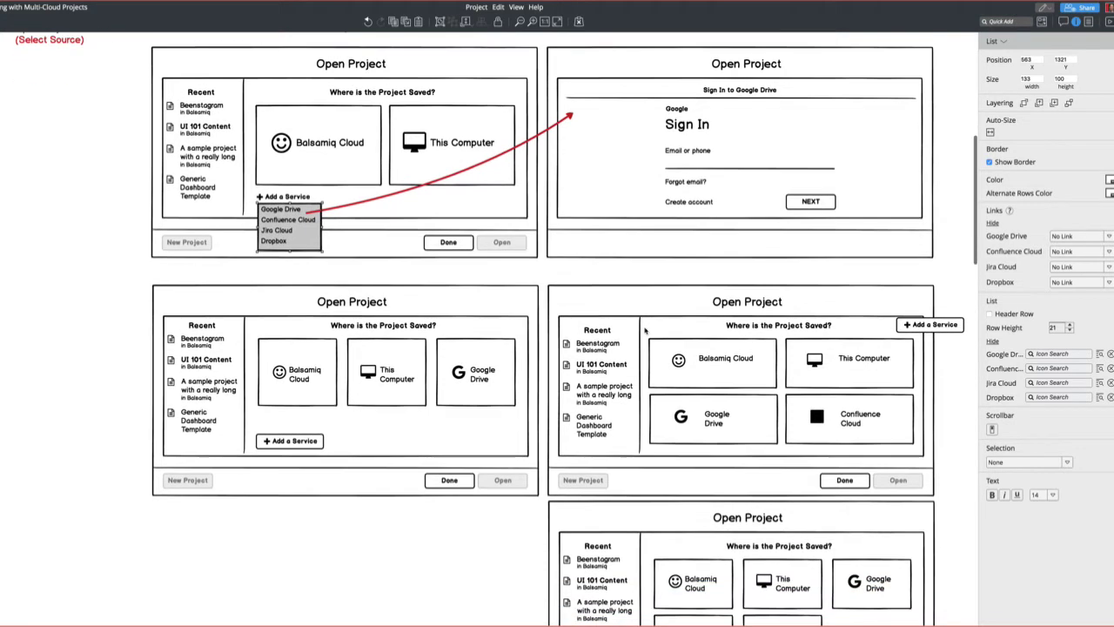
{"action": "left_click", "coordinate": [296, 441]}
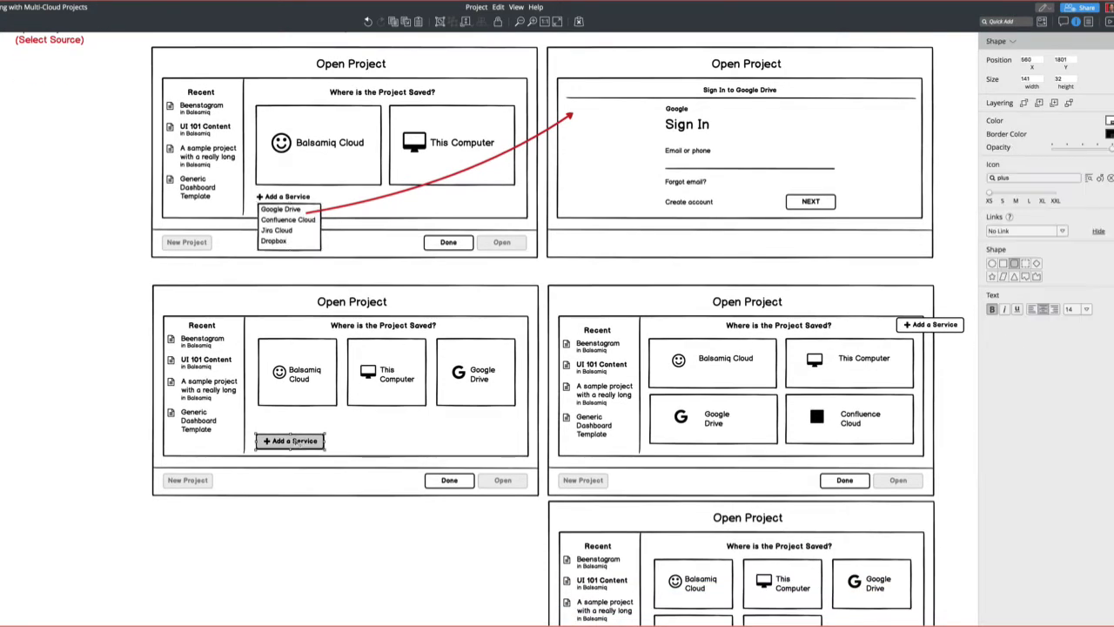
{"action": "key", "text": "Delete"}
{"action": "key", "text": "ctrl+v"}
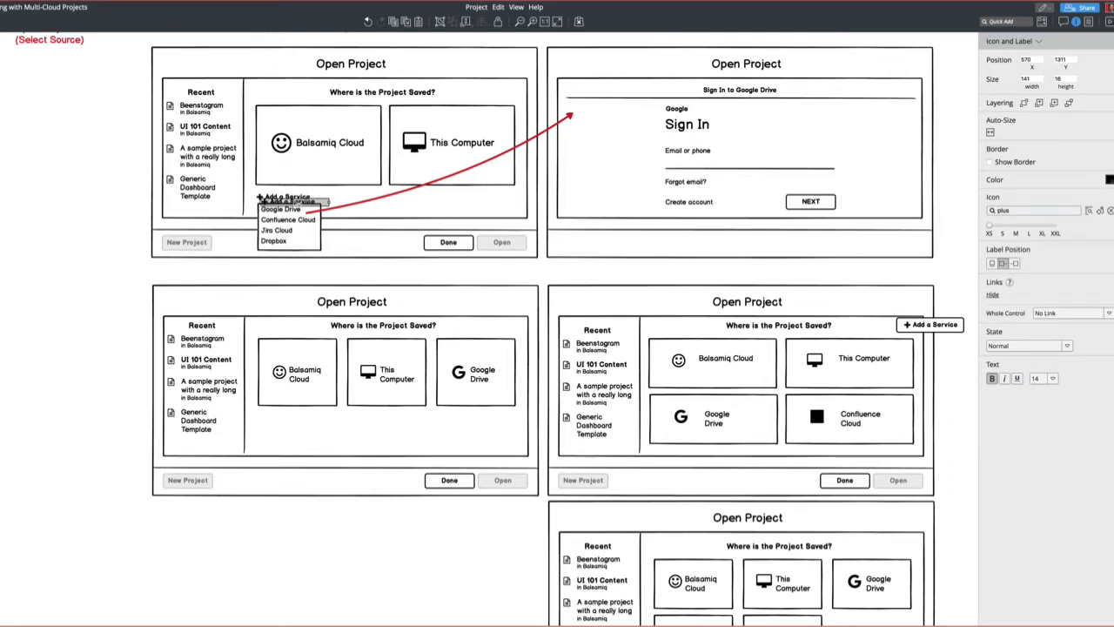
{"action": "left_click_drag", "start_coordinate": [301, 202], "coordinate": [296, 446]}
{"action": "scroll", "coordinate": [709, 416], "scroll_direction": "down", "scroll_amount": 3}
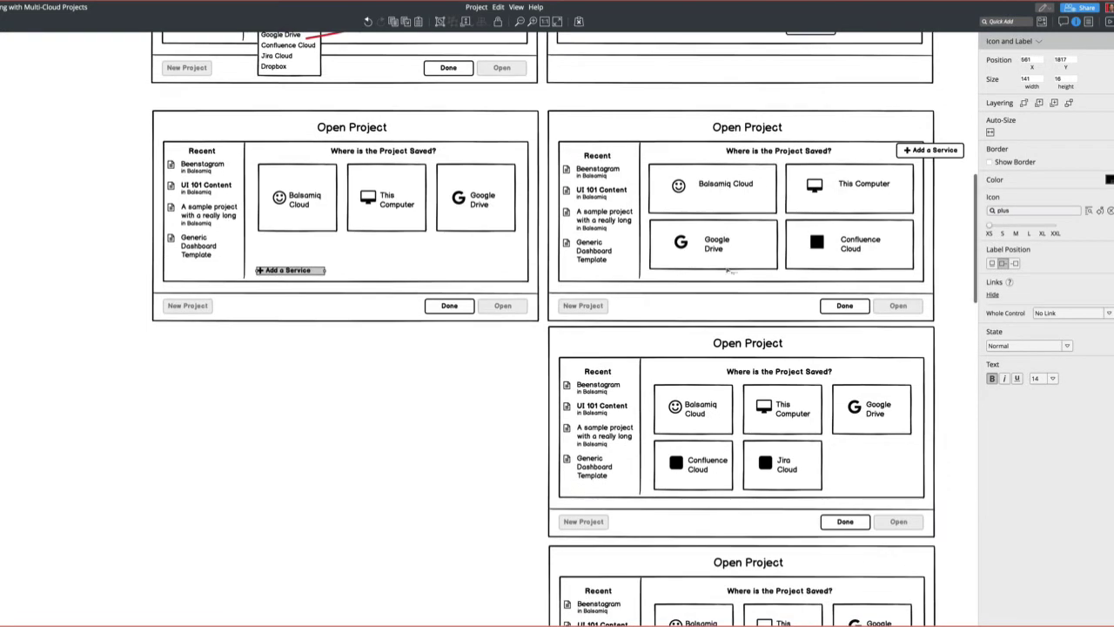
Move the four source tiles up slightly inside the Open Project window that includes Confluence Cloud but not Jira Cloud.
{"action": "left_click", "coordinate": [738, 191]}
{"action": "left_click", "coordinate": [737, 253], "text": "shift"}
{"action": "left_click", "coordinate": [855, 246], "text": "shift"}
{"action": "left_click", "coordinate": [854, 209], "text": "shift"}
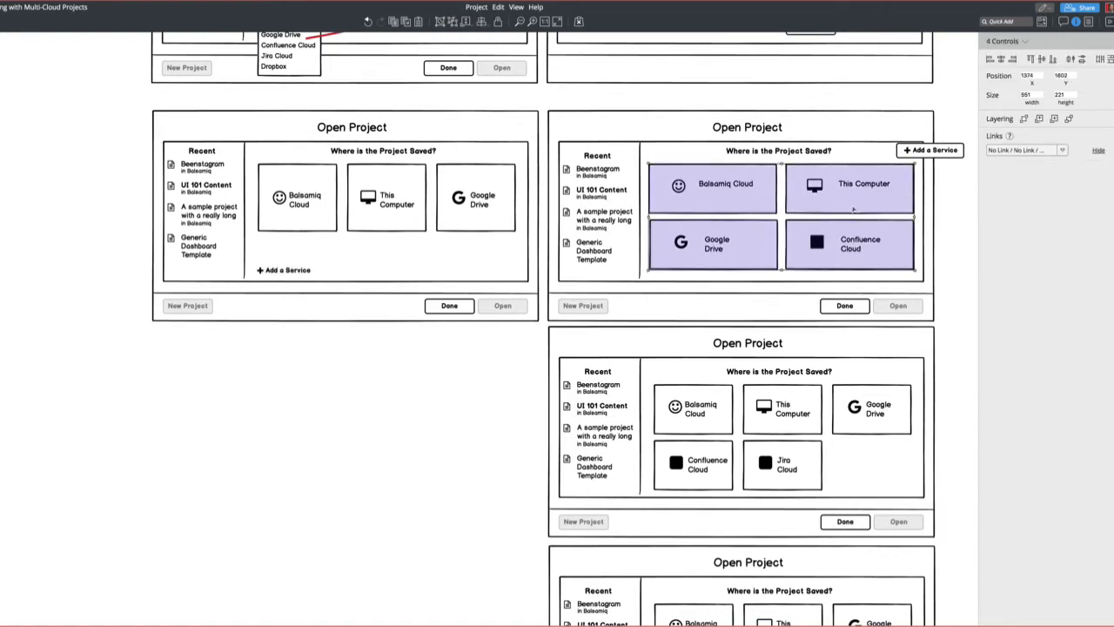
{"action": "key", "text": "shift+Up"}
{"action": "key", "text": "Down"}
{"action": "key", "text": "Down"}
{"action": "key", "text": "Down"}
{"action": "key", "text": "Down"}
{"action": "key", "text": "Down"}
{"action": "left_click", "coordinate": [679, 279]}
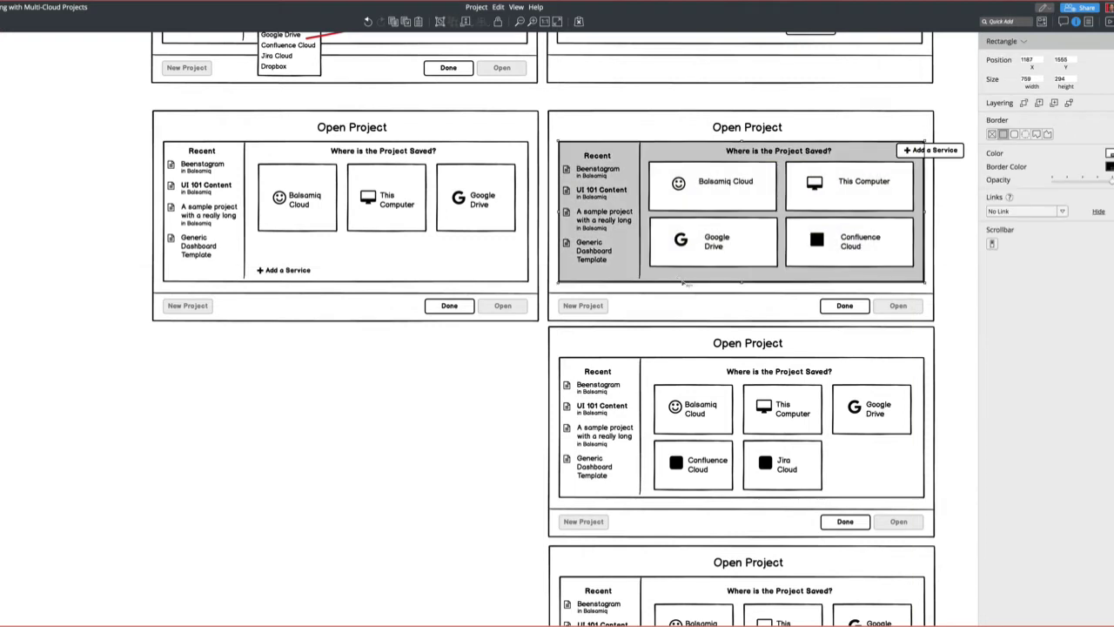
Place a copy of the borderless "Add a Service" label beneath the four tiles and reduce the tiles' height to make room for it.
{"action": "key", "text": "ctrl+v"}
{"action": "left_click_drag", "start_coordinate": [290, 37], "coordinate": [670, 277]}
{"action": "left_click", "coordinate": [698, 251]}
{"action": "left_click", "coordinate": [709, 196], "text": "shift"}
{"action": "left_click", "coordinate": [836, 196], "text": "shift"}
{"action": "left_click", "coordinate": [829, 250], "text": "shift"}
{"action": "left_click_drag", "start_coordinate": [782, 268], "coordinate": [782, 260]}
{"action": "left_click", "coordinate": [685, 276]}
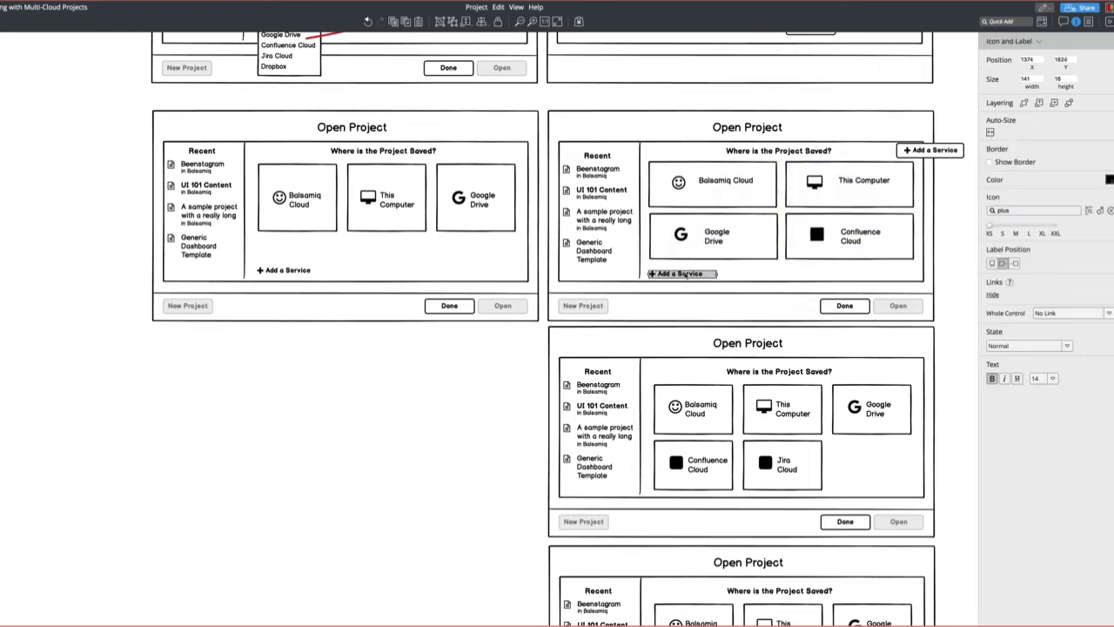
Reduce the height of all five source tiles together in the Open Project window that ends with Jira Cloud.
{"action": "left_click", "coordinate": [447, 410]}
{"action": "scroll", "coordinate": [447, 410], "scroll_direction": "down", "scroll_amount": 2}
{"action": "left_click", "coordinate": [714, 355]}
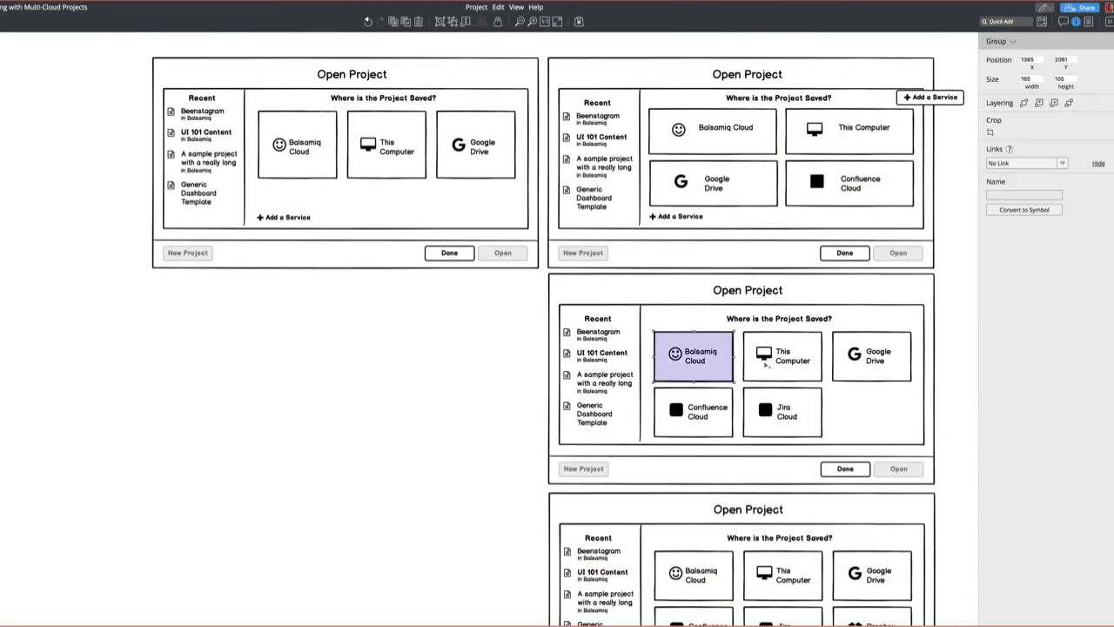
{"action": "left_click", "coordinate": [765, 364], "text": "shift"}
{"action": "left_click", "coordinate": [882, 362], "text": "shift"}
{"action": "left_click", "coordinate": [773, 410], "text": "shift"}
{"action": "left_click", "coordinate": [709, 410], "text": "shift"}
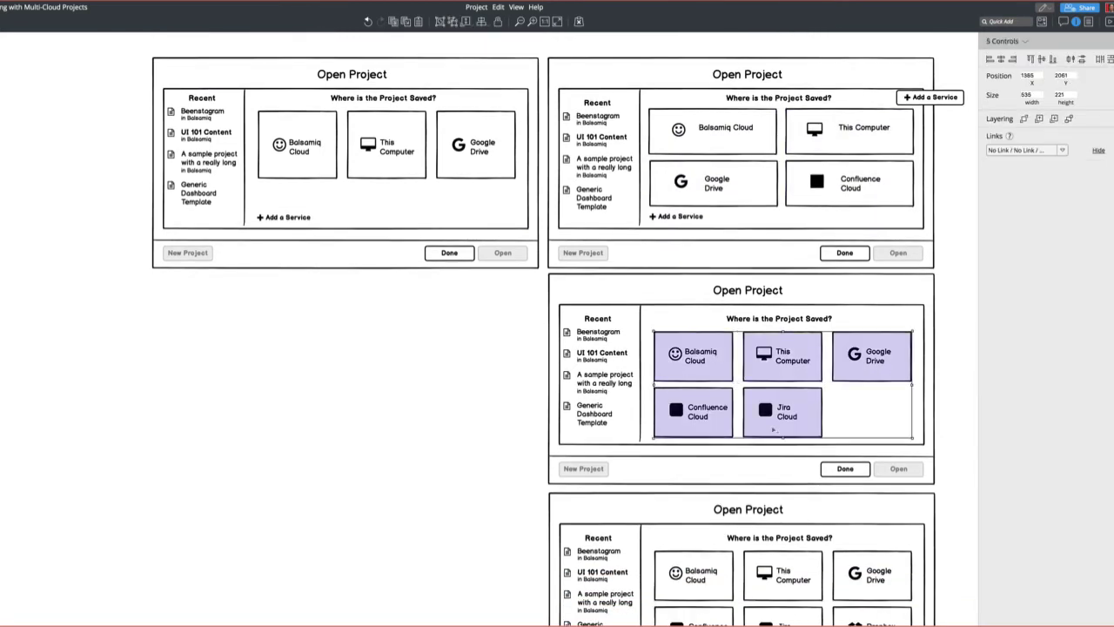
{"action": "left_click_drag", "start_coordinate": [784, 437], "coordinate": [783, 430]}
Copy the borderless "Add a Service" label from the four-tile window to beneath the tiles of the five-tile window.
{"action": "left_click", "coordinate": [697, 220]}
{"action": "key", "text": "ctrl+c"}
{"action": "key", "text": "ctrl+v"}
{"action": "left_click_drag", "start_coordinate": [297, 37], "coordinate": [682, 438]}
Shorten the five source tiles a little more to leave clearance above their "Add a Service" label.
{"action": "left_click", "coordinate": [774, 411]}
{"action": "left_click", "coordinate": [704, 408], "text": "shift"}
{"action": "left_click", "coordinate": [701, 358], "text": "shift"}
{"action": "left_click", "coordinate": [788, 359], "text": "shift"}
{"action": "left_click", "coordinate": [877, 365], "text": "shift"}
{"action": "left_click_drag", "start_coordinate": [785, 432], "coordinate": [784, 427]}
{"action": "left_click", "coordinate": [974, 448]}
Shorten the "If User Selects Balsamiq Cloud" arrow so it runs nearly straight down into the login decision diamond from just above it.
{"action": "scroll", "coordinate": [974, 449], "scroll_direction": "down", "scroll_amount": 3}
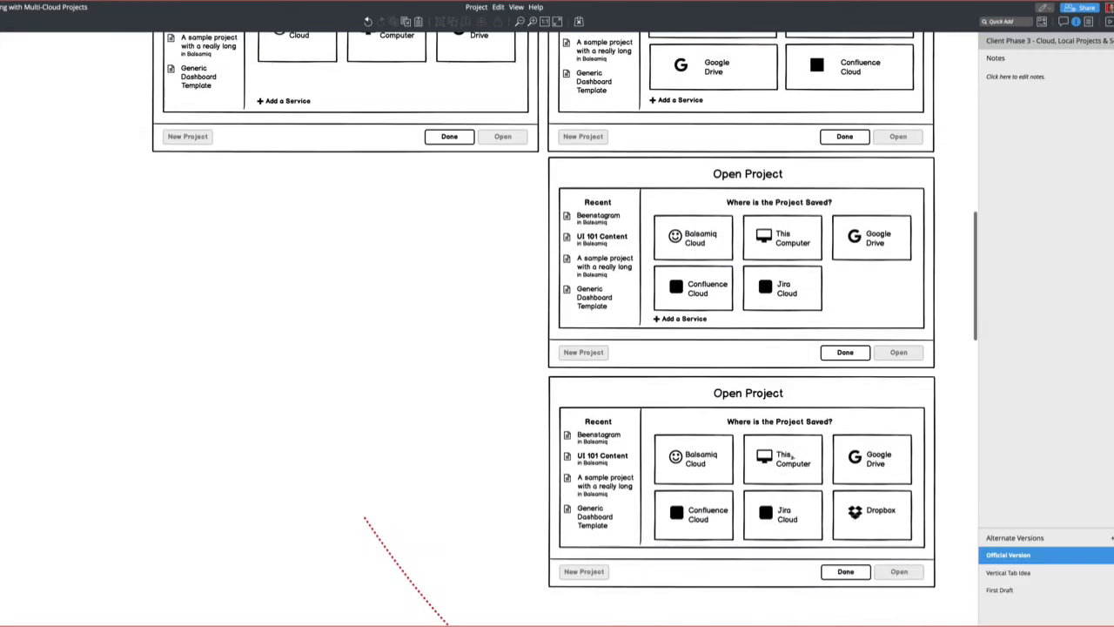
{"action": "scroll", "coordinate": [589, 367], "scroll_direction": "up", "scroll_amount": 8}
{"action": "scroll", "coordinate": [589, 367], "scroll_direction": "down", "scroll_amount": 8}
{"action": "left_click", "coordinate": [410, 289]}
{"action": "double_click", "coordinate": [494, 391]}
{"action": "key", "text": "Escape"}
{"action": "scroll", "coordinate": [368, 374], "scroll_direction": "up", "scroll_amount": 2}
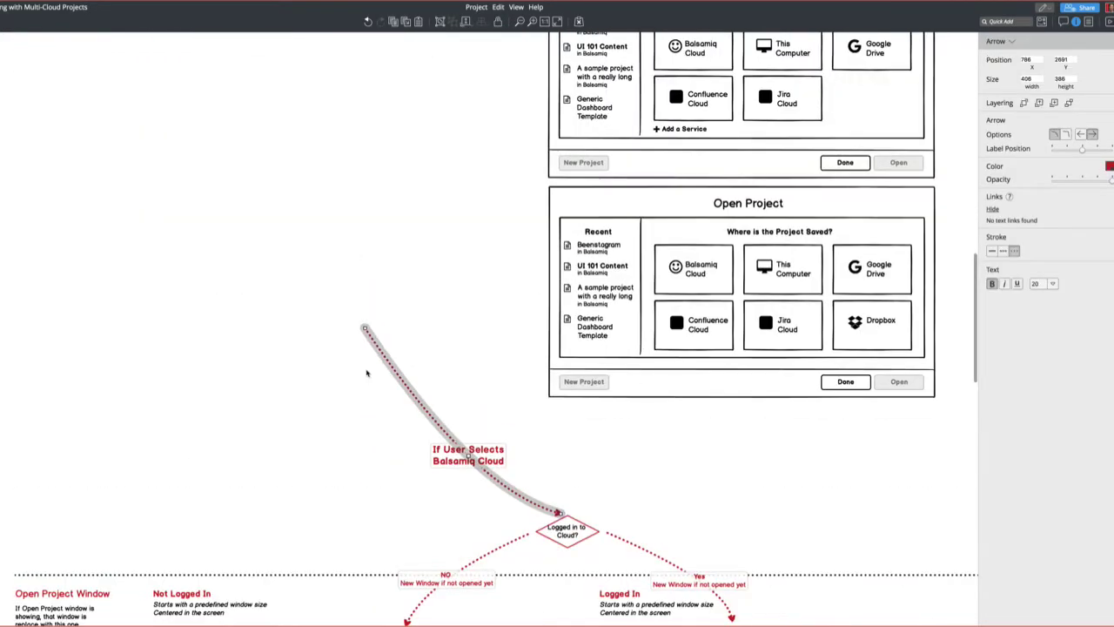
{"action": "scroll", "coordinate": [823, 471], "scroll_direction": "down", "scroll_amount": 10}
{"action": "scroll", "coordinate": [823, 470], "scroll_direction": "down", "scroll_amount": 10}
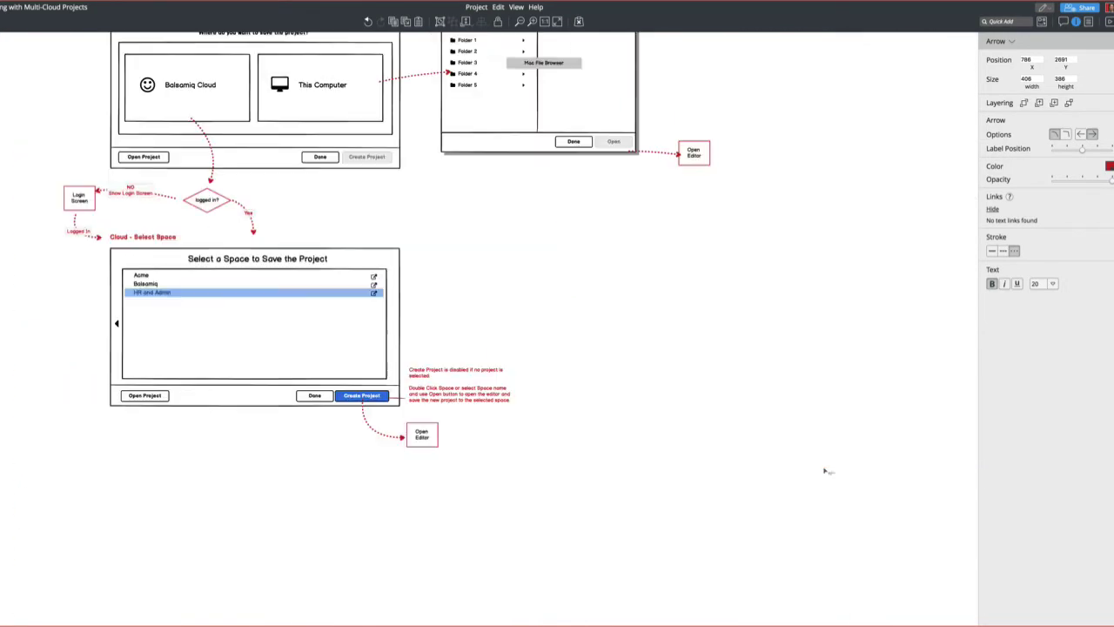
{"action": "scroll", "coordinate": [825, 471], "scroll_direction": "up", "scroll_amount": 10}
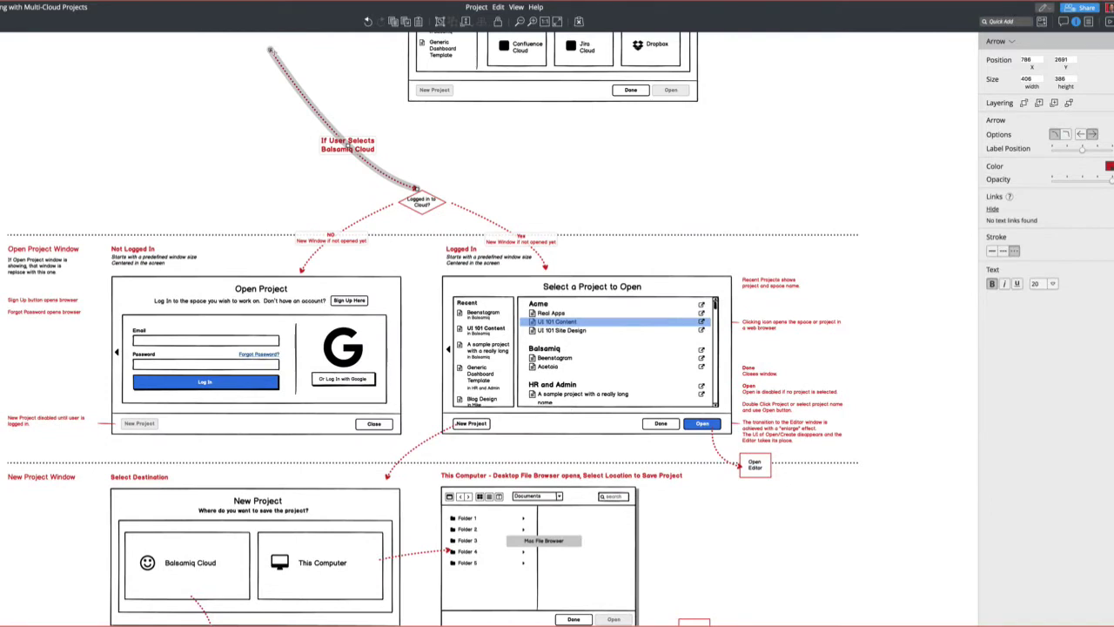
{"action": "left_click_drag", "start_coordinate": [270, 50], "coordinate": [421, 135]}
{"action": "left_click_drag", "start_coordinate": [419, 186], "coordinate": [422, 184]}
Change the decision diamond's text to "Logged in to Service?".
{"action": "double_click", "coordinate": [425, 207]}
{"action": "double_click", "coordinate": [461, 199]}
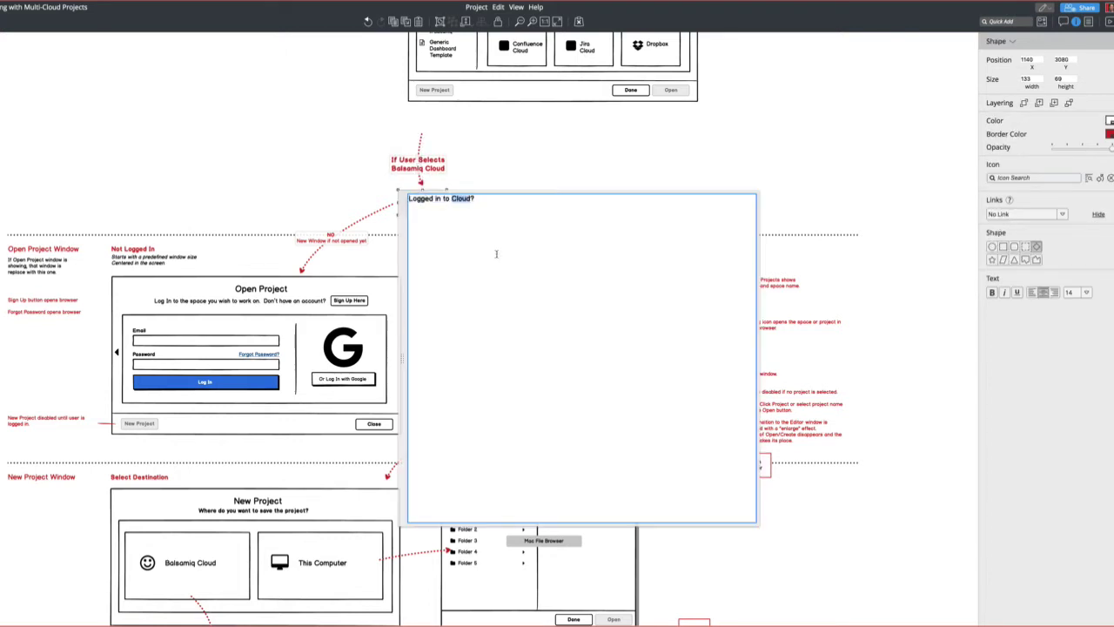
{"action": "type", "text": "Bervice"}
{"action": "left_click", "coordinate": [549, 142]}
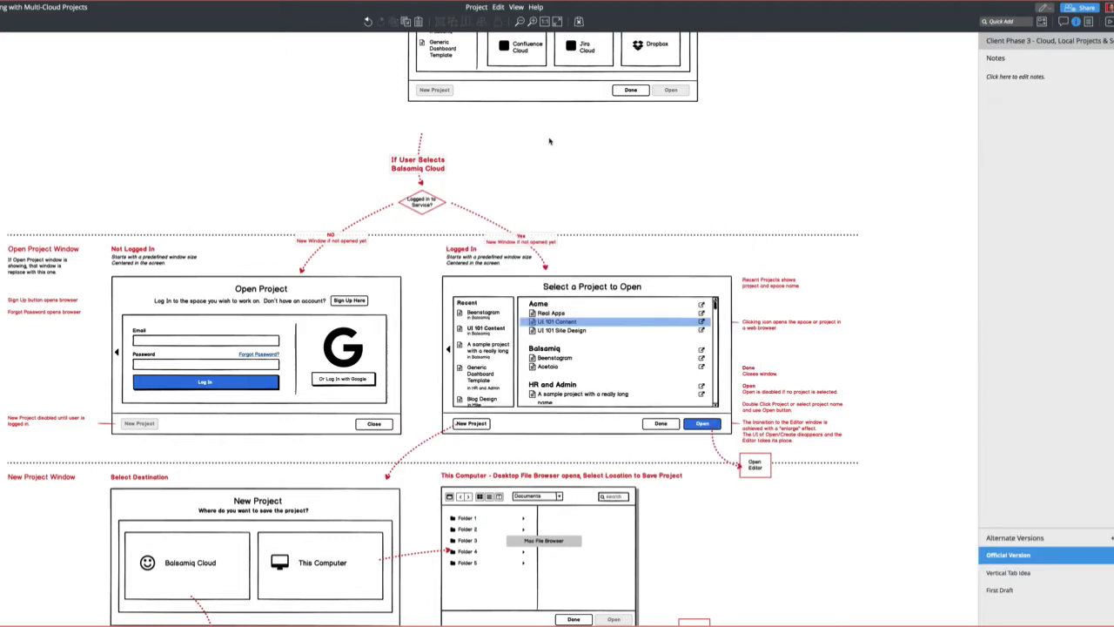
Delete the Google logo, the "Or Log In with Google" button and the vertical divider from the Not Logged In window.
{"action": "left_click", "coordinate": [489, 296]}
{"action": "left_click", "coordinate": [222, 374]}
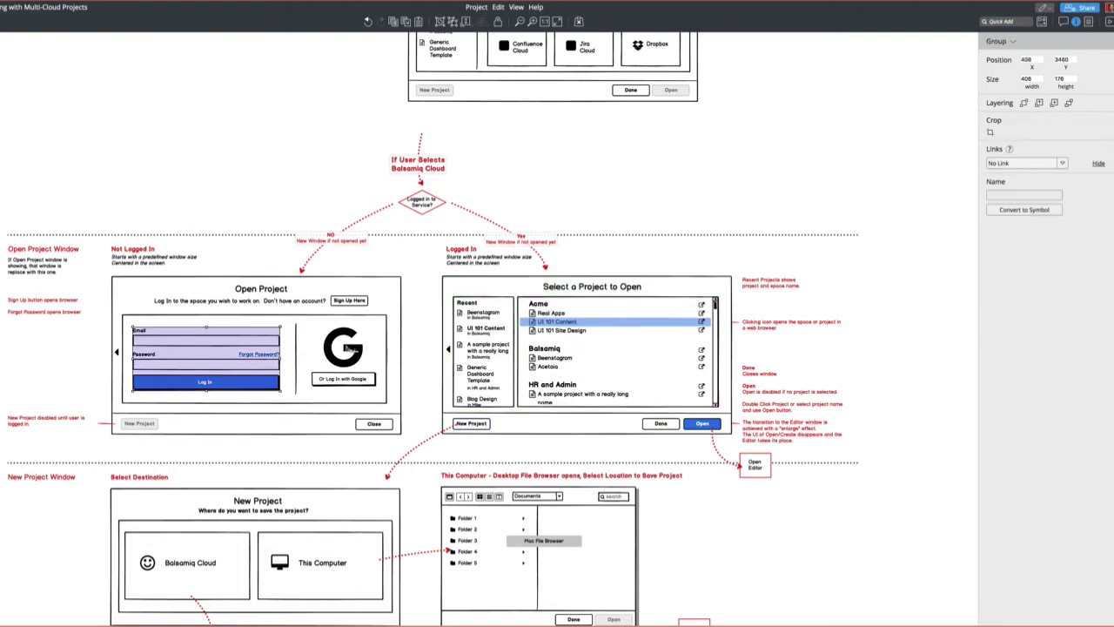
{"action": "left_click", "coordinate": [352, 349]}
{"action": "left_click", "coordinate": [347, 381], "text": "shift"}
{"action": "key", "text": "Delete"}
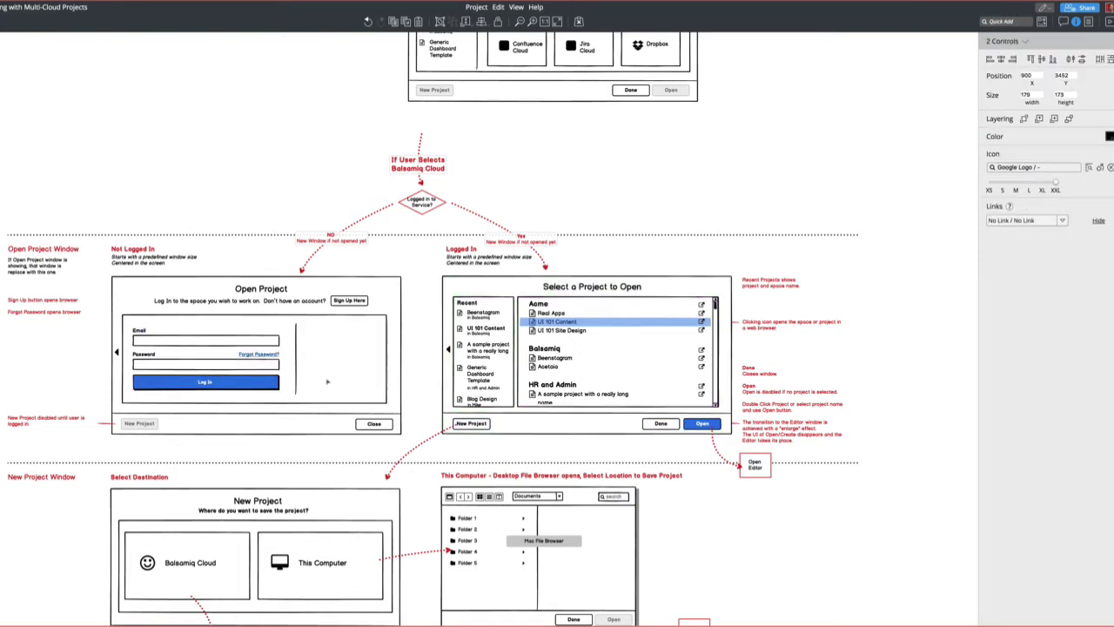
{"action": "left_click", "coordinate": [298, 365]}
{"action": "key", "text": "Delete"}
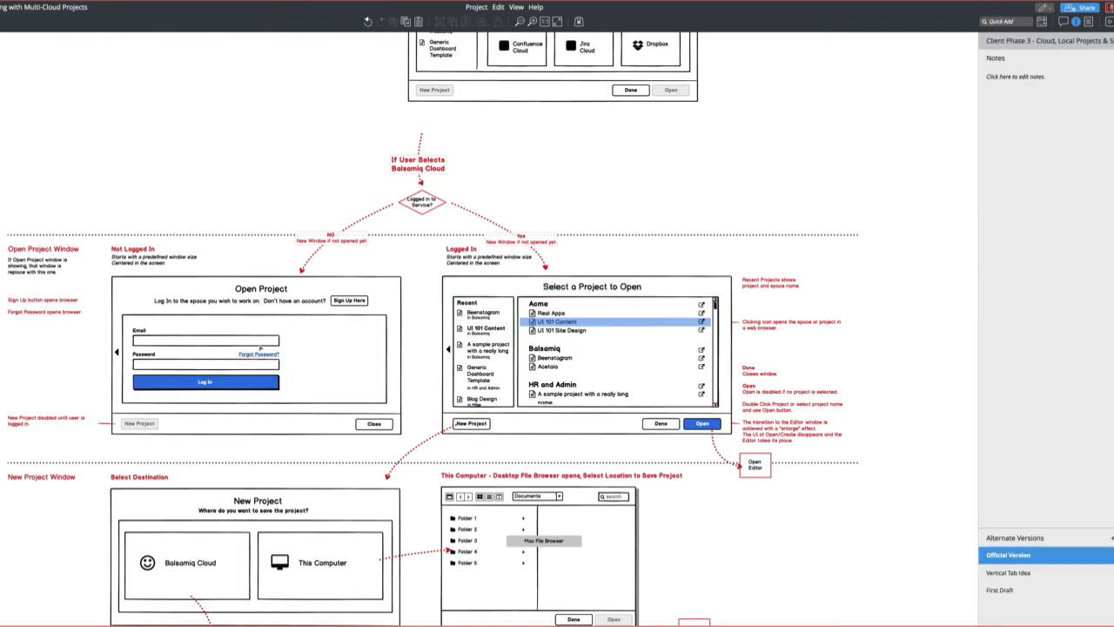
Replace the email and password form in the Not Logged In window with a placeholder reading "Login Form for Selected Service".
{"action": "left_click", "coordinate": [260, 344]}
{"action": "key", "text": "Delete"}
{"action": "key", "text": "o"}
{"action": "mouse_move", "coordinate": [206, 331]}
{"action": "left_mouse_down"}
{"action": "mouse_move", "coordinate": [283, 387]}
{"action": "mouse_move", "coordinate": [264, 355]}
{"action": "mouse_move", "coordinate": [275, 355]}
{"action": "left_mouse_up"}
{"action": "type", "text": "Login Form for Selected Servicew"}
{"action": "left_click", "coordinate": [270, 229]}
{"action": "key", "text": "Escape"}
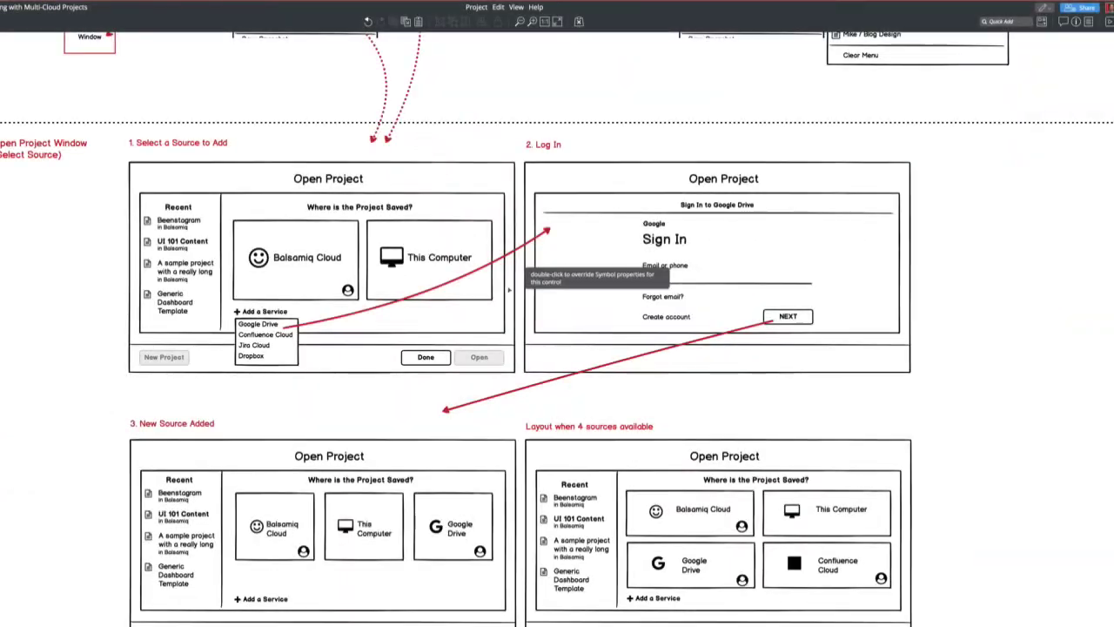
Review the revised flow from the Project menu through "Select a Source to Add" and the Google Drive "Log In" window.
{"action": "scroll", "coordinate": [487, 287], "scroll_direction": "down", "scroll_amount": 2}
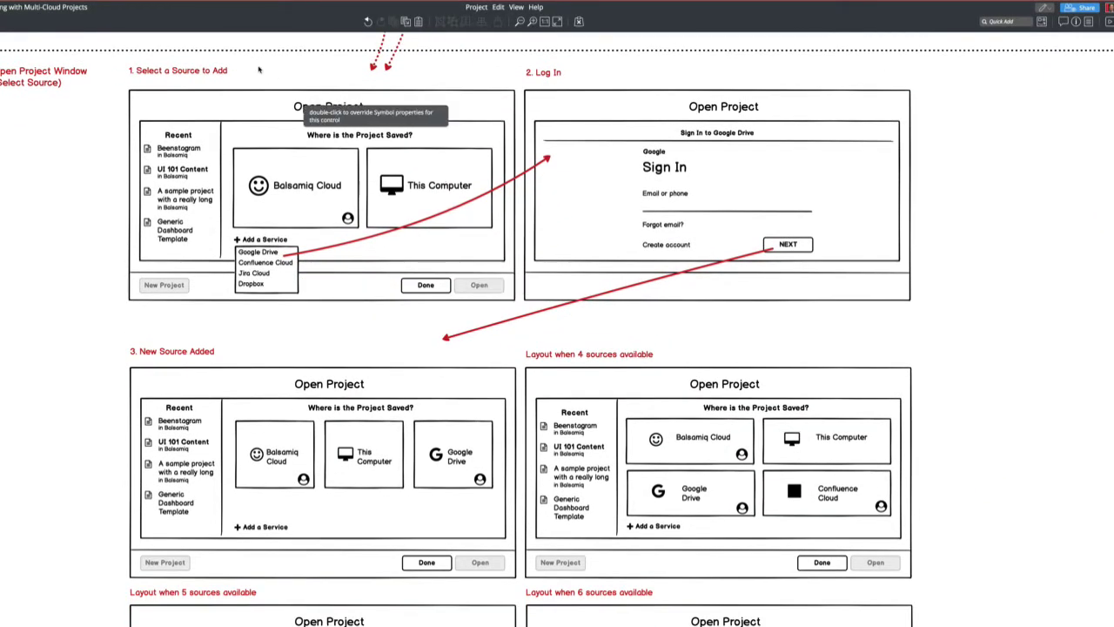
{"action": "scroll", "coordinate": [221, 71], "scroll_direction": "up", "scroll_amount": 1}
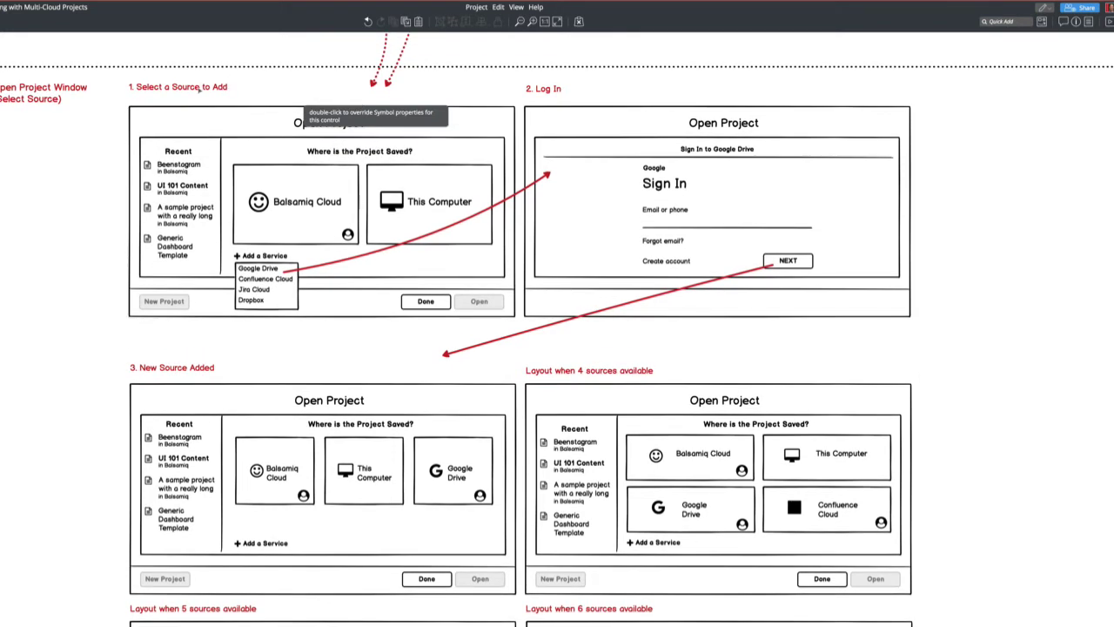
{"action": "scroll", "coordinate": [238, 182], "scroll_direction": "up", "scroll_amount": 5}
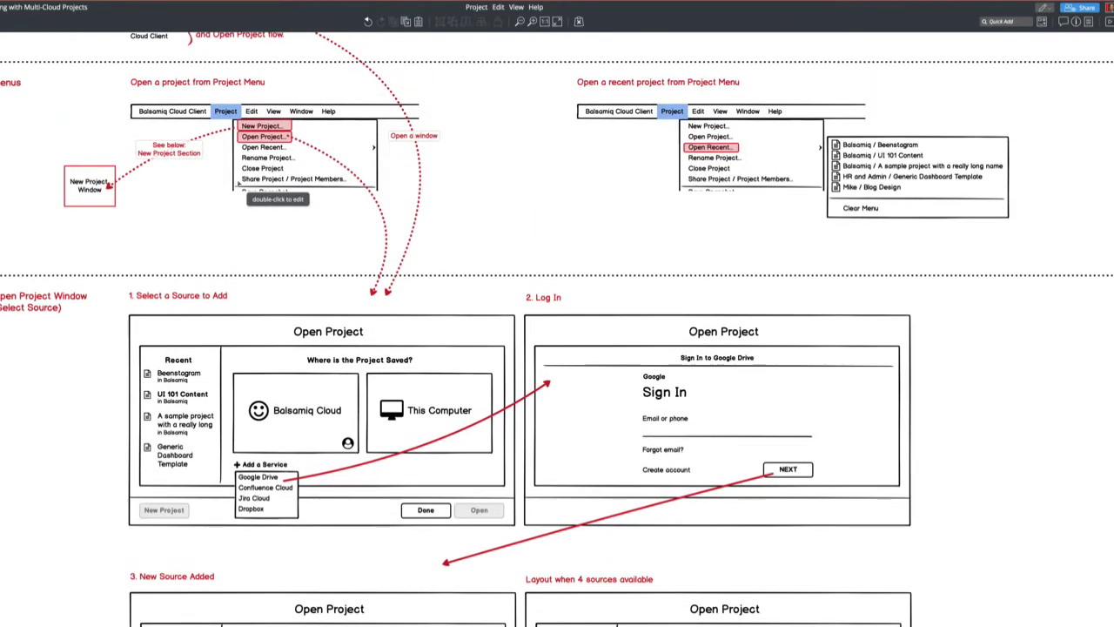
{"action": "scroll", "coordinate": [238, 184], "scroll_direction": "left", "scroll_amount": 1}
{"action": "scroll", "coordinate": [240, 183], "scroll_direction": "up", "scroll_amount": 2}
{"action": "scroll", "coordinate": [271, 155], "scroll_direction": "down", "scroll_amount": 2}
{"action": "scroll", "coordinate": [369, 308], "scroll_direction": "down", "scroll_amount": 4}
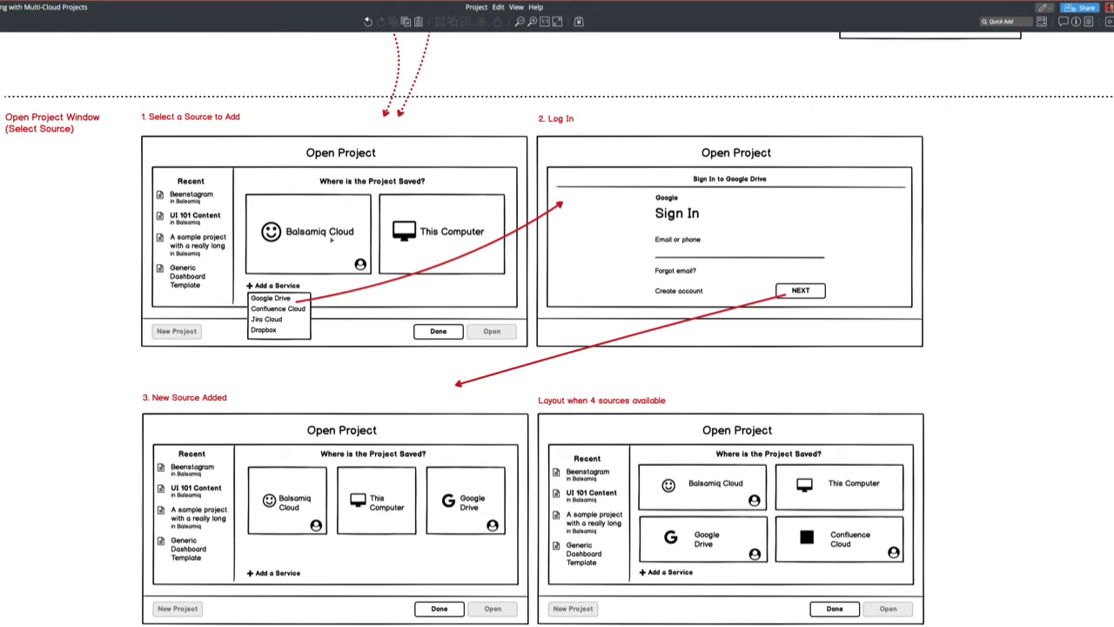
{"action": "scroll", "coordinate": [332, 241], "scroll_direction": "down", "scroll_amount": 1}
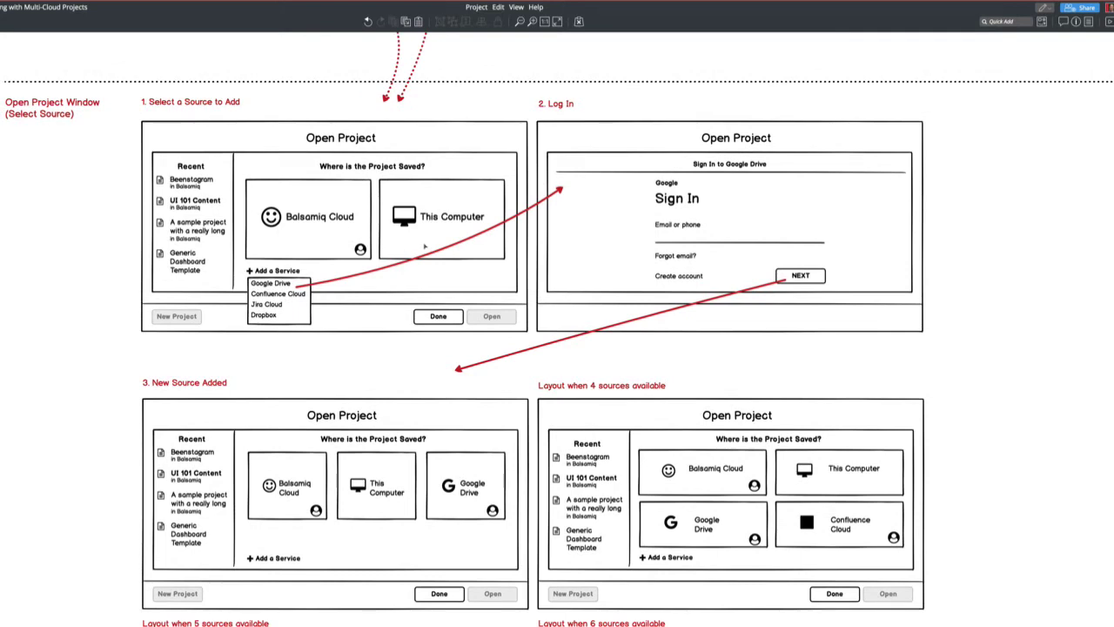
{"action": "scroll", "coordinate": [327, 298], "scroll_direction": "down", "scroll_amount": 1}
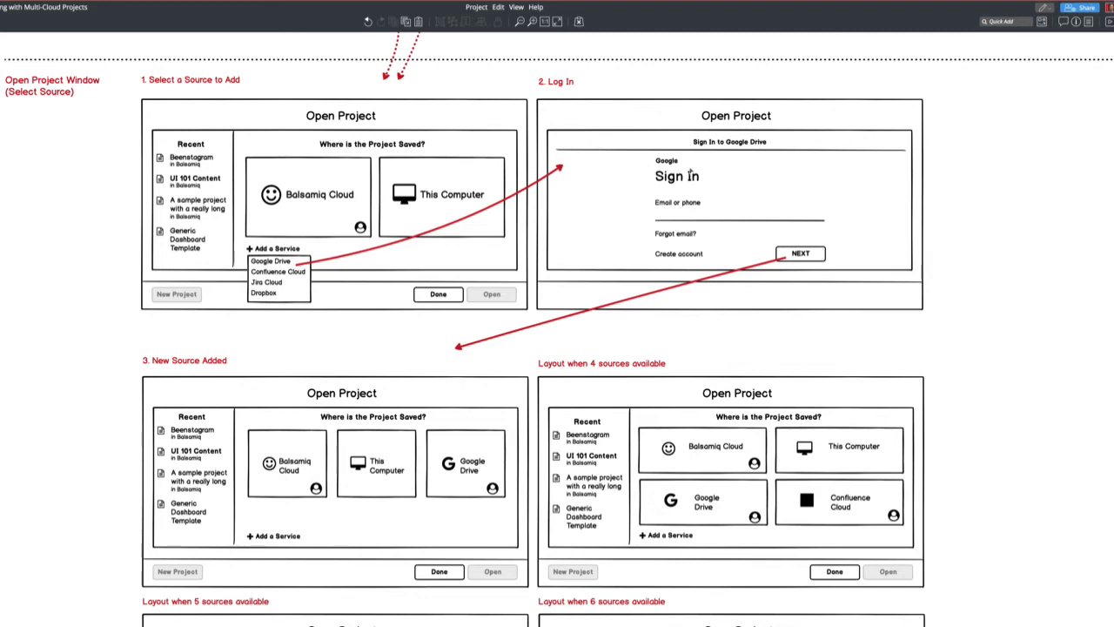
Bend the red arrow leading from the NEXT button to "New Source Added" into a gentle curve.
{"action": "scroll", "coordinate": [725, 178], "scroll_direction": "down", "scroll_amount": 1}
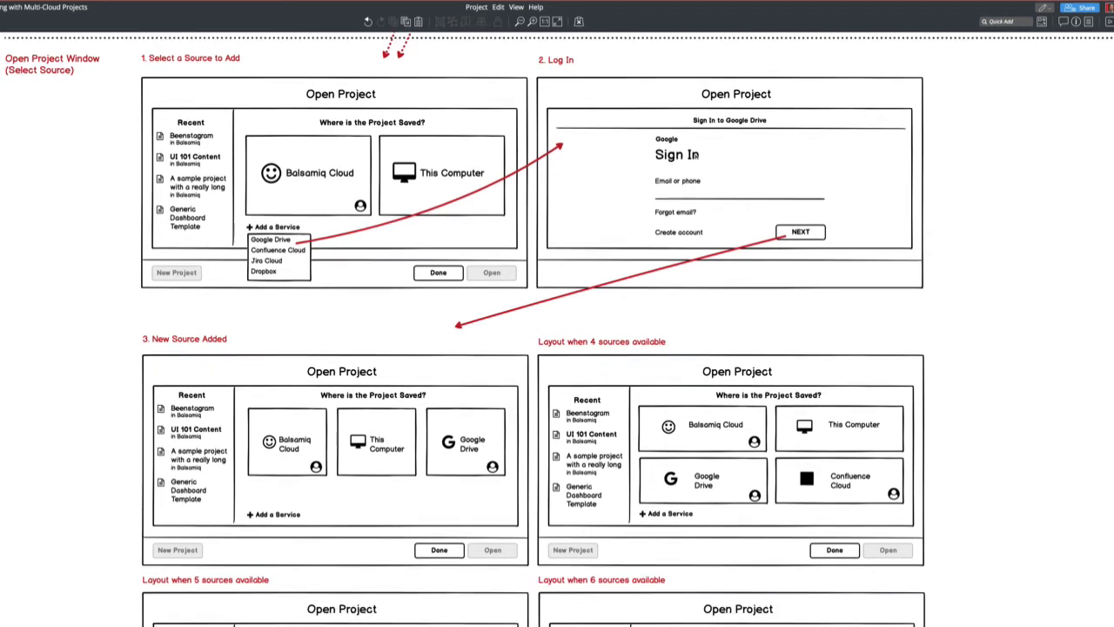
{"action": "left_click", "coordinate": [643, 275]}
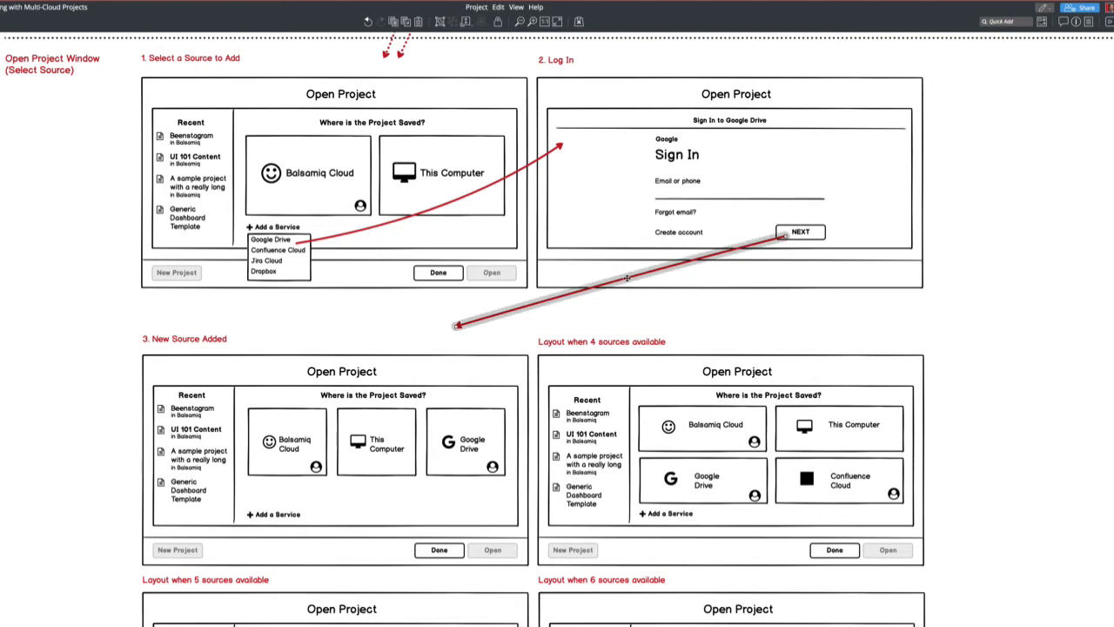
{"action": "left_click_drag", "start_coordinate": [627, 277], "coordinate": [632, 288]}
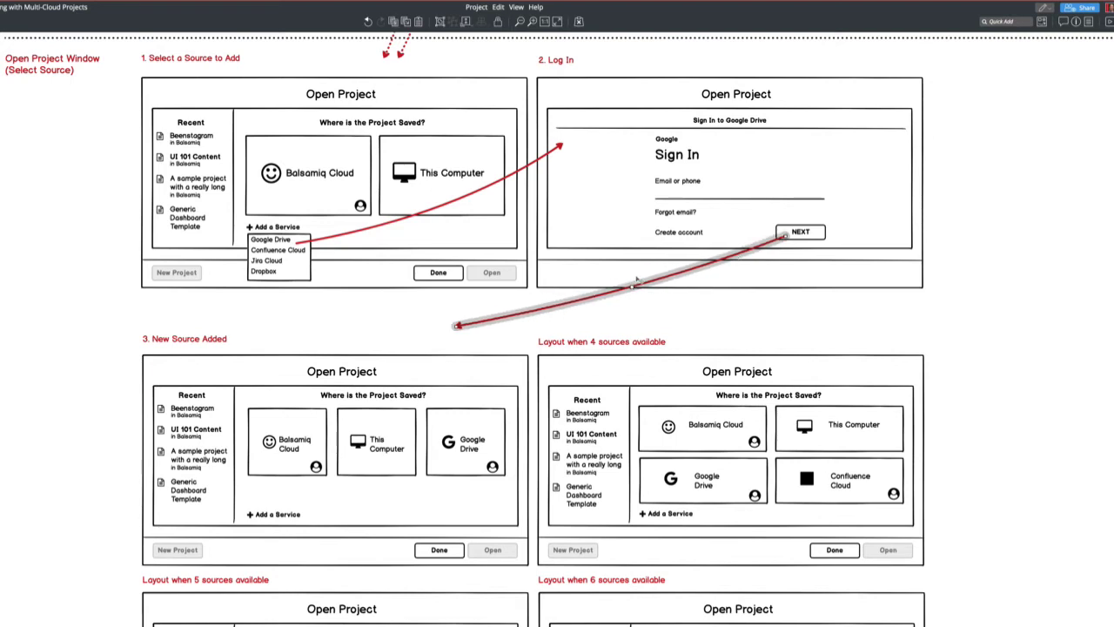
Examine the "New Source Added" window and the layouts for 4, 5 and 6 sources, including the account icons on their tiles.
{"action": "scroll", "coordinate": [635, 282], "scroll_direction": "down", "scroll_amount": 5}
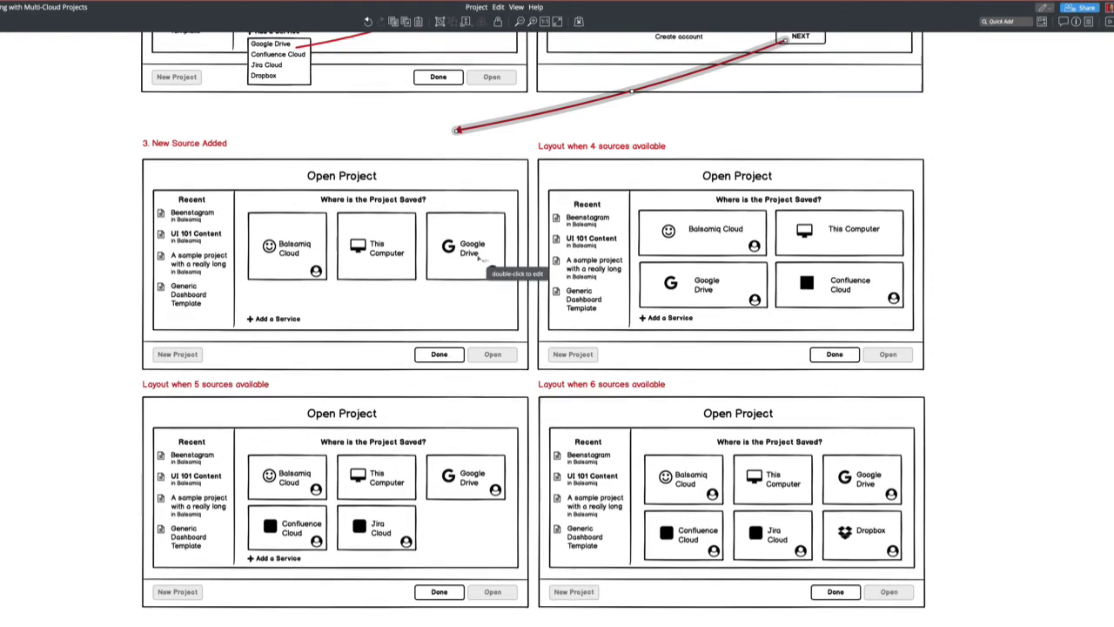
{"action": "scroll", "coordinate": [479, 258], "scroll_direction": "down", "scroll_amount": 2}
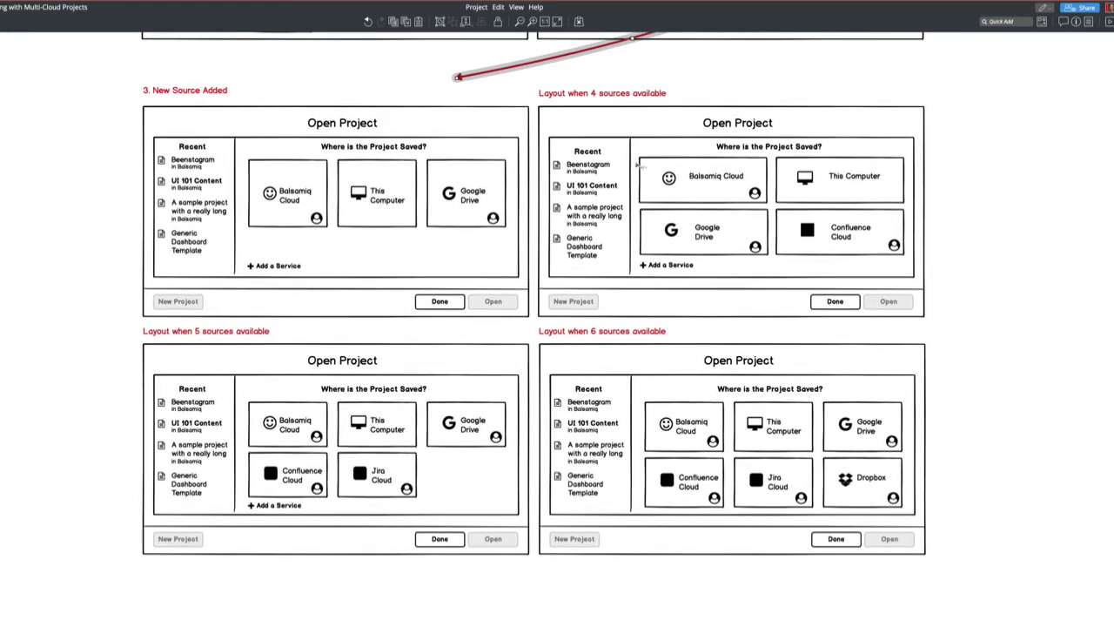
{"action": "scroll", "coordinate": [722, 265], "scroll_direction": "down", "scroll_amount": 1}
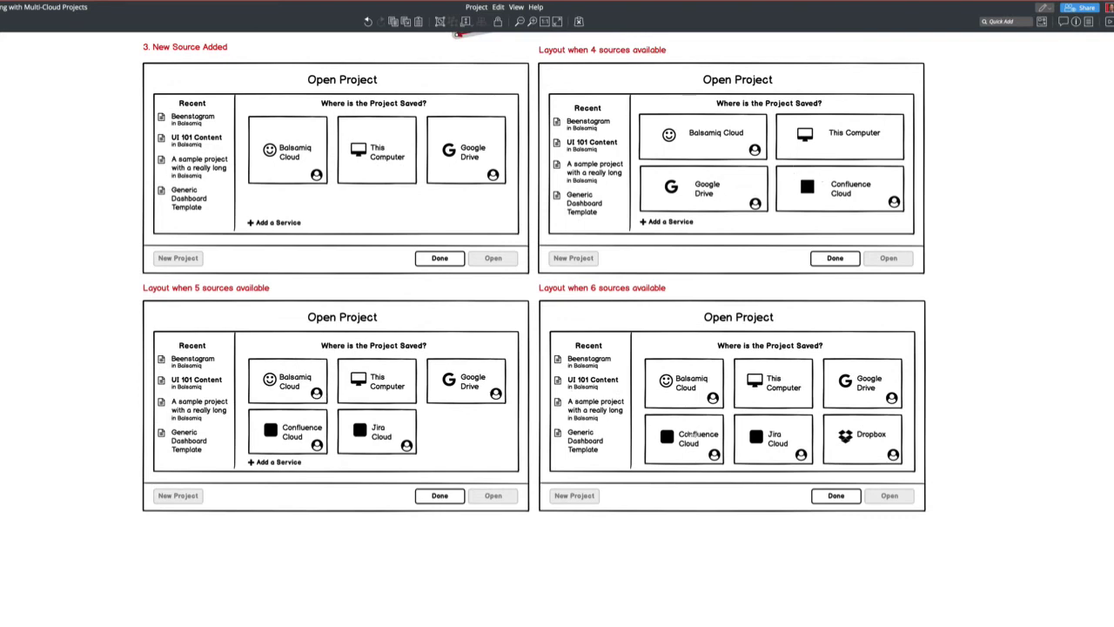
{"action": "scroll", "coordinate": [693, 434], "scroll_direction": "up", "scroll_amount": 1}
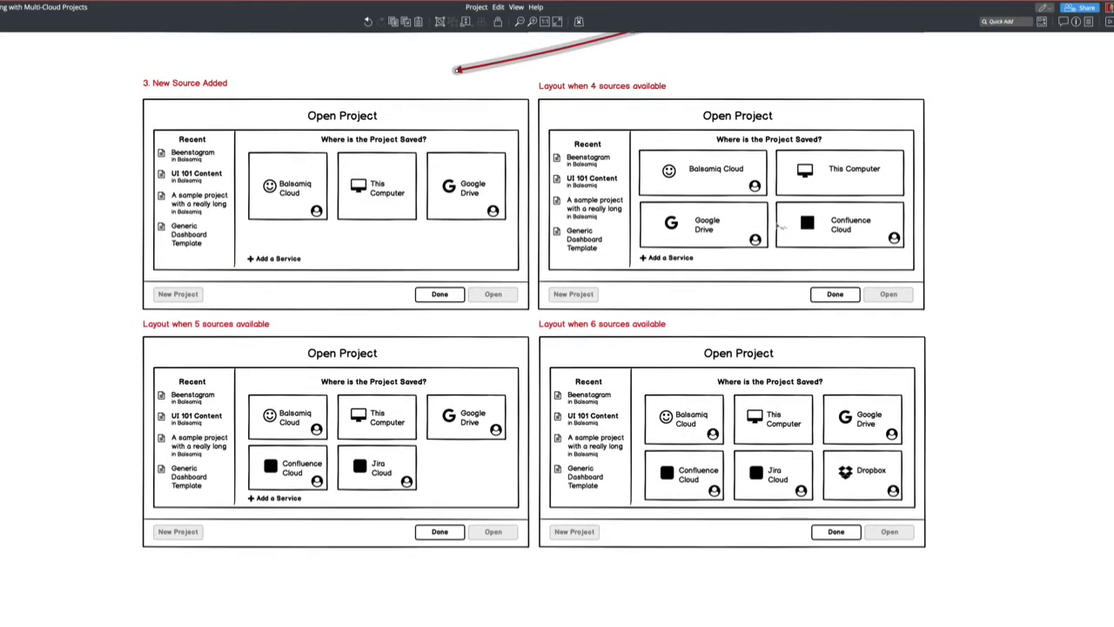
{"action": "scroll", "coordinate": [742, 213], "scroll_direction": "up", "scroll_amount": 3}
{"action": "scroll", "coordinate": [778, 225], "scroll_direction": "down", "scroll_amount": 4}
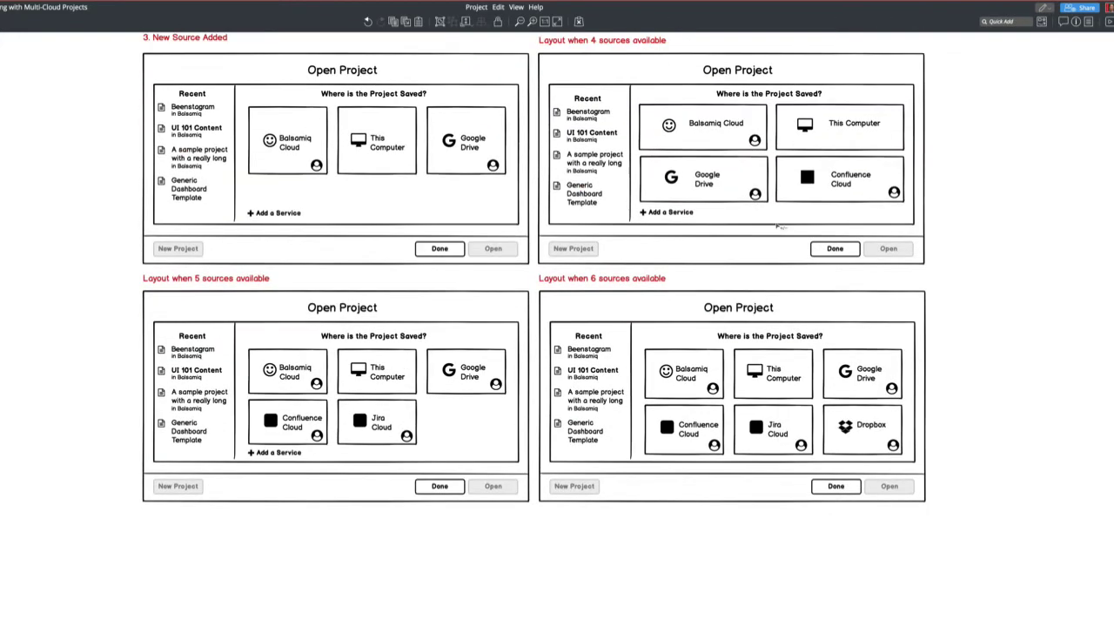
{"action": "scroll", "coordinate": [777, 224], "scroll_direction": "up", "scroll_amount": 5}
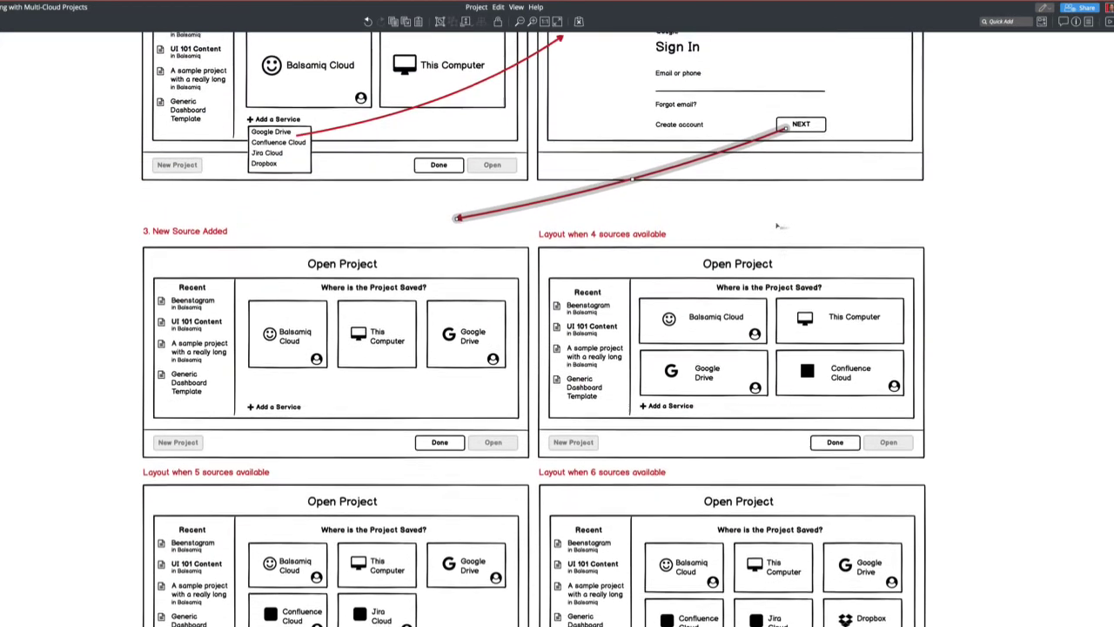
{"action": "scroll", "coordinate": [778, 225], "scroll_direction": "up", "scroll_amount": 1}
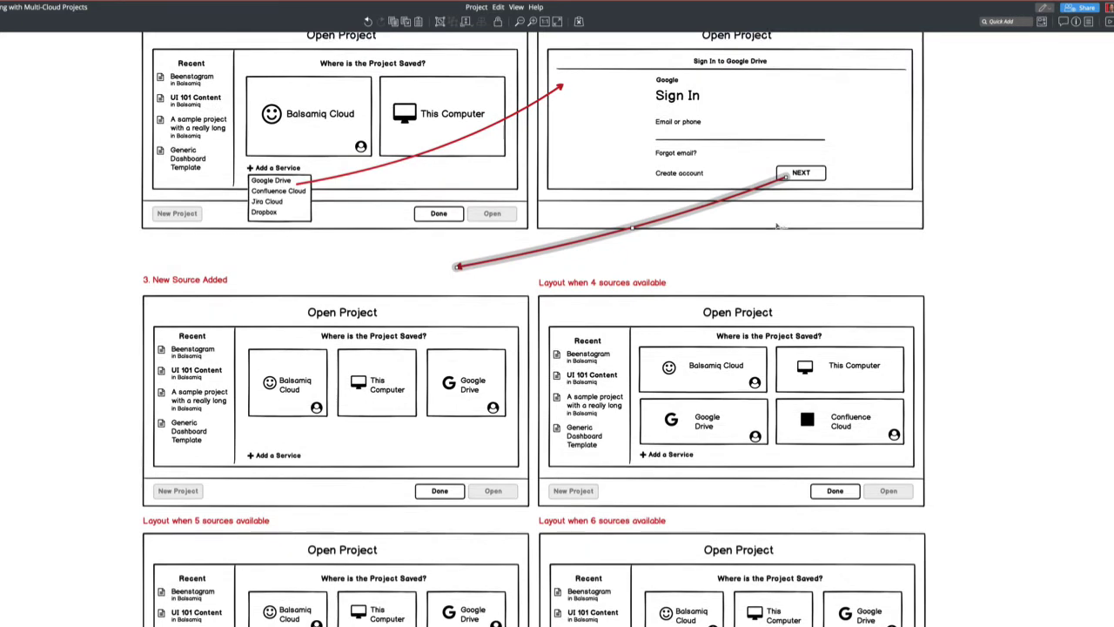
{"action": "scroll", "coordinate": [777, 226], "scroll_direction": "up", "scroll_amount": 2}
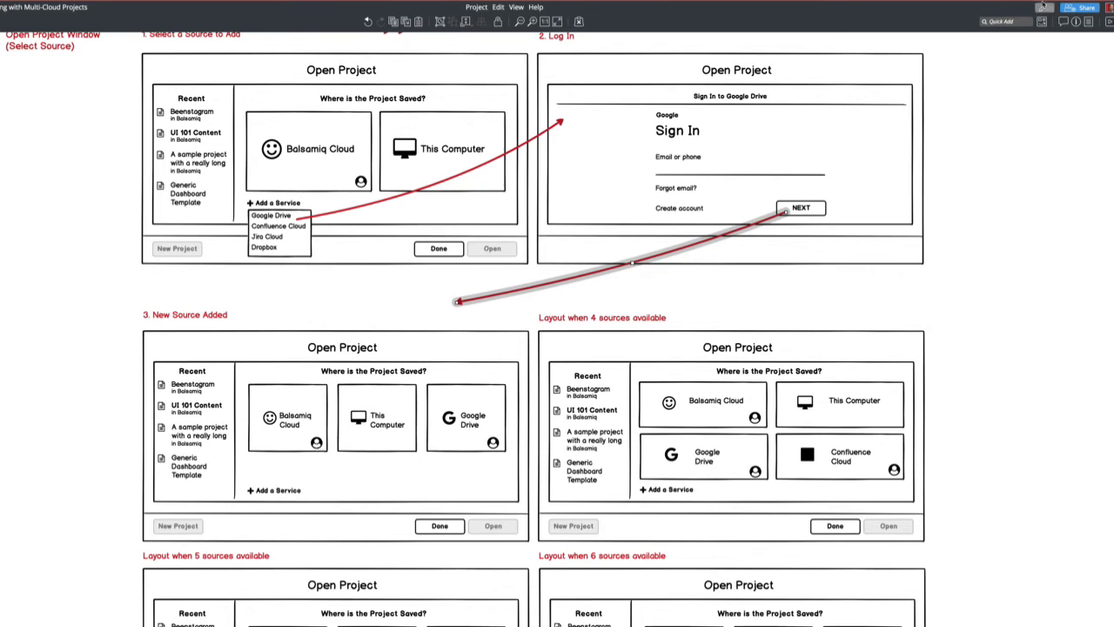
Look at the app's own account menu and compare it with the user avatar's "User Settings" and "Log Out" menu in the earlier wireframe.
{"action": "left_click", "coordinate": [1109, 8]}
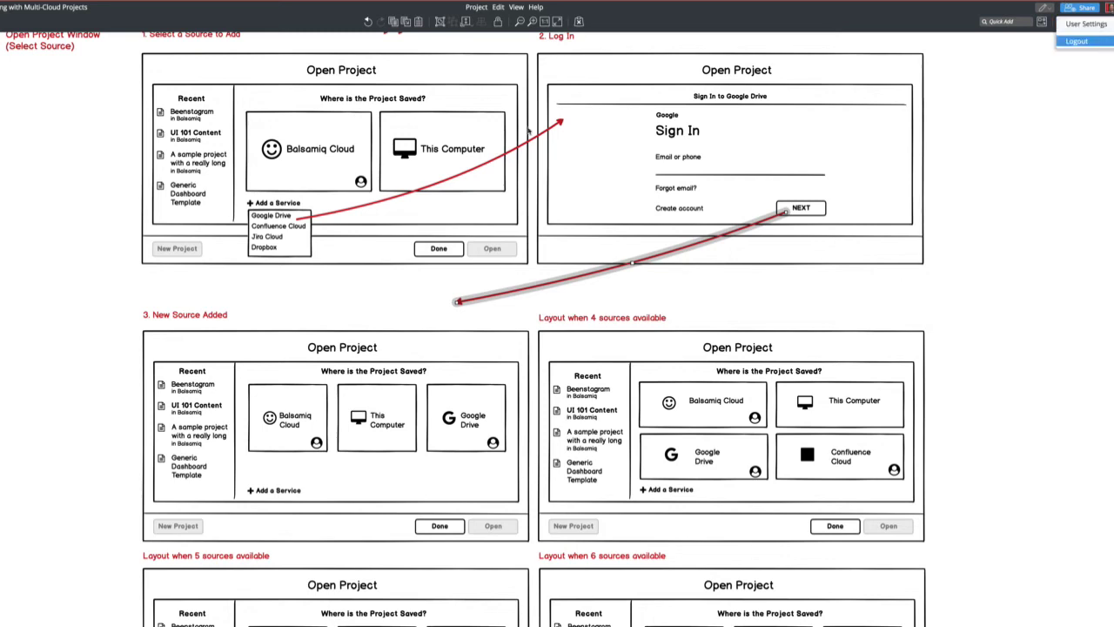
{"action": "left_click", "coordinate": [85, 146]}
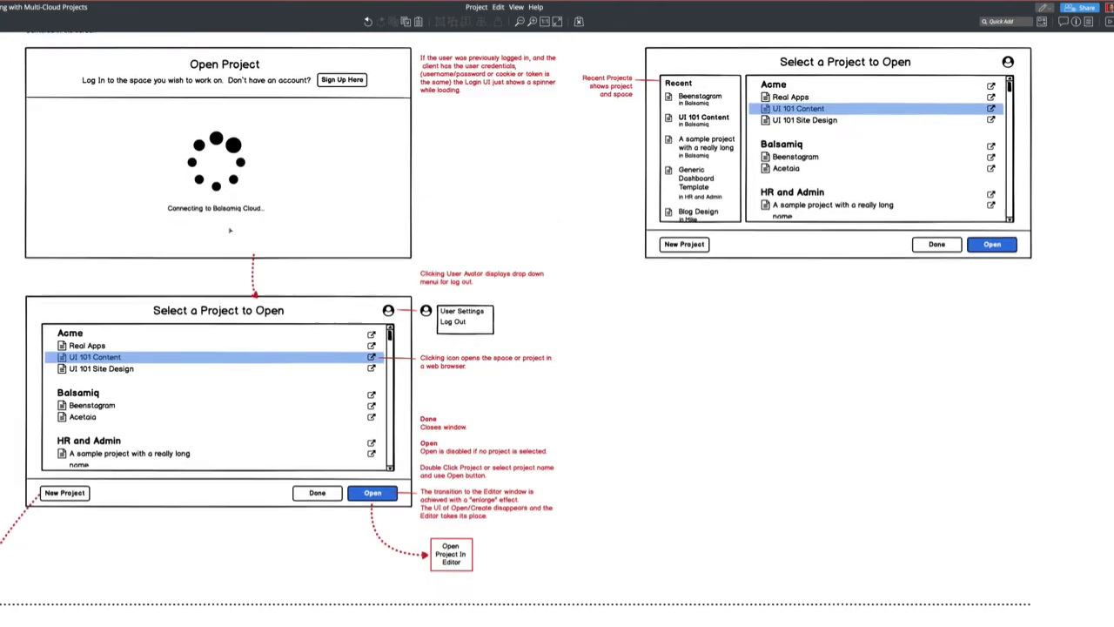
{"action": "scroll", "coordinate": [230, 230], "scroll_direction": "down", "scroll_amount": 1}
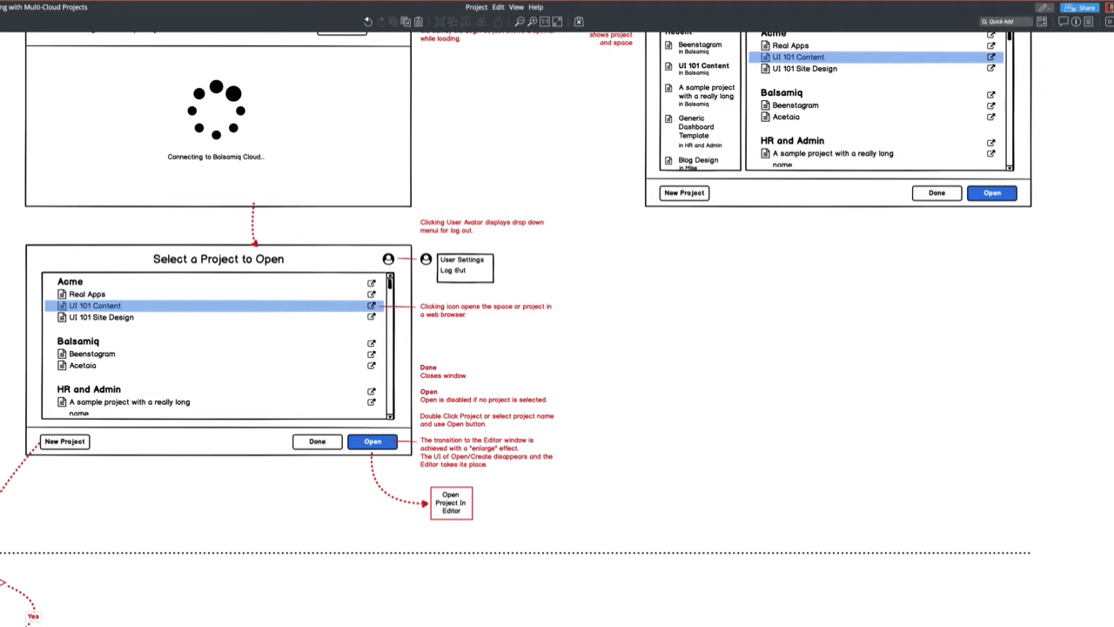
Copy the user avatar with its "User Settings" and "Log Out" menu from the earlier wireframe and paste it beside the 4-source layout.
{"action": "left_click_drag", "start_coordinate": [515, 294], "coordinate": [397, 248]}
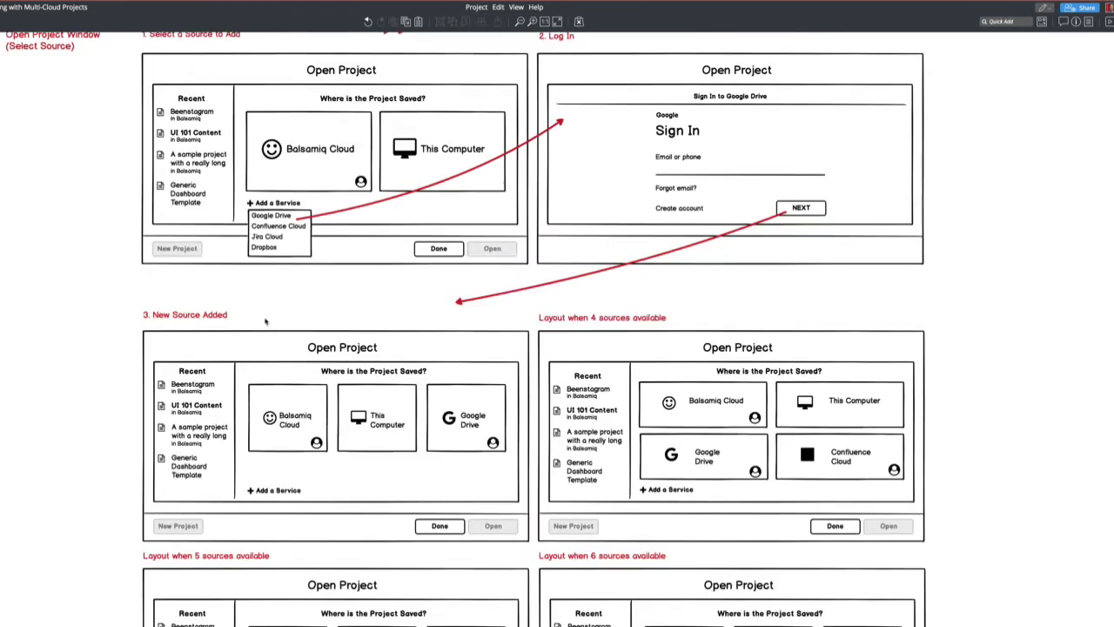
{"action": "scroll", "coordinate": [266, 322], "scroll_direction": "down", "scroll_amount": 3}
{"action": "scroll", "coordinate": [285, 312], "scroll_direction": "up", "scroll_amount": 5}
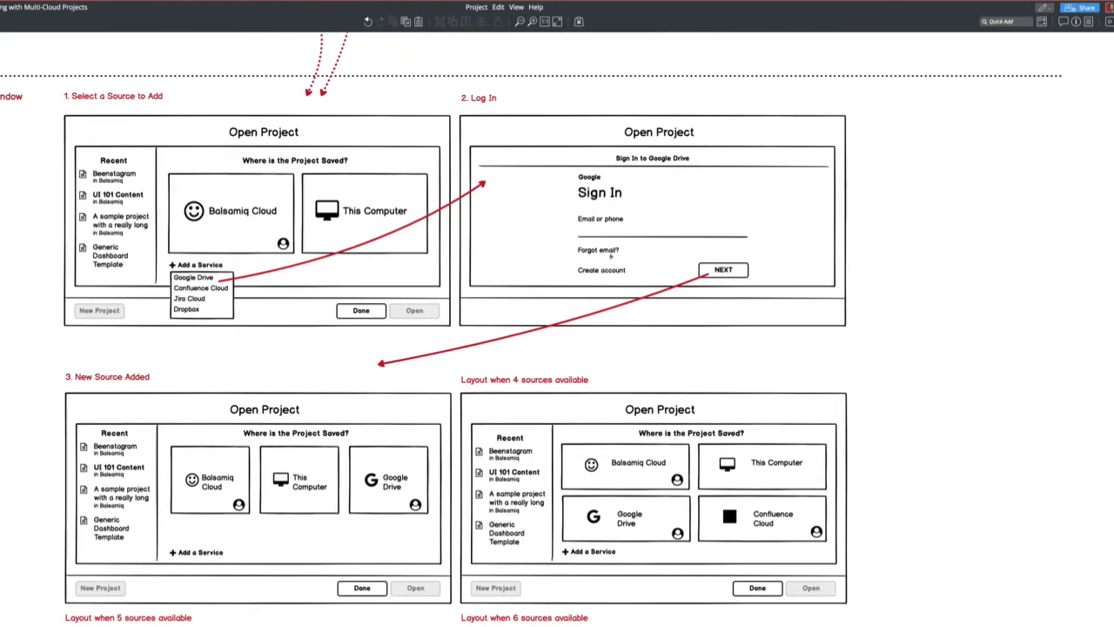
{"action": "scroll", "coordinate": [610, 253], "scroll_direction": "down", "scroll_amount": 4}
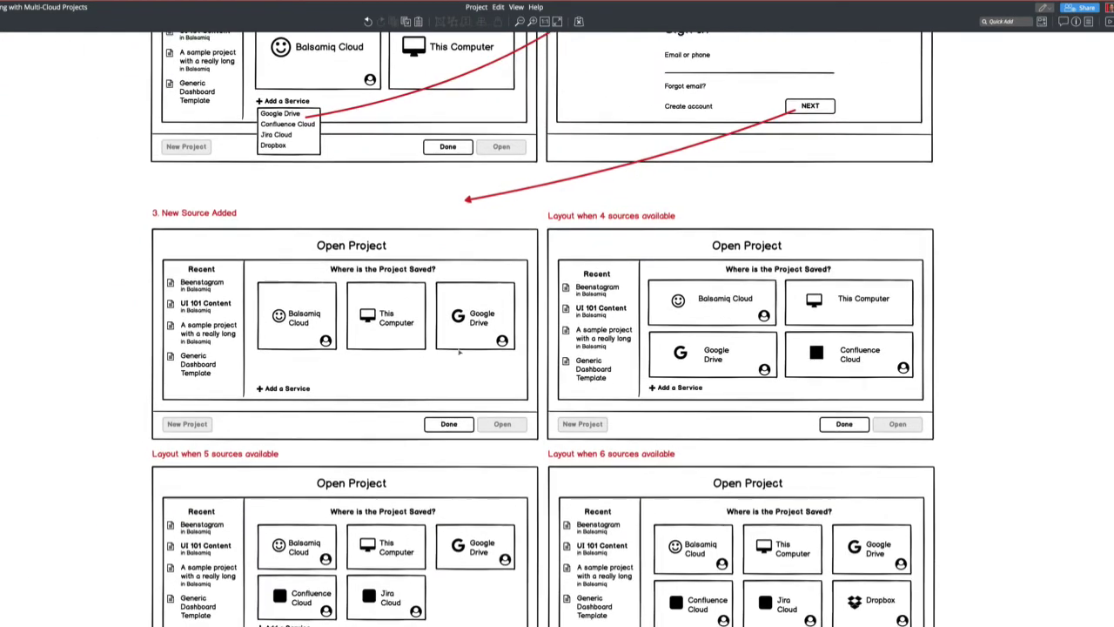
{"action": "key", "text": "super+v"}
{"action": "left_click_drag", "start_coordinate": [1038, 223], "coordinate": [1014, 376]}
Caption the pasted menu "Log Out From User Menu" with "User may click their avatar from the source button to log out and remove a service".
{"action": "key", "text": "super+minus"}
{"action": "scroll", "coordinate": [1013, 375], "scroll_direction": "right", "scroll_amount": 5}
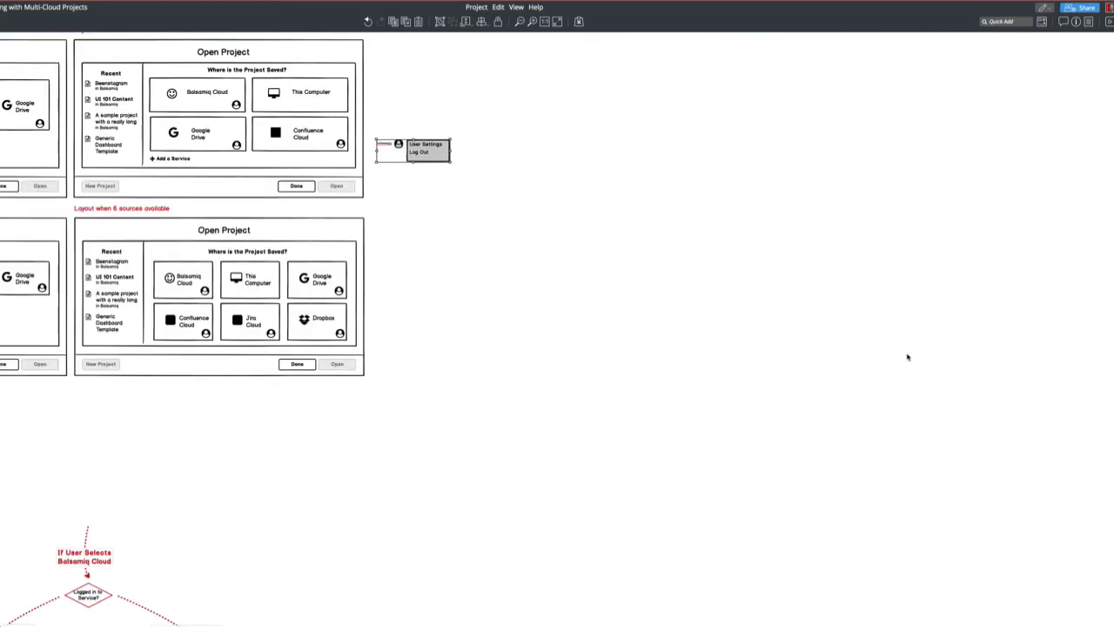
{"action": "scroll", "coordinate": [758, 286], "scroll_direction": "up", "scroll_amount": 8}
{"action": "scroll", "coordinate": [757, 288], "scroll_direction": "left", "scroll_amount": 4}
{"action": "scroll", "coordinate": [725, 332], "scroll_direction": "left", "scroll_amount": 4}
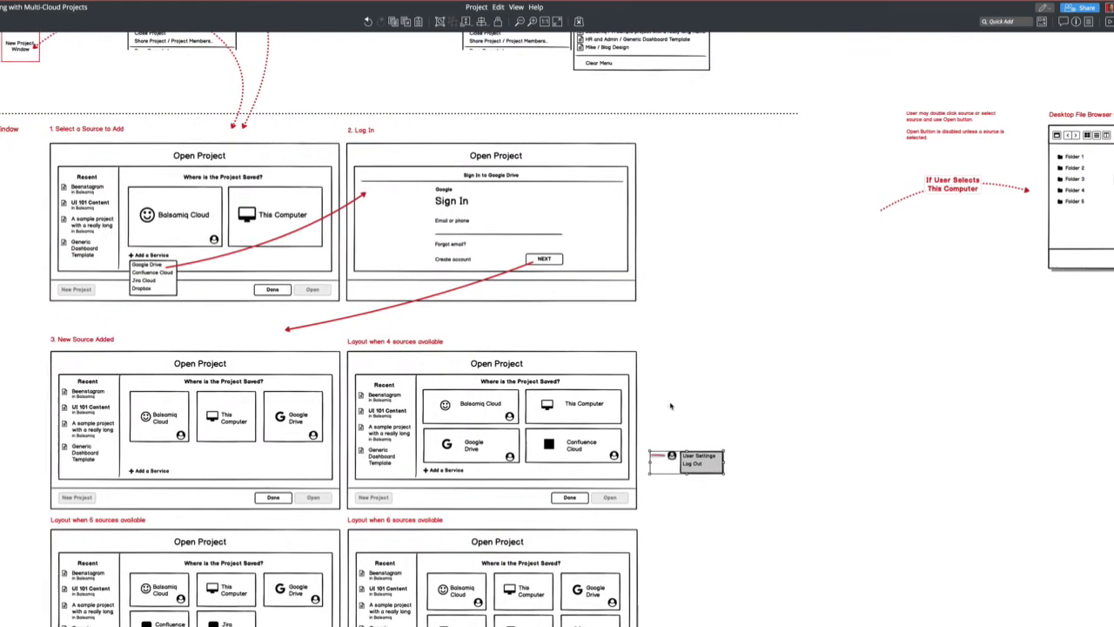
{"action": "left_click_drag", "start_coordinate": [719, 462], "coordinate": [733, 223]}
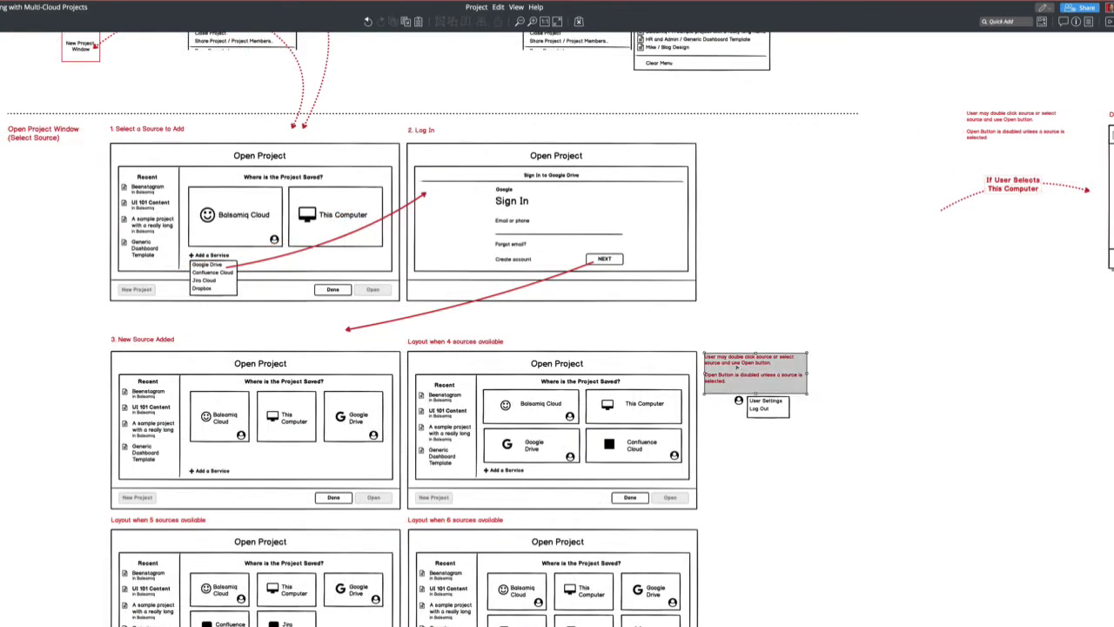
{"action": "double_click", "coordinate": [735, 363]}
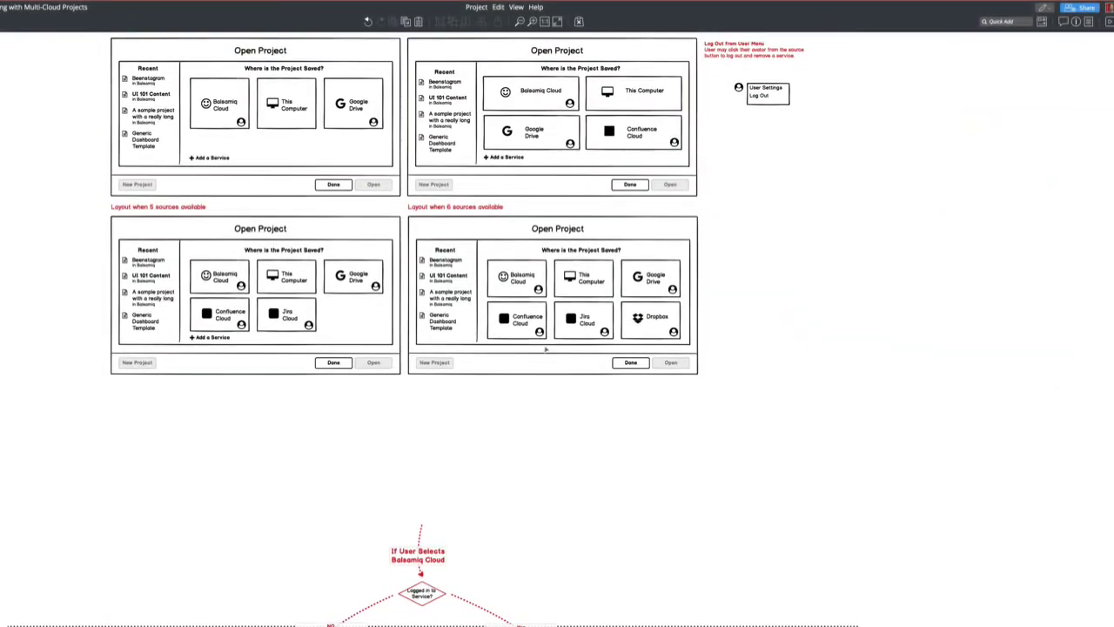
Change the branch label below the 5- and 6-source layouts to "If User Selects A SaaS Source".
{"action": "scroll", "coordinate": [553, 438], "scroll_direction": "down", "scroll_amount": 2}
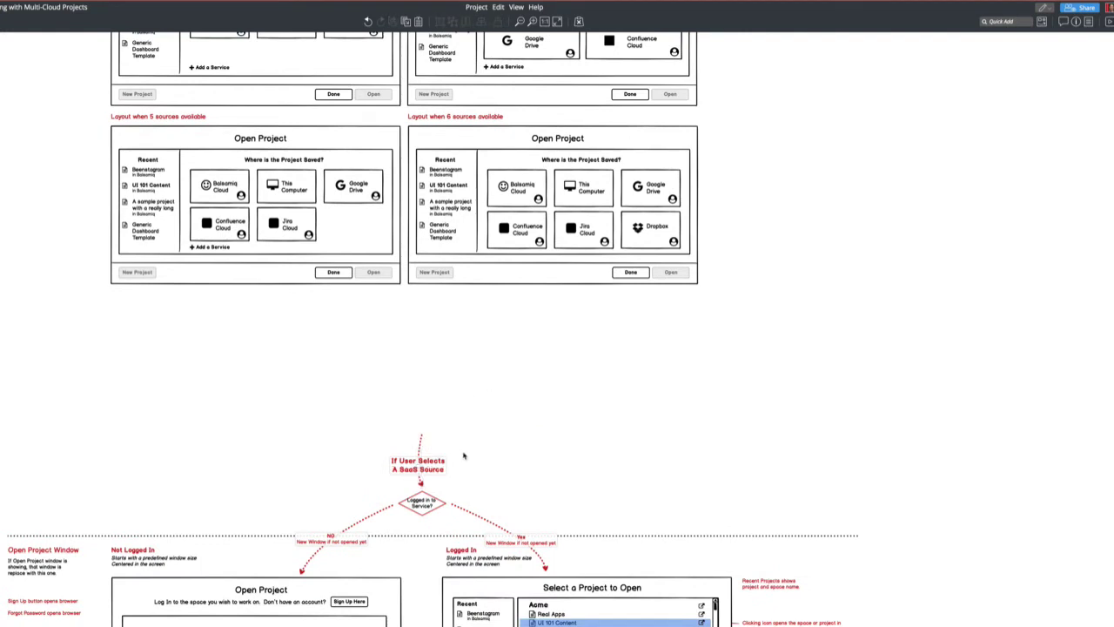
{"action": "scroll", "coordinate": [464, 456], "scroll_direction": "down", "scroll_amount": 3}
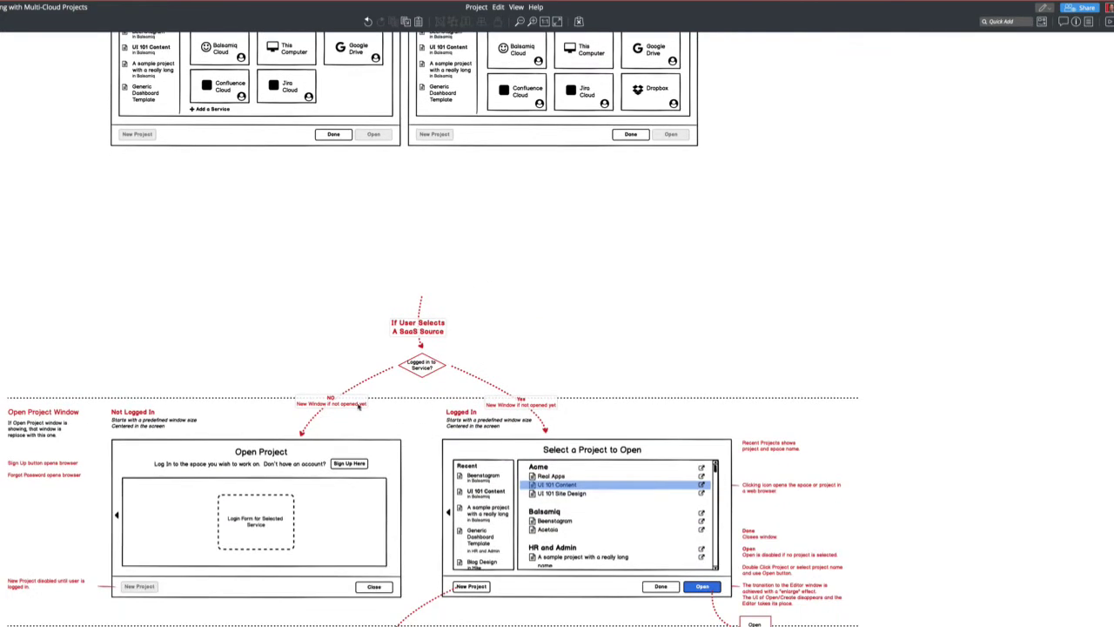
{"action": "scroll", "coordinate": [302, 520], "scroll_direction": "down", "scroll_amount": 2}
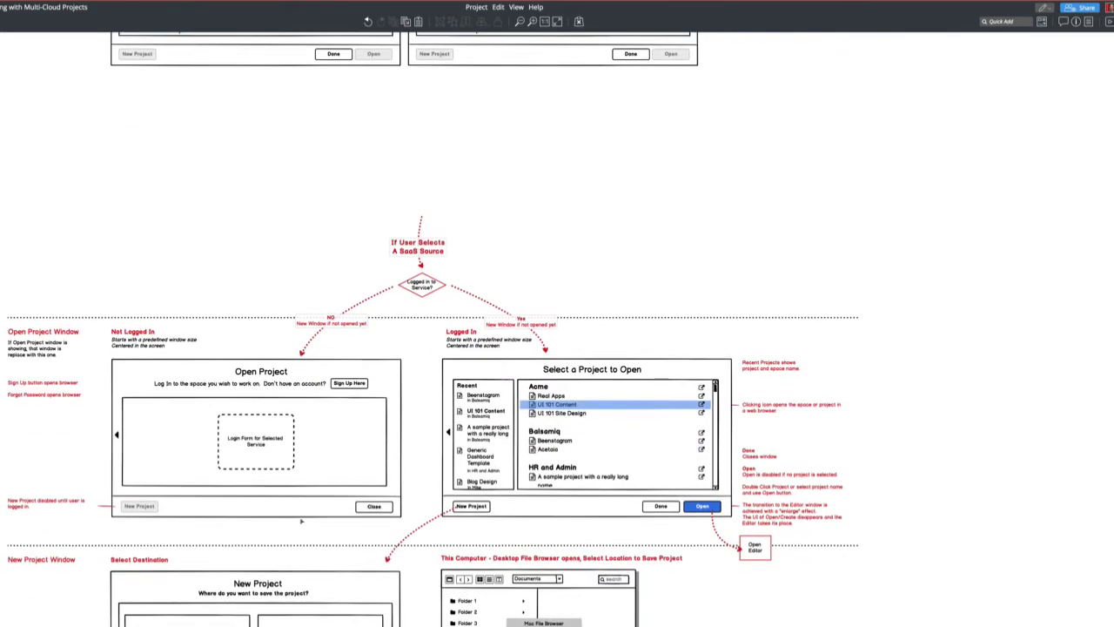
Compare the source layouts with the logged-in, not-logged-in and New Project windows further down the flow.
{"action": "scroll", "coordinate": [441, 331], "scroll_direction": "down", "scroll_amount": 12}
{"action": "scroll", "coordinate": [286, 345], "scroll_direction": "down", "scroll_amount": 10}
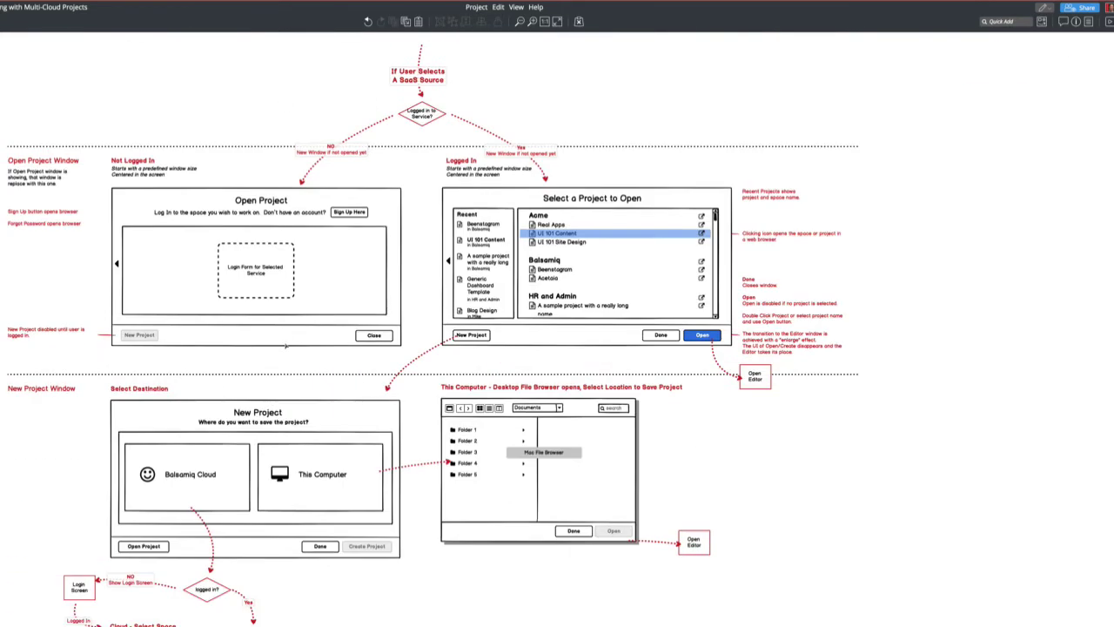
{"action": "scroll", "coordinate": [560, 205], "scroll_direction": "up", "scroll_amount": 10}
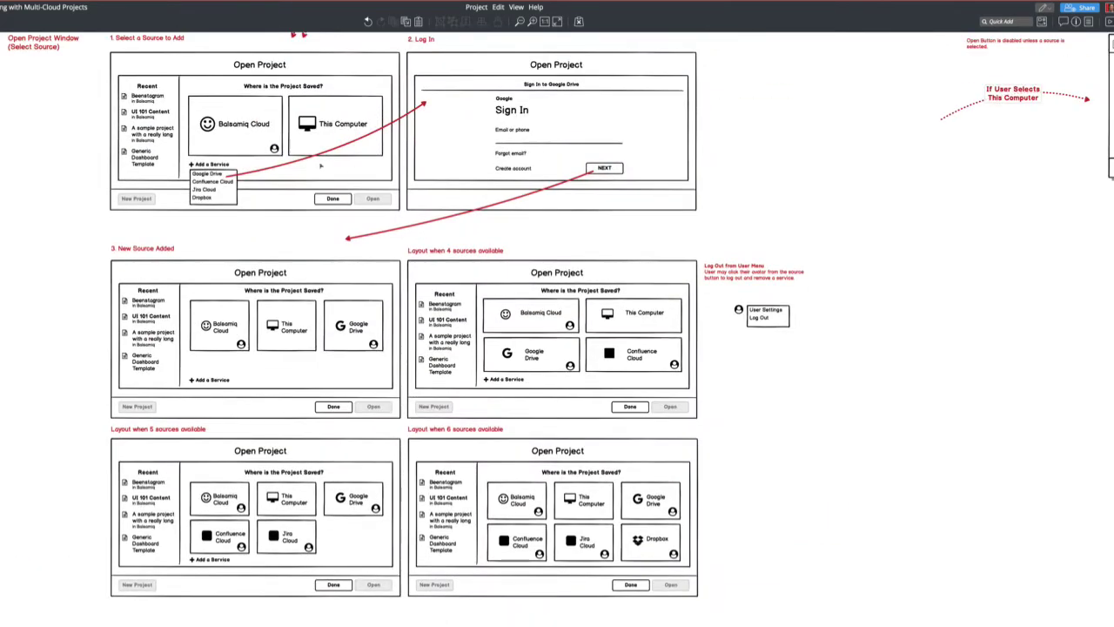
{"action": "scroll", "coordinate": [429, 440], "scroll_direction": "down", "scroll_amount": 10}
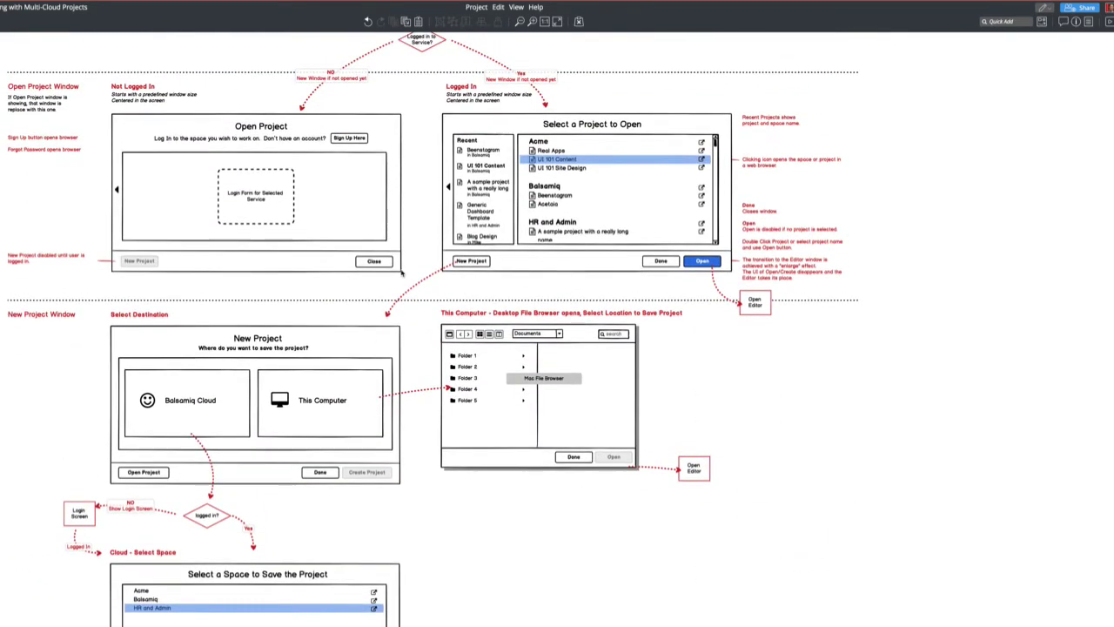
Move the whole SaaS source branch, with its Open Project and New Project sections, up close beneath the source layouts.
{"action": "scroll", "coordinate": [405, 280], "scroll_direction": "up", "scroll_amount": 5}
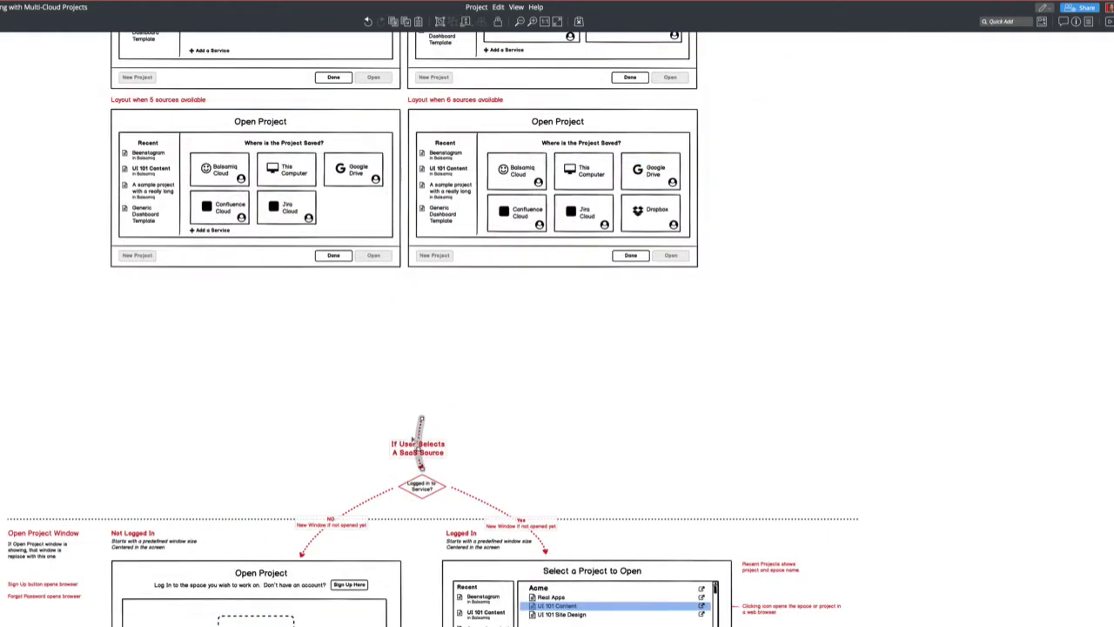
{"action": "scroll", "coordinate": [412, 439], "scroll_direction": "down", "scroll_amount": 2}
{"action": "key", "text": "super+minus"}
{"action": "key", "text": "super+minus"}
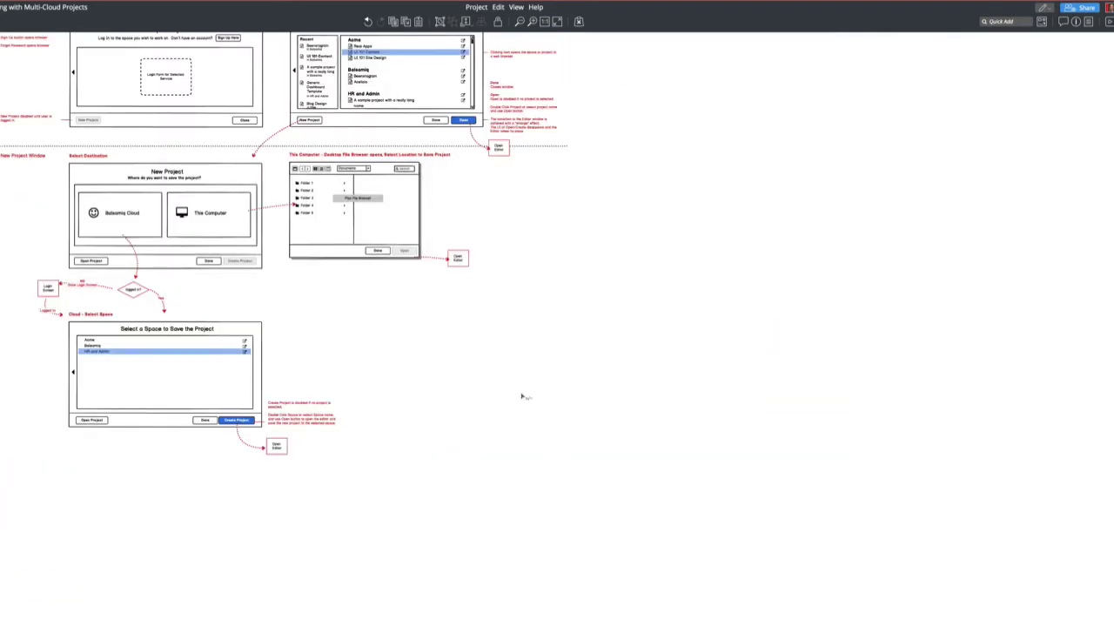
{"action": "scroll", "coordinate": [524, 396], "scroll_direction": "up", "scroll_amount": 5}
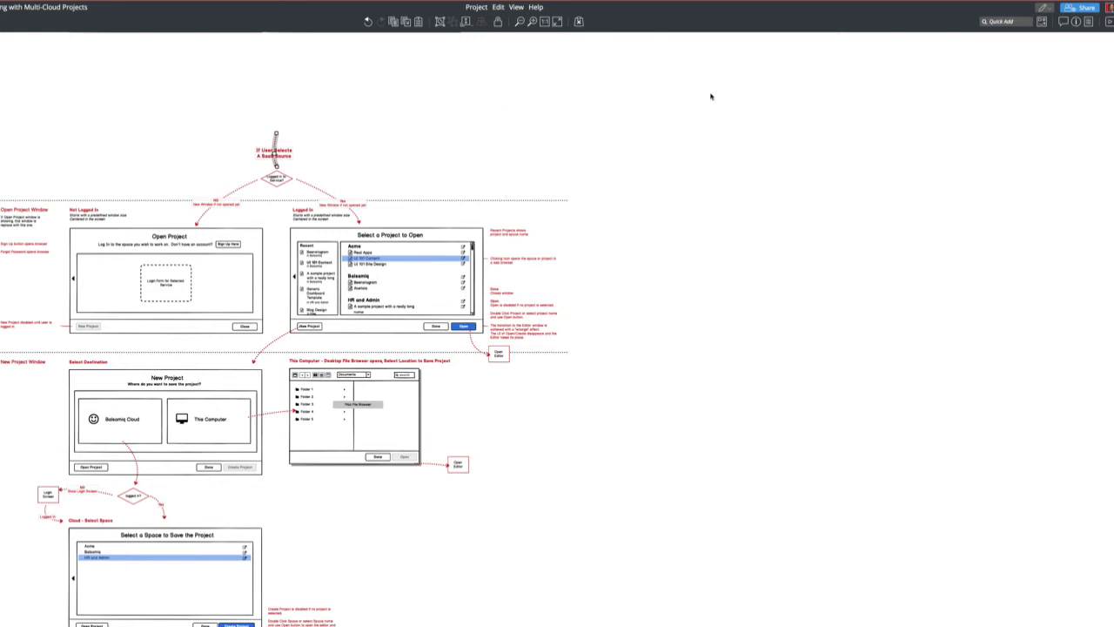
{"action": "left_click_drag", "start_coordinate": [711, 95], "coordinate": [2, 623]}
{"action": "scroll", "coordinate": [199, 159], "scroll_direction": "up", "scroll_amount": 5}
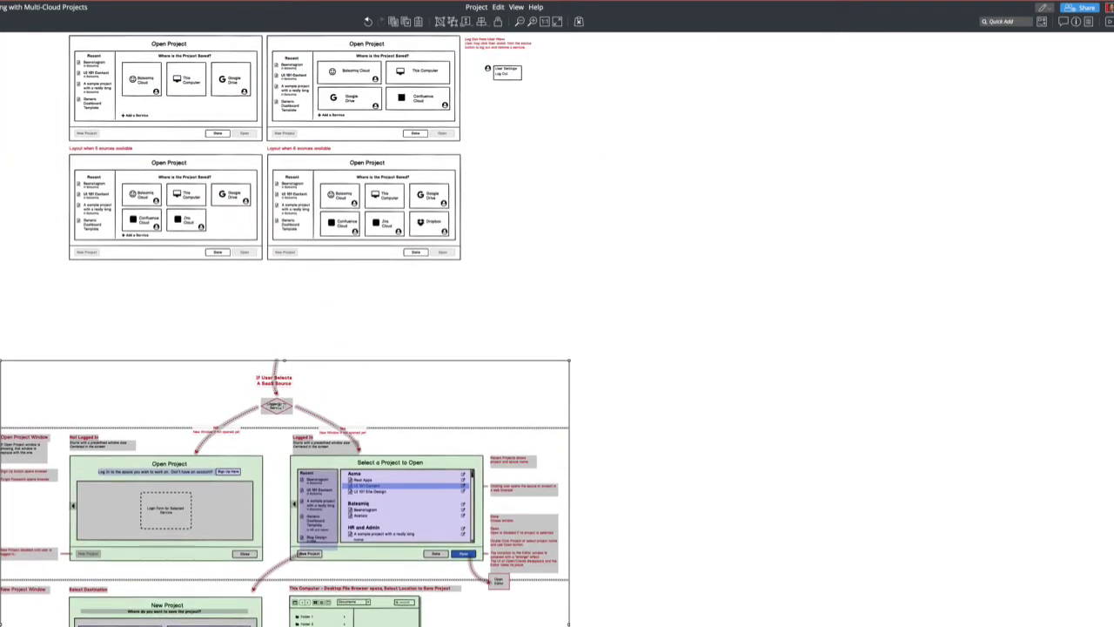
{"action": "left_click_drag", "start_coordinate": [278, 401], "coordinate": [278, 317]}
{"action": "key", "text": "Escape"}
Change the heading inside the Google Drive "Log In" window to "Sign In to use Balsamiq Projects in Google Drive".
{"action": "scroll", "coordinate": [413, 426], "scroll_direction": "down", "scroll_amount": 4}
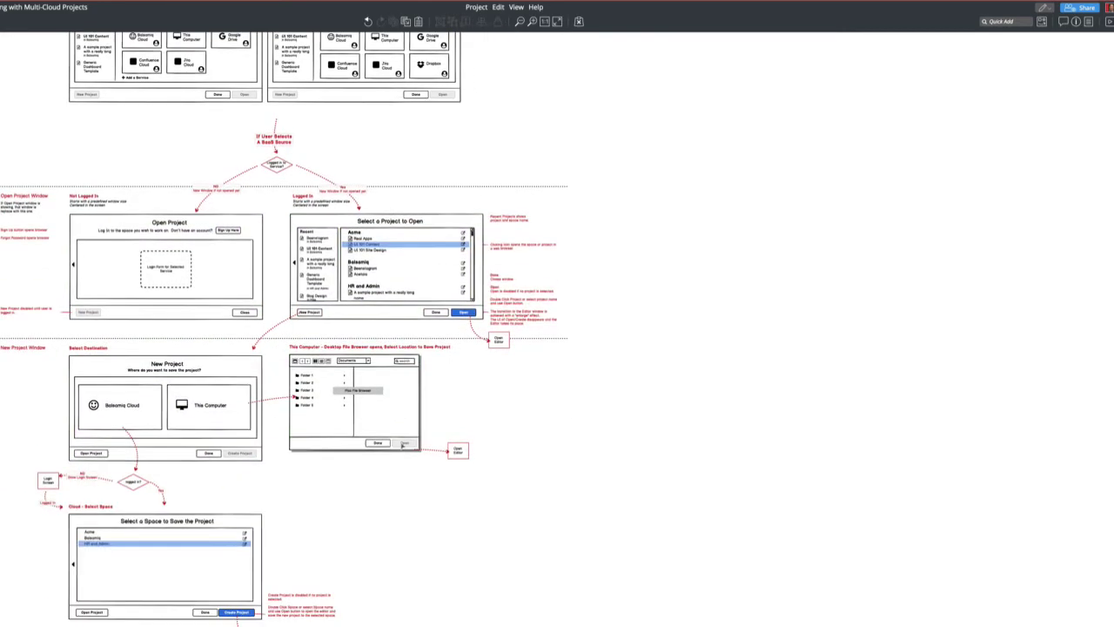
{"action": "scroll", "coordinate": [445, 223], "scroll_direction": "up", "scroll_amount": 10}
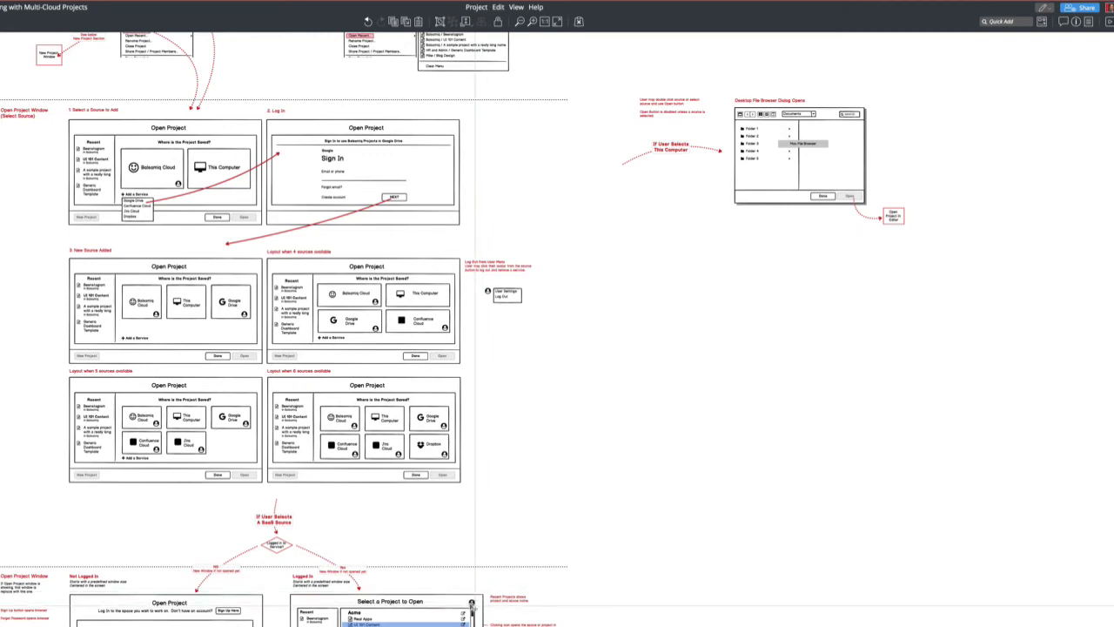
Place account avatar icons in the headers of the "Select a Project to Open", "New Project" and "Select a Space to Save the Project" windows.
{"action": "scroll", "coordinate": [471, 605], "scroll_direction": "down", "scroll_amount": 10}
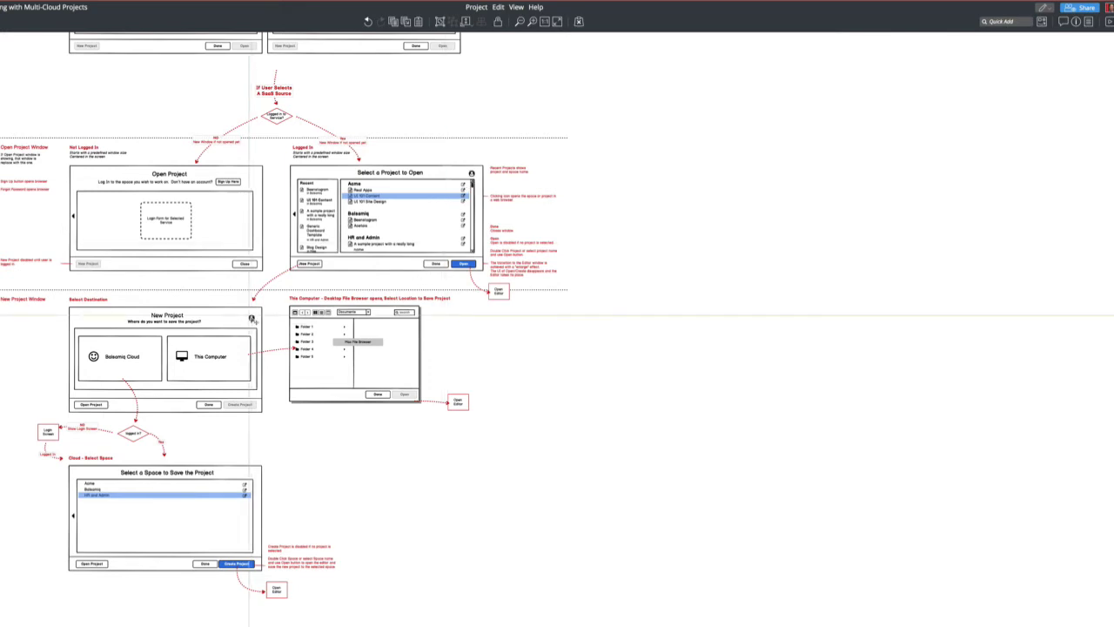
{"action": "scroll", "coordinate": [252, 319], "scroll_direction": "down", "scroll_amount": 3}
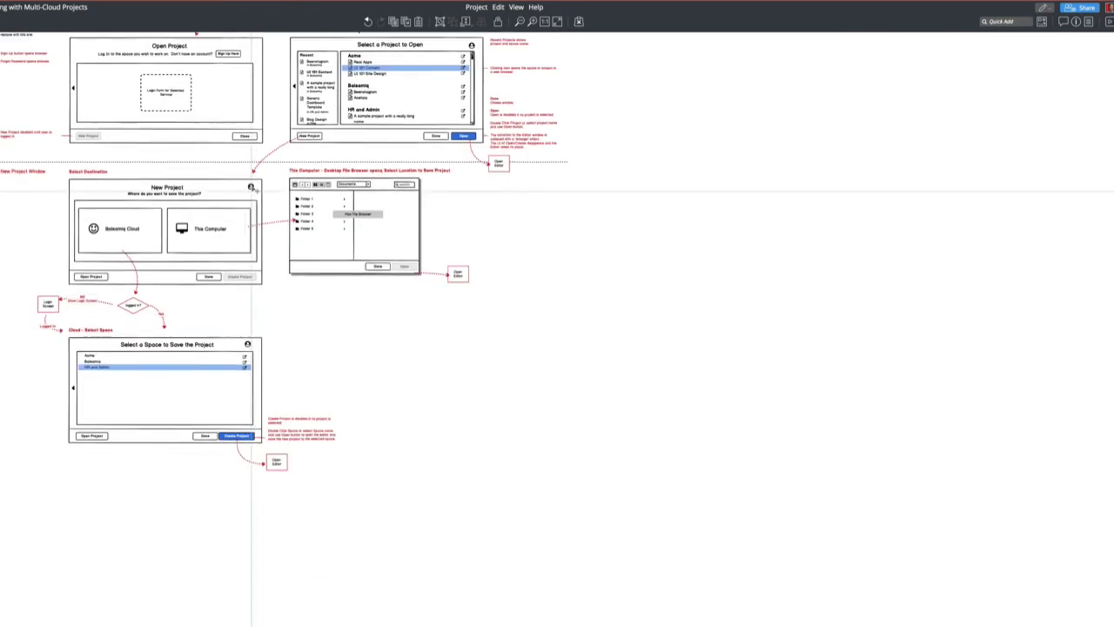
{"action": "scroll", "coordinate": [242, 264], "scroll_direction": "up", "scroll_amount": 6}
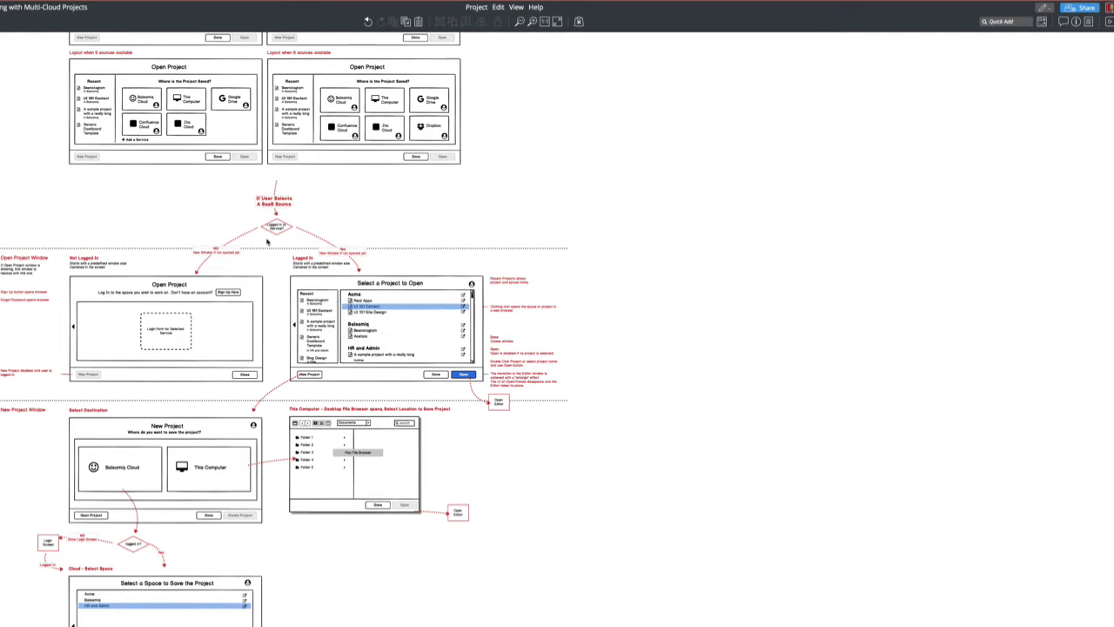
Review the flow from the source layouts through the SaaS login branch to the New Project and "Select a Space" windows.
{"action": "scroll", "coordinate": [246, 256], "scroll_direction": "up", "scroll_amount": 5}
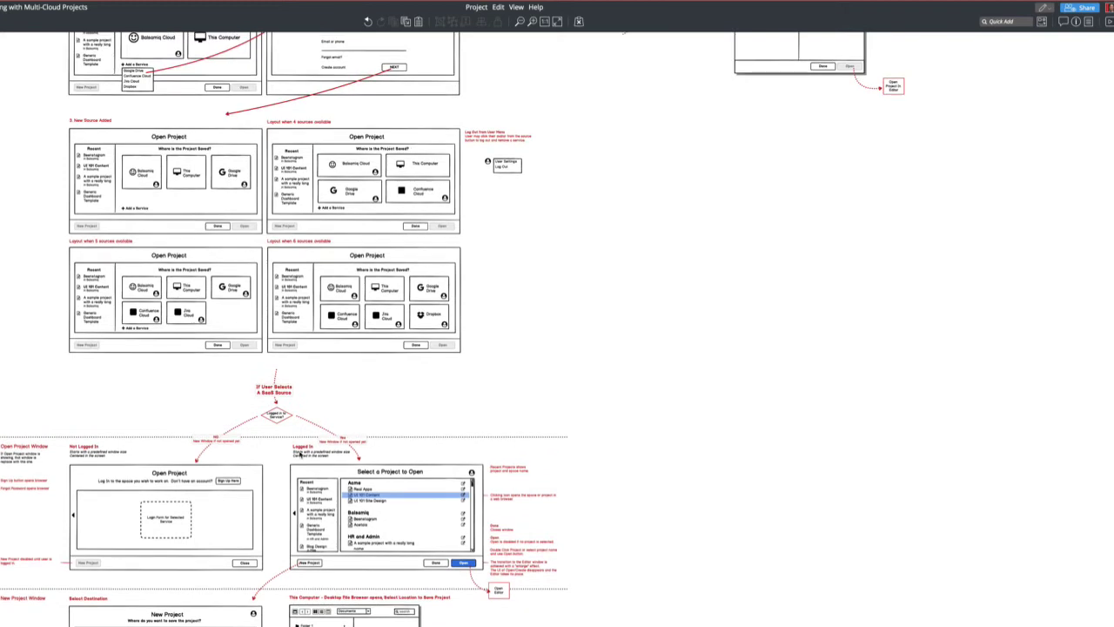
{"action": "scroll", "coordinate": [298, 452], "scroll_direction": "down", "scroll_amount": 4}
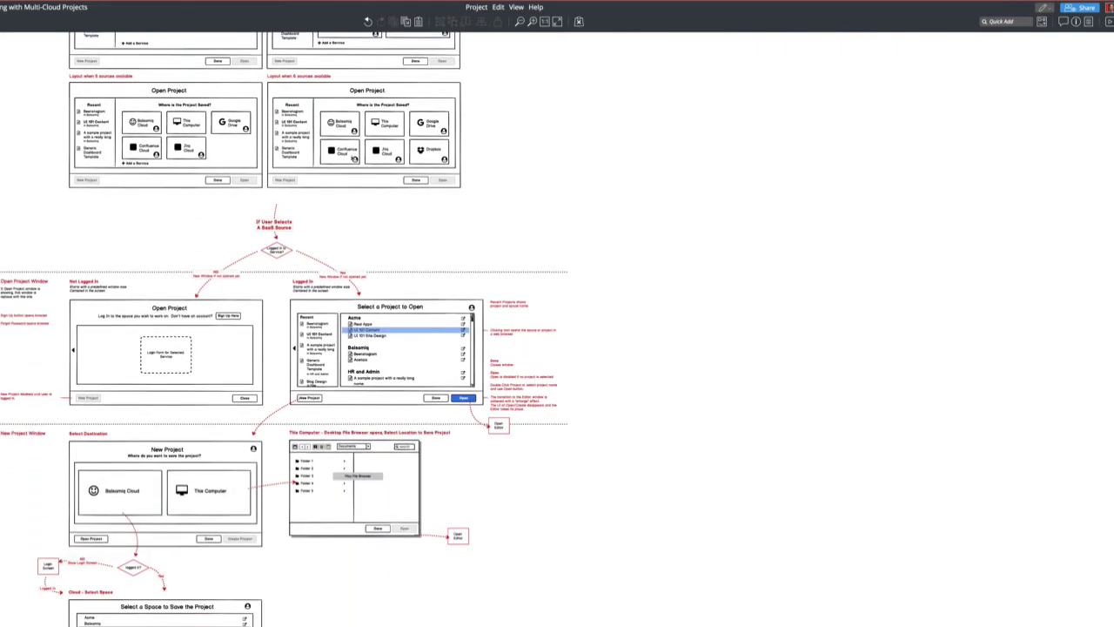
{"action": "scroll", "coordinate": [306, 261], "scroll_direction": "up", "scroll_amount": 5}
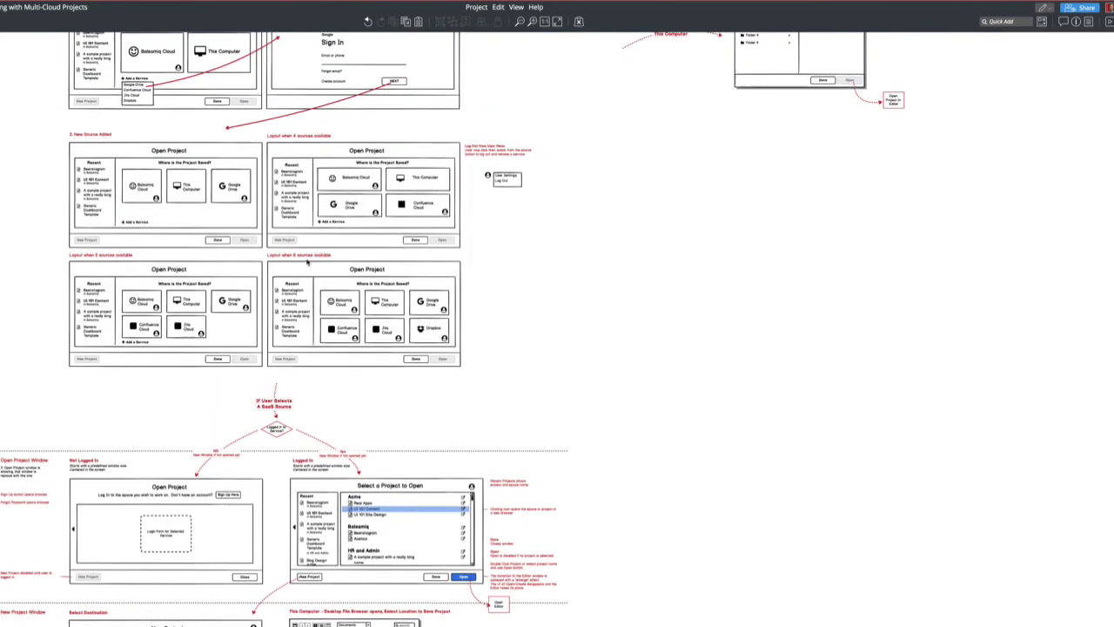
{"action": "scroll", "coordinate": [307, 261], "scroll_direction": "down", "scroll_amount": 4}
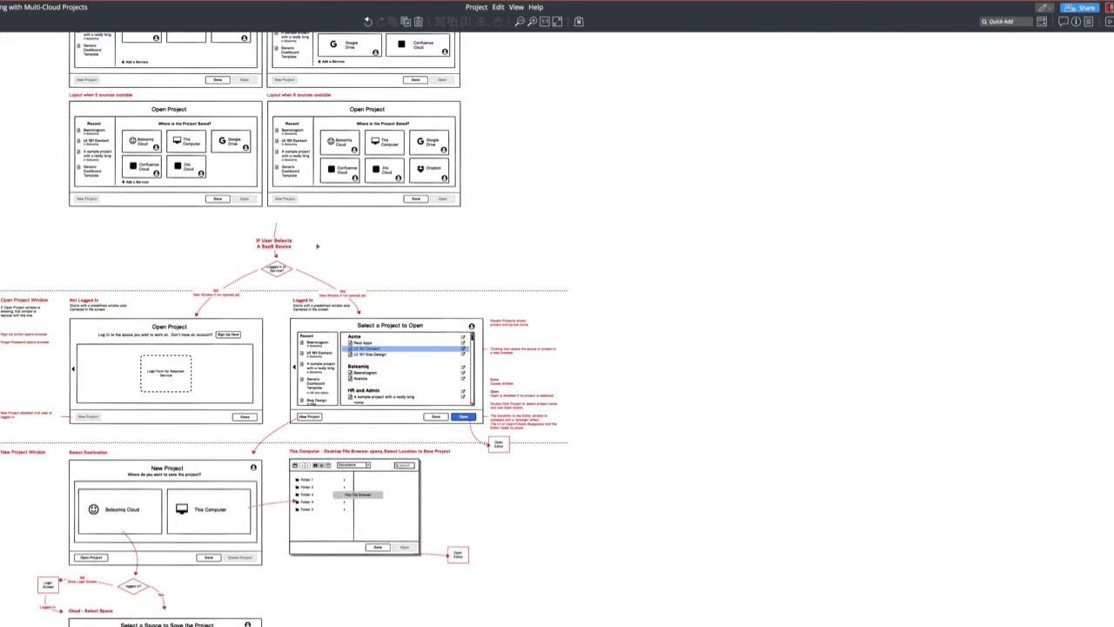
{"action": "scroll", "coordinate": [167, 379], "scroll_direction": "down", "scroll_amount": 3}
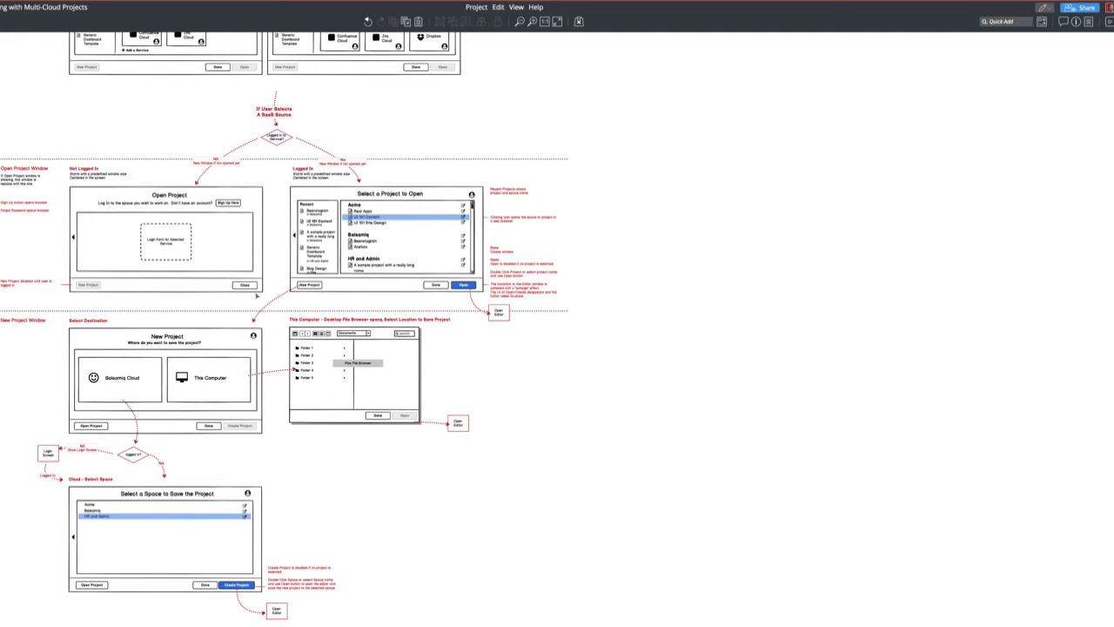
{"action": "scroll", "coordinate": [405, 235], "scroll_direction": "down", "scroll_amount": 1}
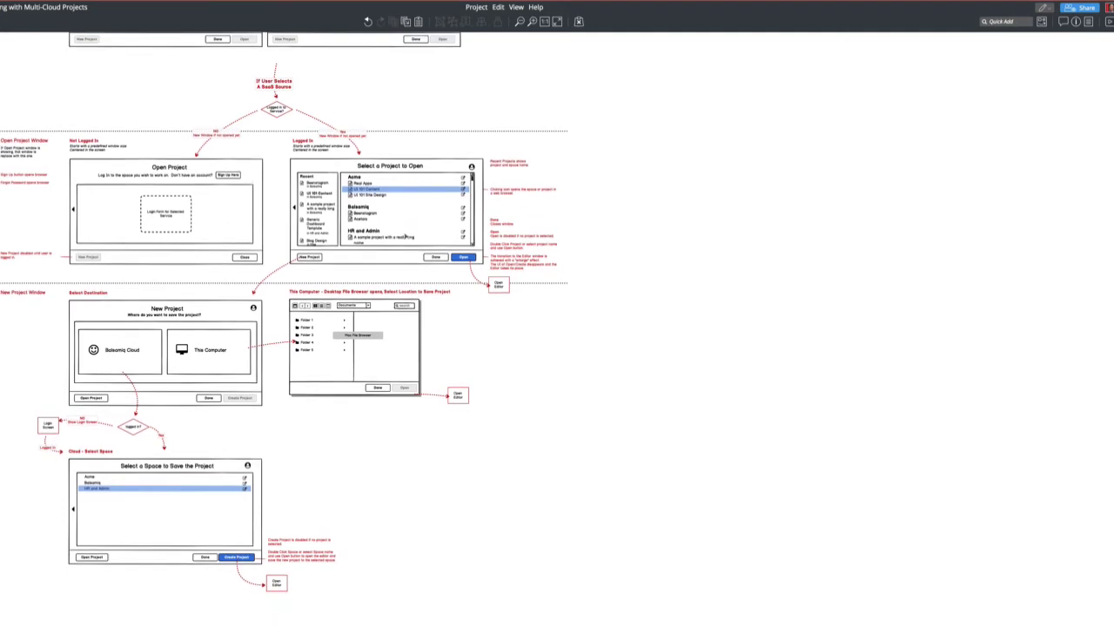
{"action": "scroll", "coordinate": [416, 168], "scroll_direction": "down", "scroll_amount": 1}
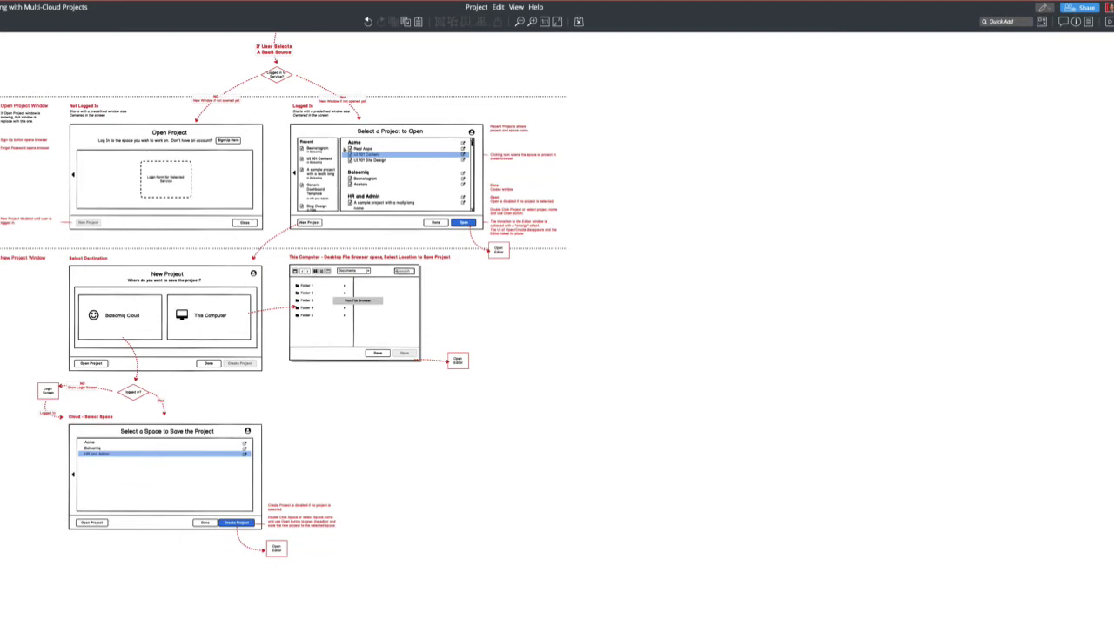
{"action": "scroll", "coordinate": [283, 329], "scroll_direction": "down", "scroll_amount": 1}
{"action": "scroll", "coordinate": [284, 329], "scroll_direction": "up", "scroll_amount": 14}
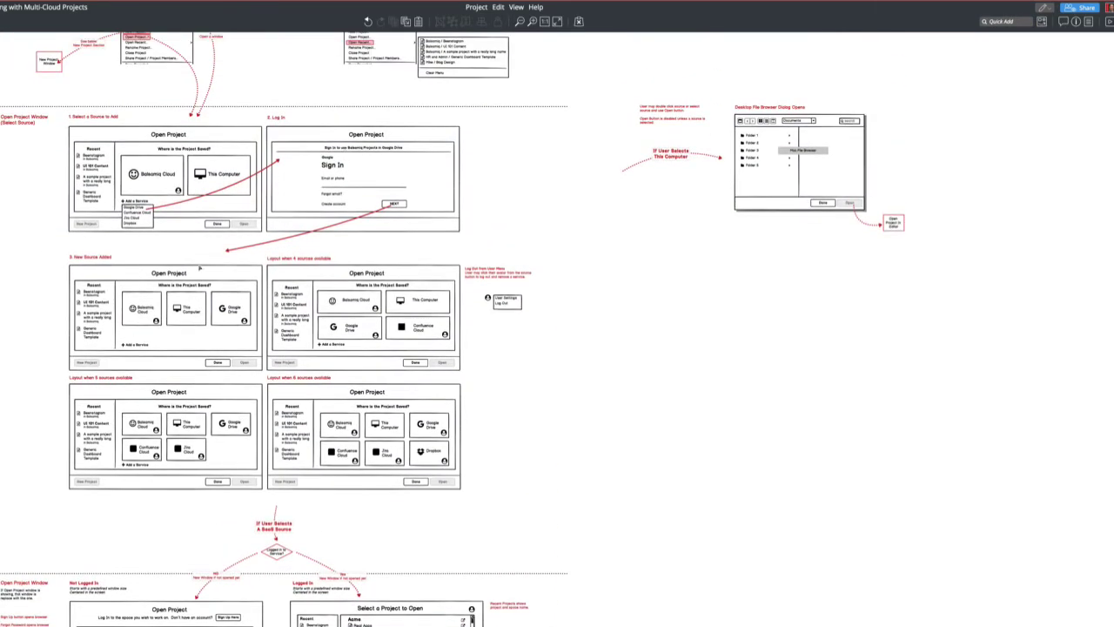
Open the Beenstagram icon's properties inside the grouped Recent list of the "Select a Source to Add" window.
{"action": "scroll", "coordinate": [185, 286], "scroll_direction": "up", "scroll_amount": 5}
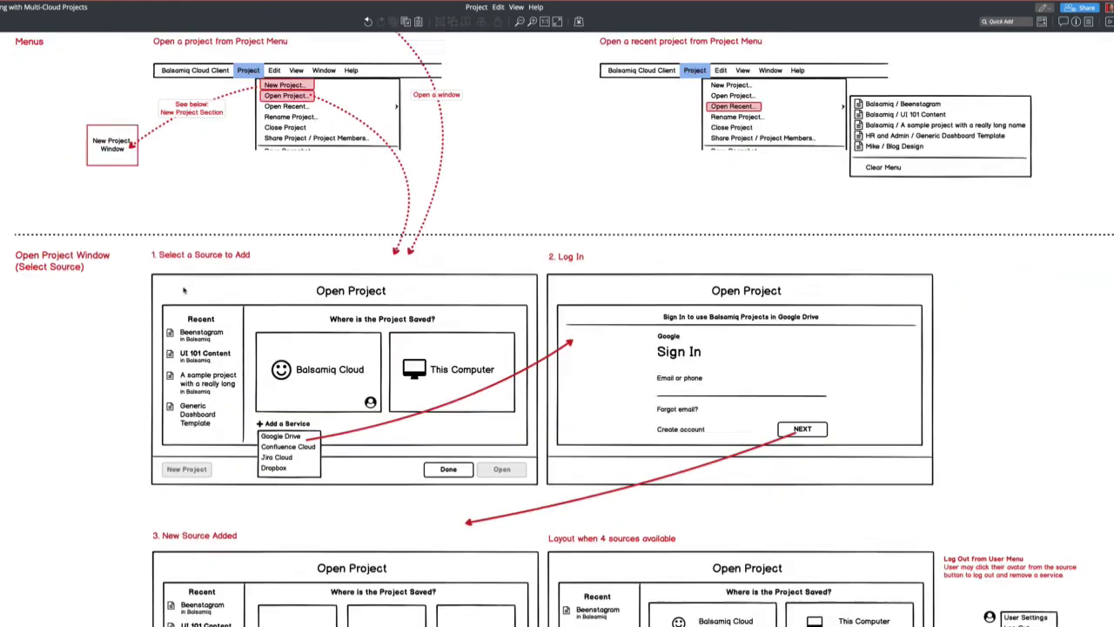
{"action": "scroll", "coordinate": [183, 291], "scroll_direction": "down", "scroll_amount": 3}
{"action": "left_click", "coordinate": [184, 291]}
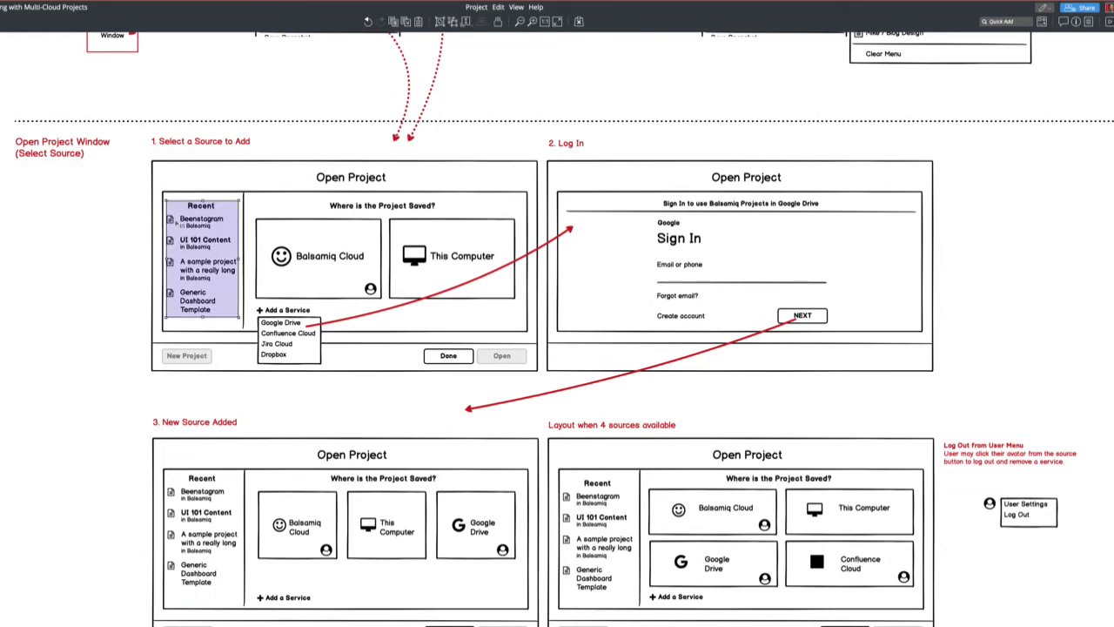
{"action": "double_click", "coordinate": [172, 219]}
{"action": "left_click", "coordinate": [172, 221]}
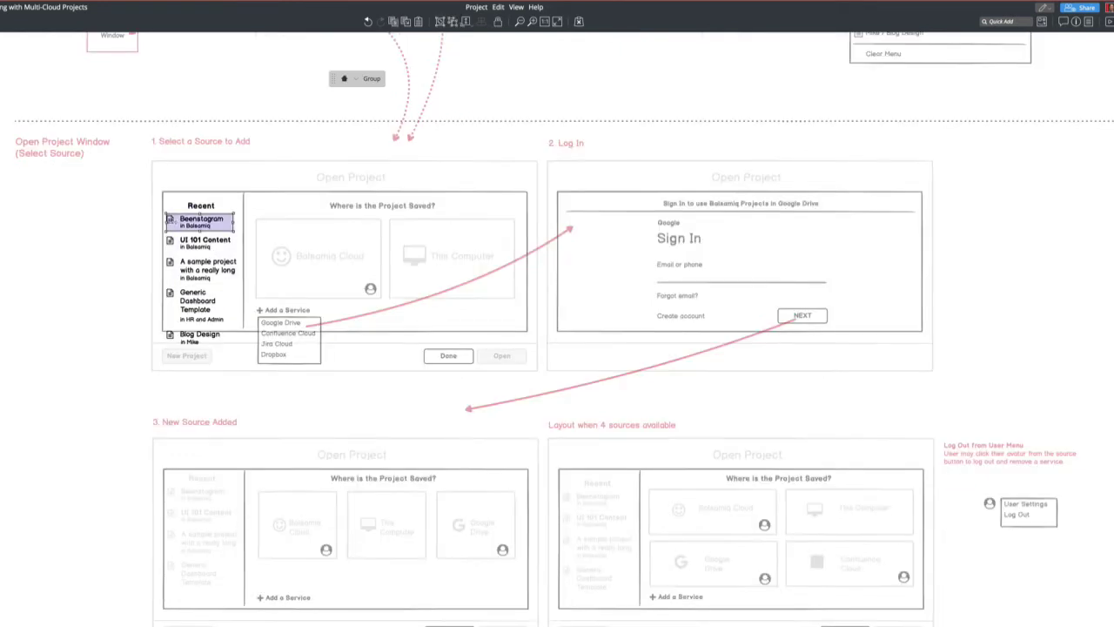
{"action": "double_click", "coordinate": [170, 218]}
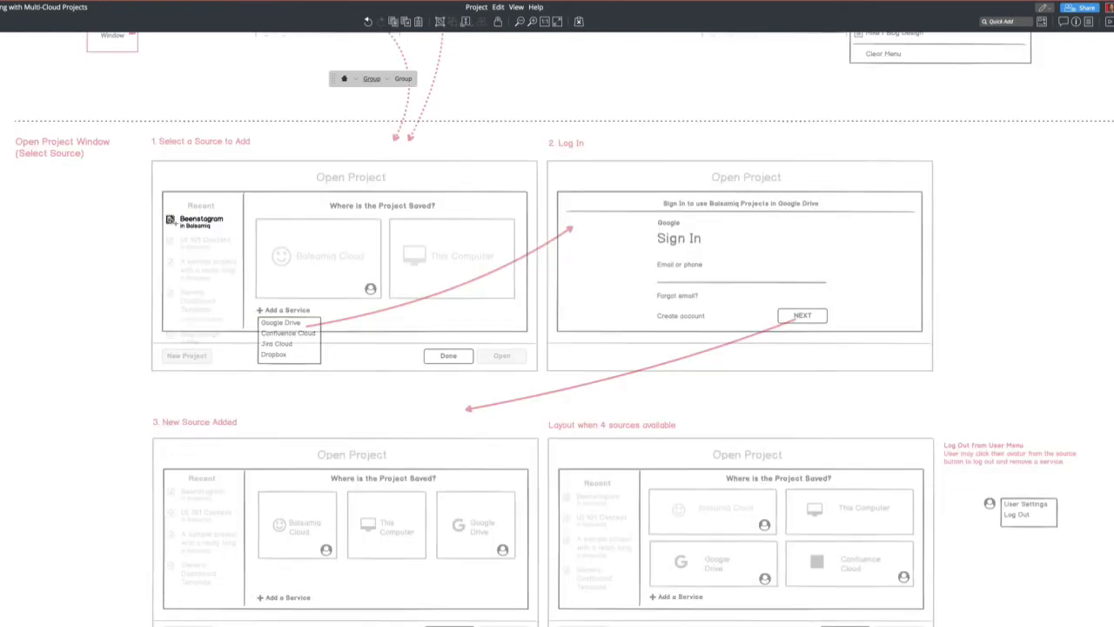
{"action": "left_click", "coordinate": [1076, 22]}
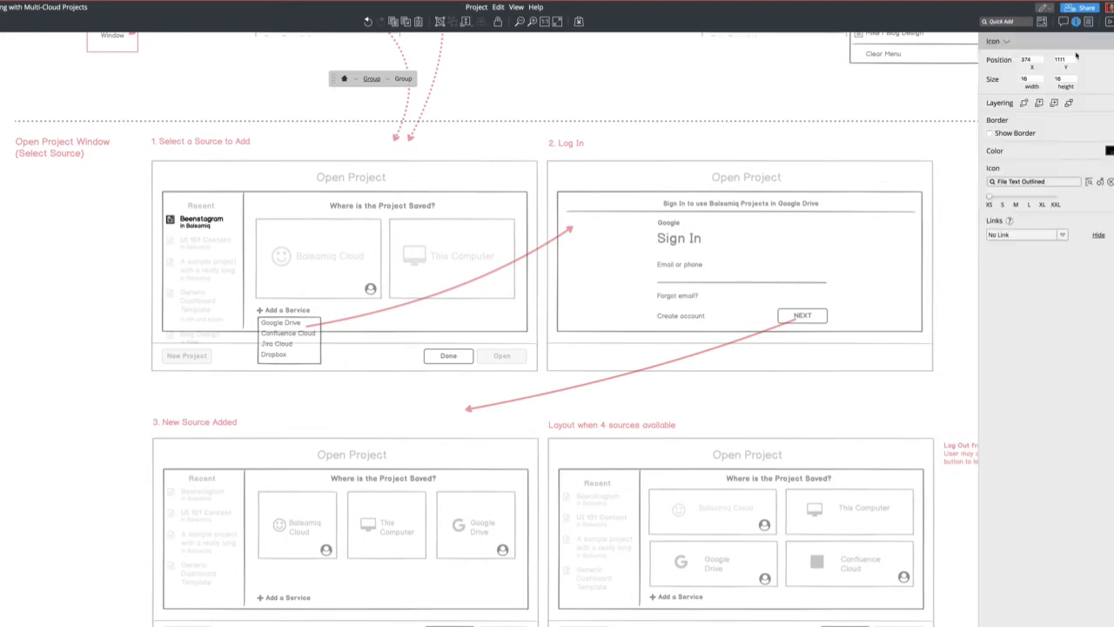
{"action": "key", "text": "ctrl+a"}
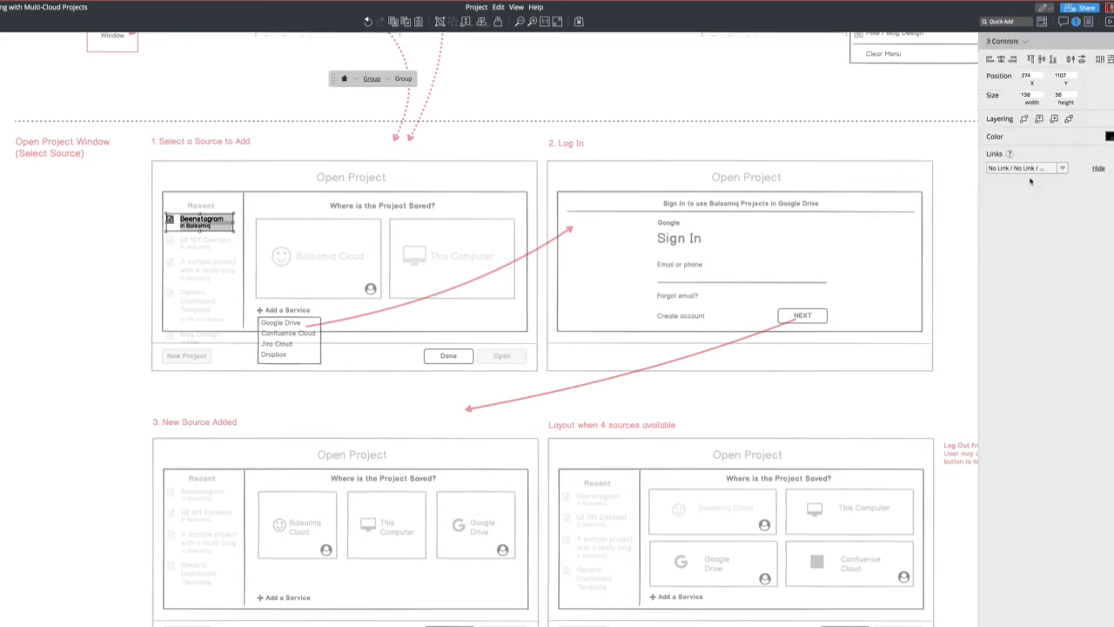
{"action": "left_click", "coordinate": [155, 231]}
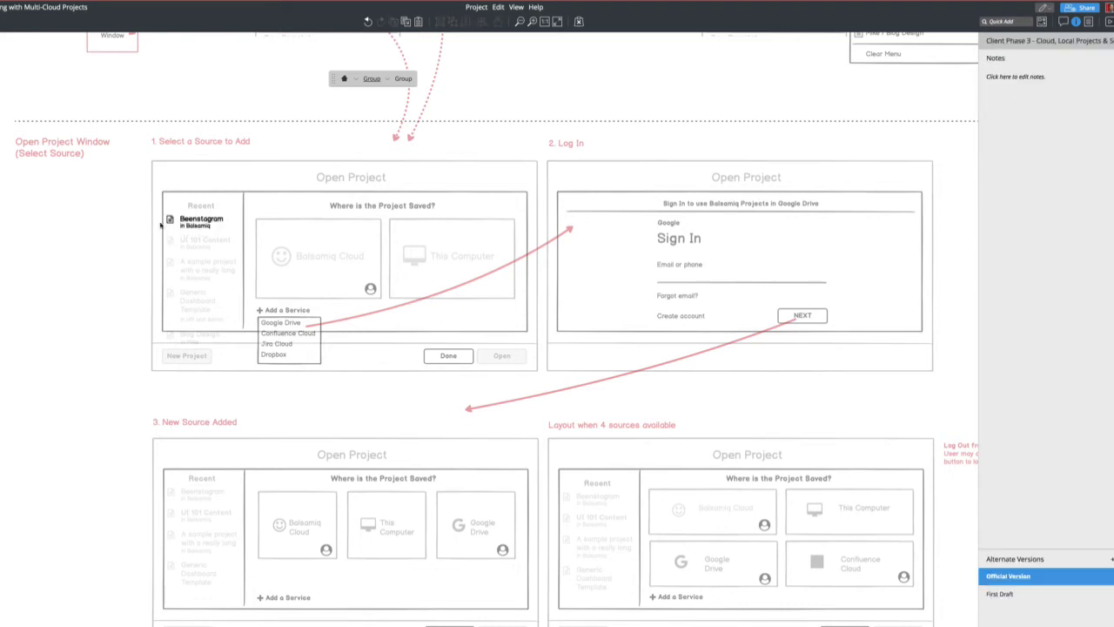
{"action": "left_click", "coordinate": [169, 220]}
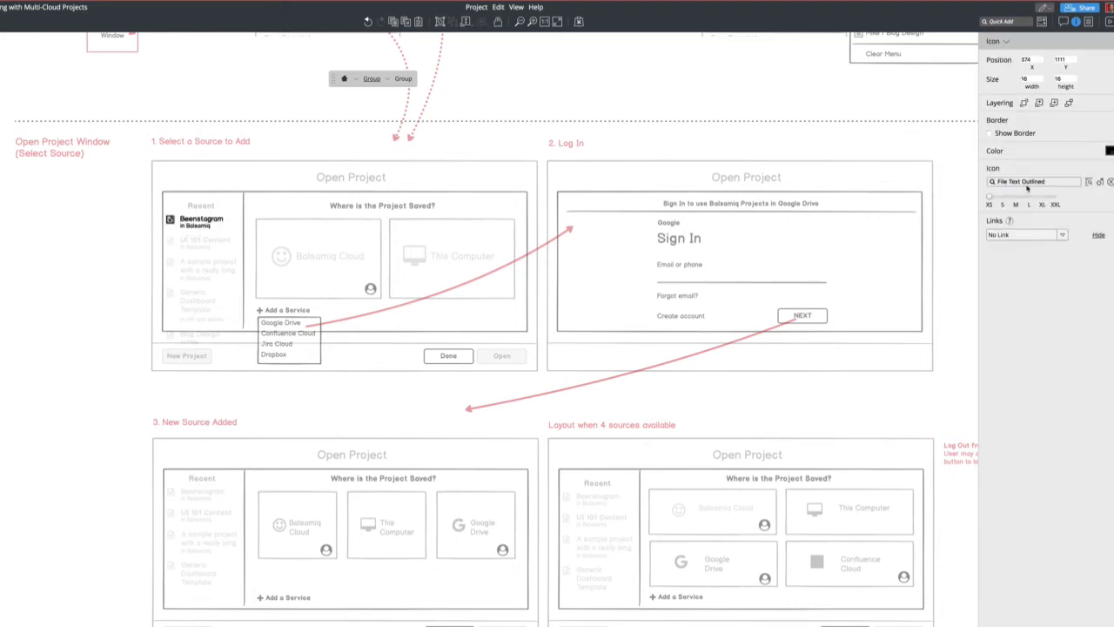
{"action": "key", "text": "ctrl+a"}
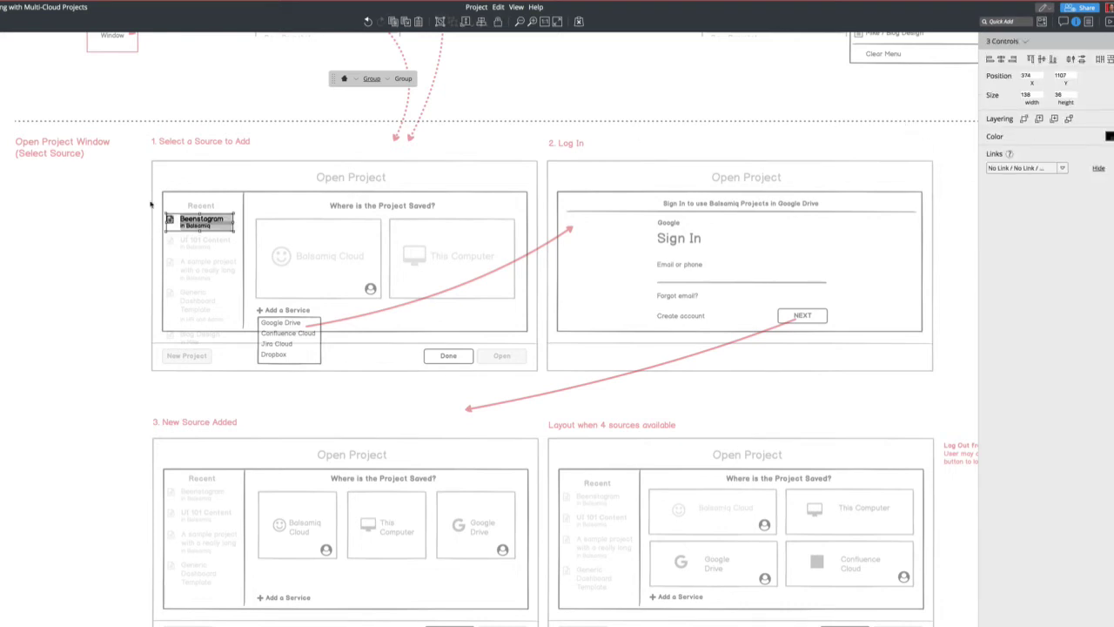
{"action": "left_click", "coordinate": [81, 254]}
Replace the Beenstagram entry's file icon in the Recent list with the smile icon.
{"action": "left_click", "coordinate": [168, 220]}
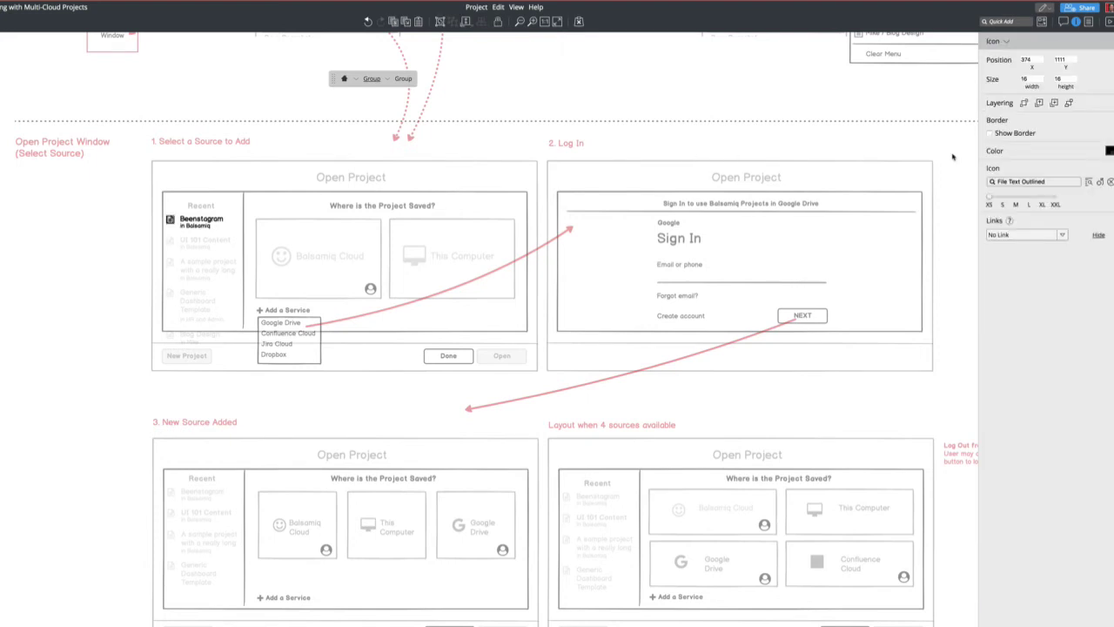
{"action": "left_click", "coordinate": [1032, 181]}
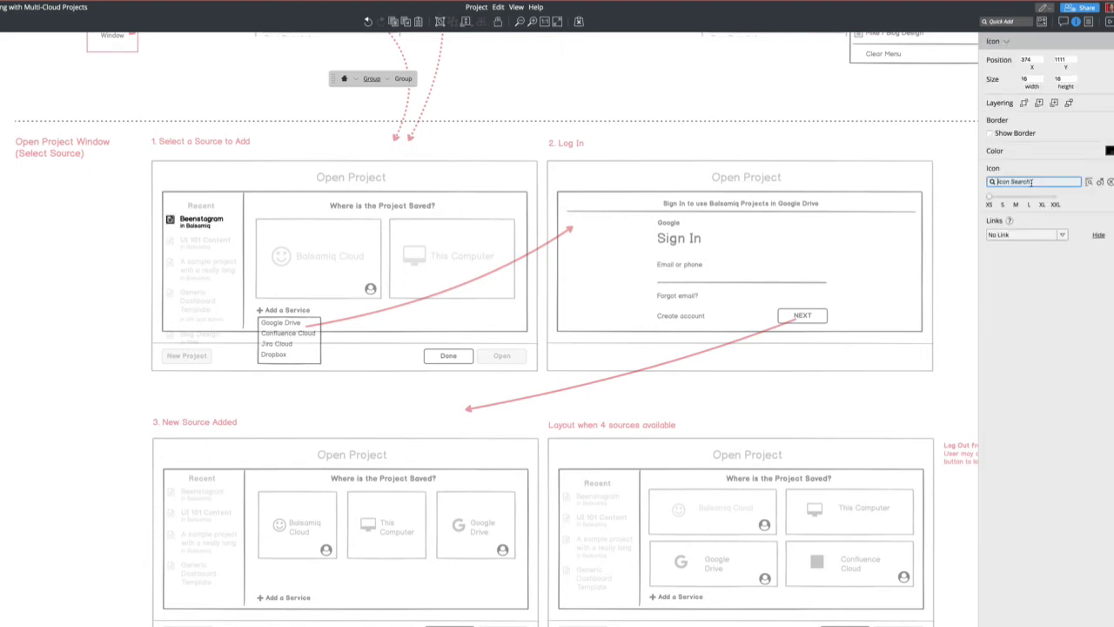
{"action": "type", "text": "Cloud"}
{"action": "double_click", "coordinate": [1006, 181]}
{"action": "type", "text": "smil"}
{"action": "left_click", "coordinate": [996, 199]}
{"action": "double_click", "coordinate": [114, 218]}
Change the icons of the "UI 101 Content" and "A sample project with a really long" entries to Desktop.
{"action": "double_click", "coordinate": [171, 241]}
{"action": "key", "text": "ctrl+z"}
{"action": "key", "text": "ctrl+z"}
{"action": "key", "text": "ctrl+z"}
{"action": "key", "text": "ctrl+z"}
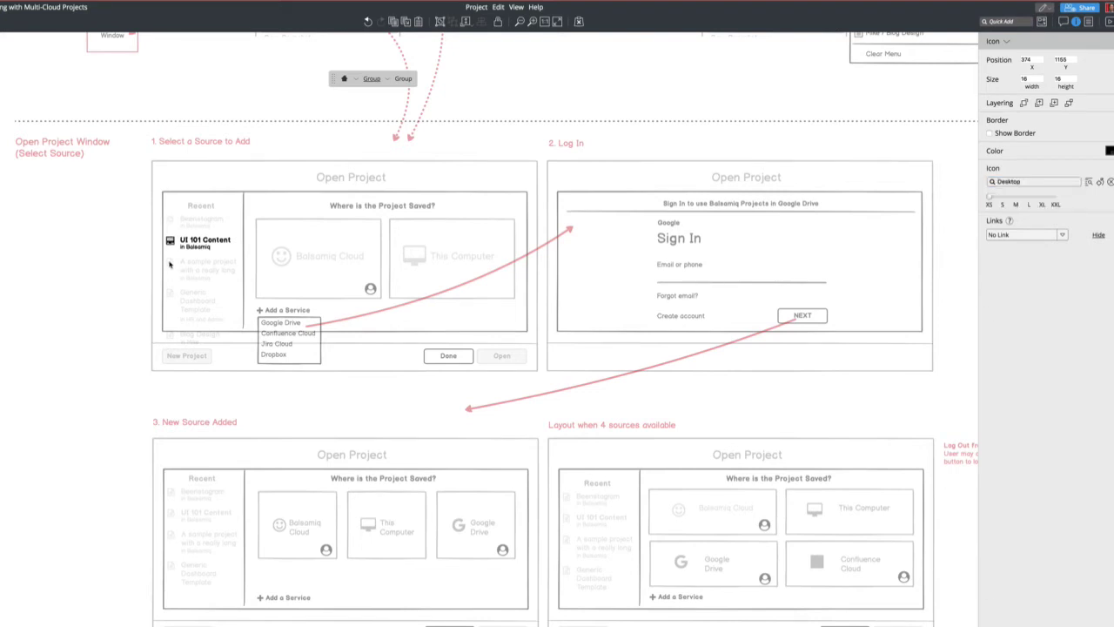
{"action": "key", "text": "ctrl+z"}
{"action": "key", "text": "ctrl+z"}
{"action": "key", "text": "ctrl+z"}
{"action": "key", "text": "ctrl+z"}
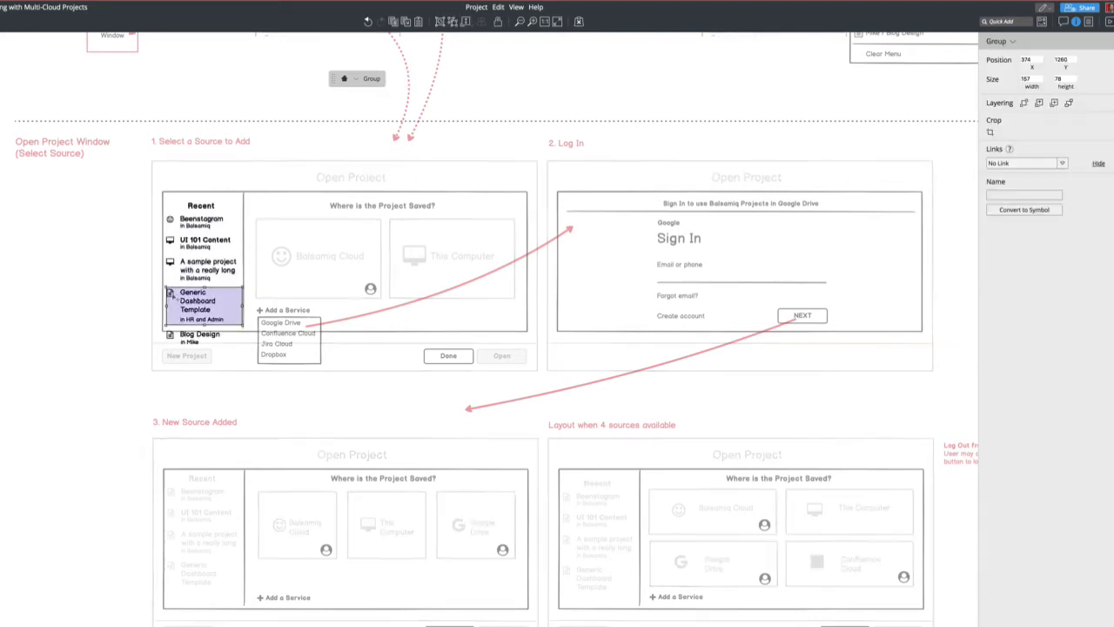
Replace the Generic Dashboard Template entry's icon in the Recent list with the smile icon.
{"action": "left_click", "coordinate": [1045, 181]}
{"action": "type", "text": "smil"}
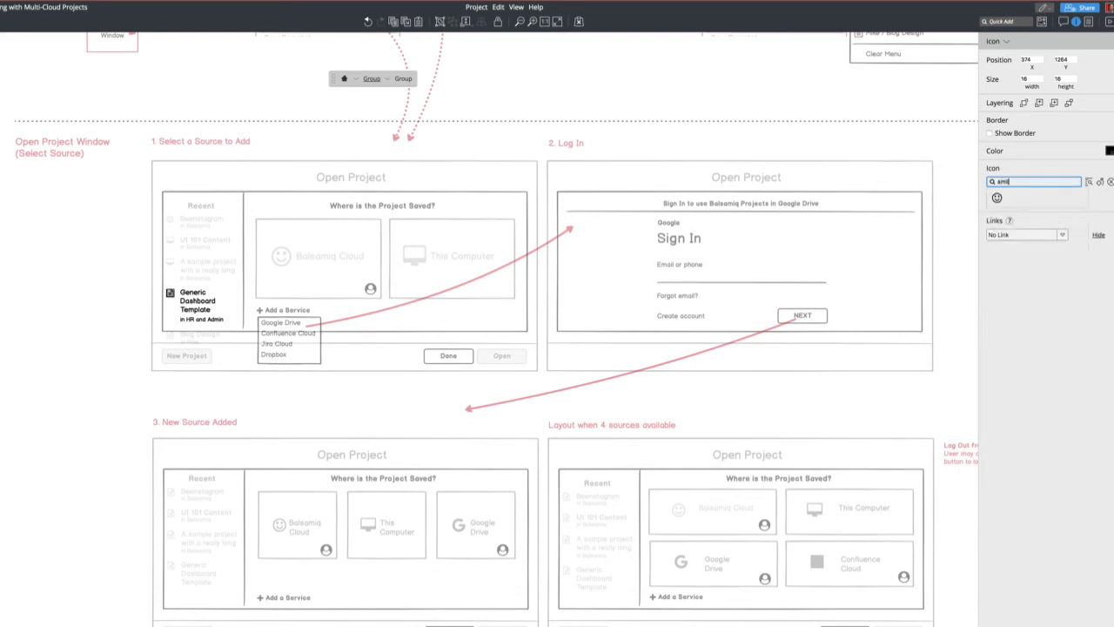
{"action": "left_click", "coordinate": [996, 198]}
{"action": "left_click", "coordinate": [41, 276]}
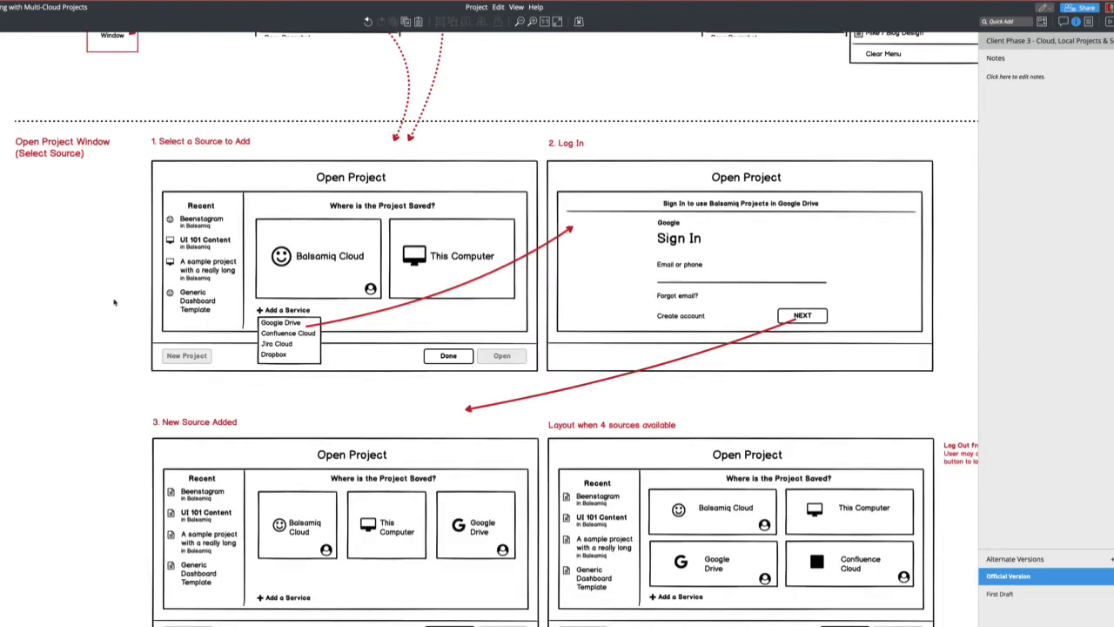
Extend the Recent list's crop downward to include the "in HR and Admin" line under Generic Dashboard Template.
{"action": "left_click", "coordinate": [209, 298]}
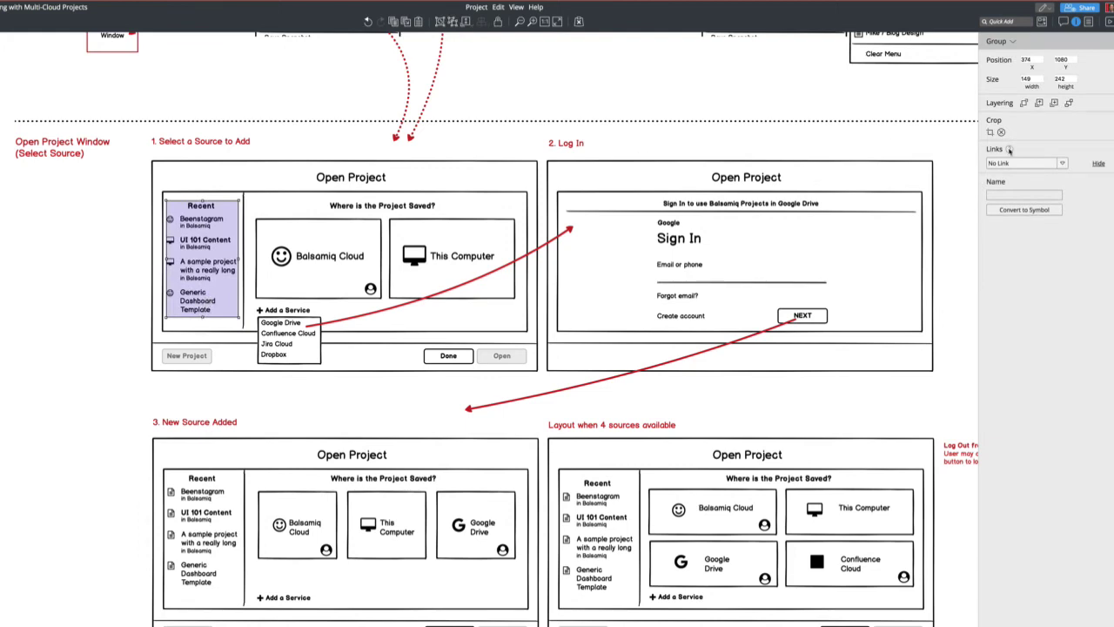
{"action": "left_click", "coordinate": [990, 132]}
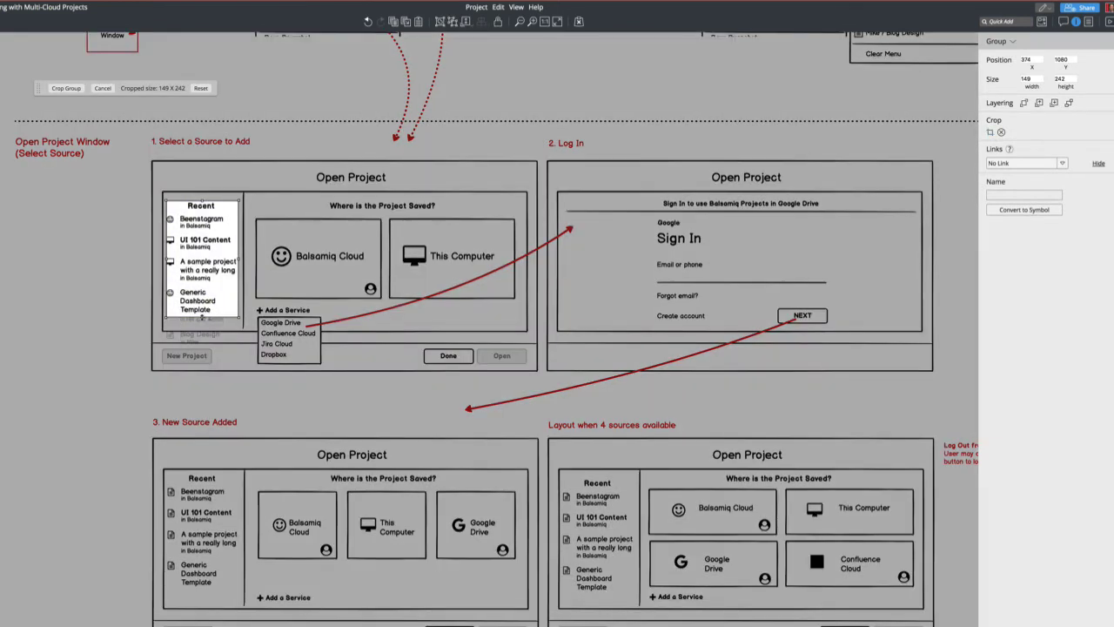
{"action": "mouse_move", "coordinate": [202, 322]}
{"action": "left_mouse_down"}
{"action": "mouse_move", "coordinate": [202, 339]}
{"action": "mouse_move", "coordinate": [203, 328]}
{"action": "left_mouse_up"}
{"action": "key", "text": "Return"}
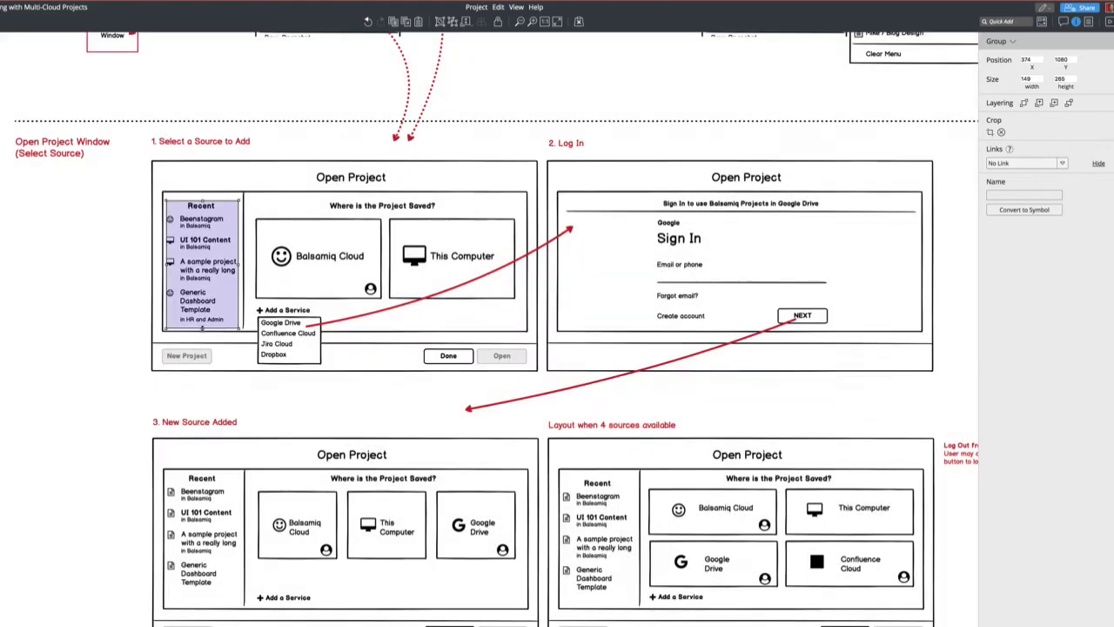
{"action": "left_click", "coordinate": [75, 333]}
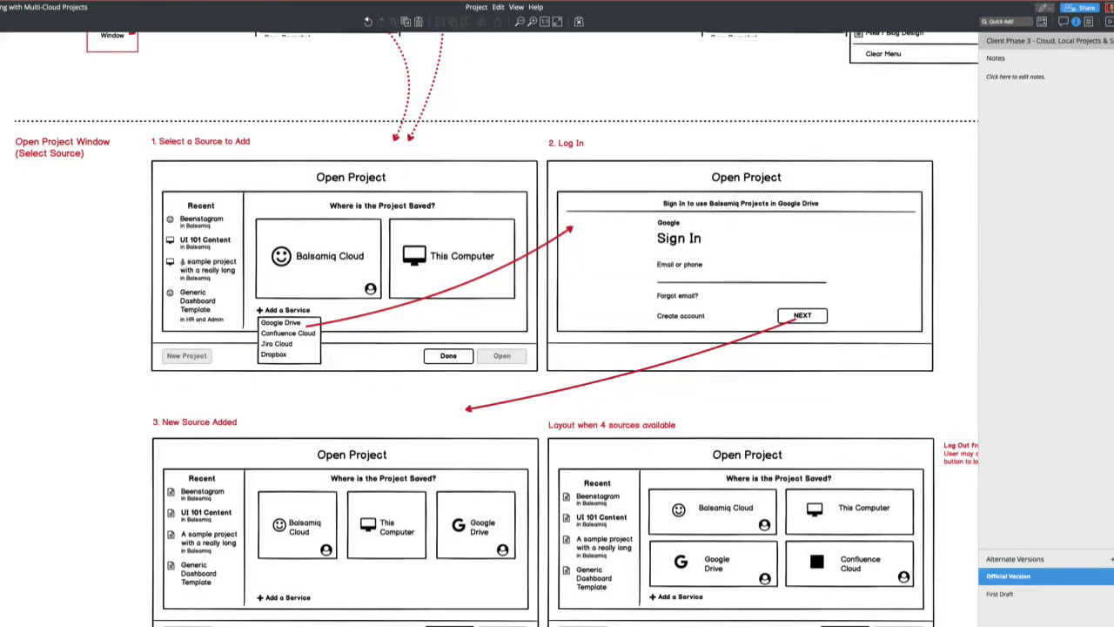
Open the grouped Recent list in the "New Source Added" window down to the Beenstagram entry's icon.
{"action": "scroll", "coordinate": [218, 392], "scroll_direction": "down", "scroll_amount": 4}
{"action": "left_click", "coordinate": [207, 324]}
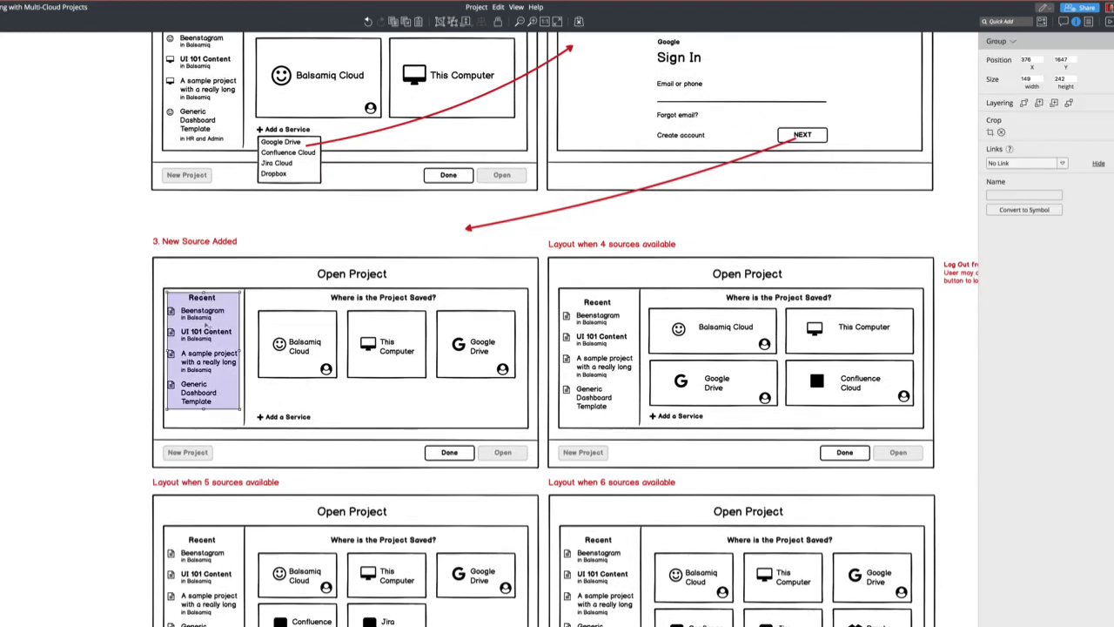
{"action": "double_click", "coordinate": [200, 322]}
{"action": "scroll", "coordinate": [197, 320], "scroll_direction": "up", "scroll_amount": 2}
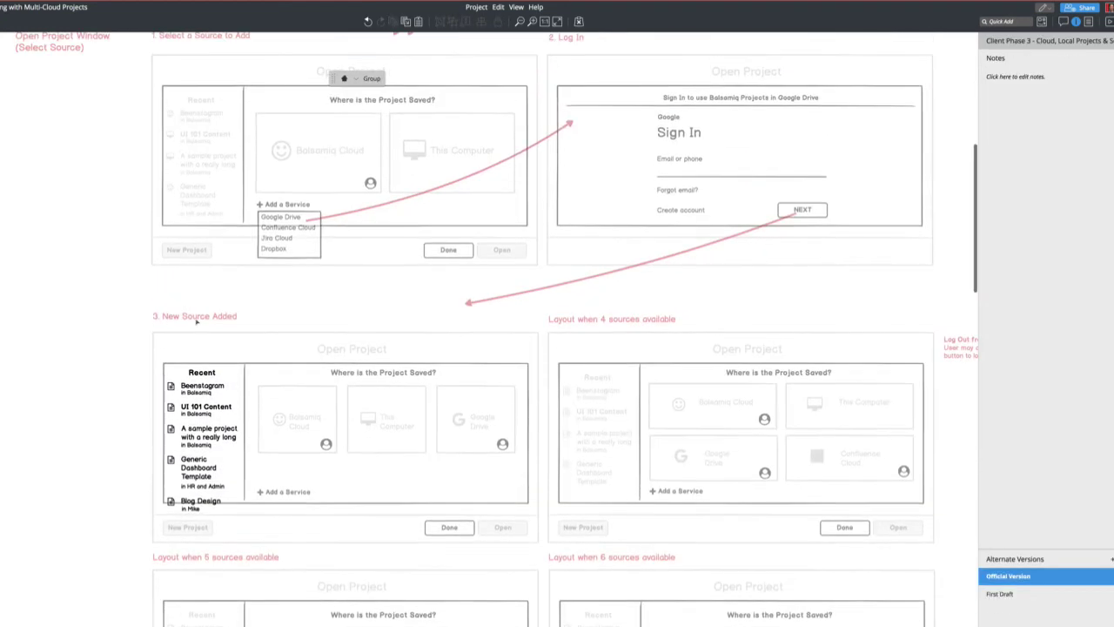
{"action": "left_click", "coordinate": [173, 392]}
{"action": "double_click", "coordinate": [173, 391]}
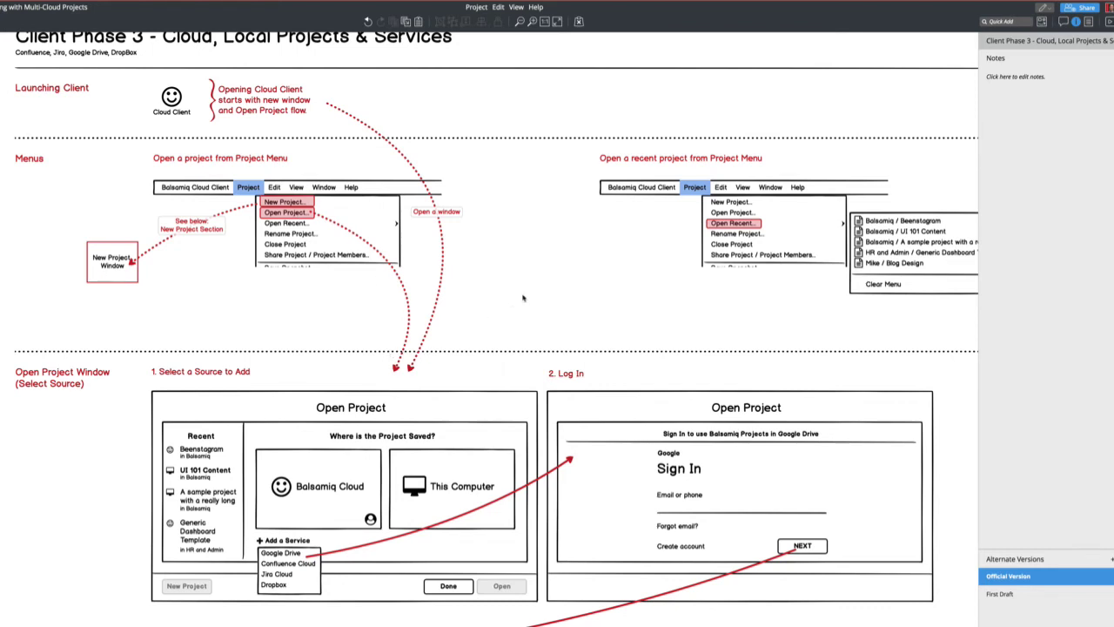
Remove the file icons from the project entries in the Open Recent submenu by deleting their leading dashes.
{"action": "scroll", "coordinate": [791, 222], "scroll_direction": "right", "scroll_amount": 3}
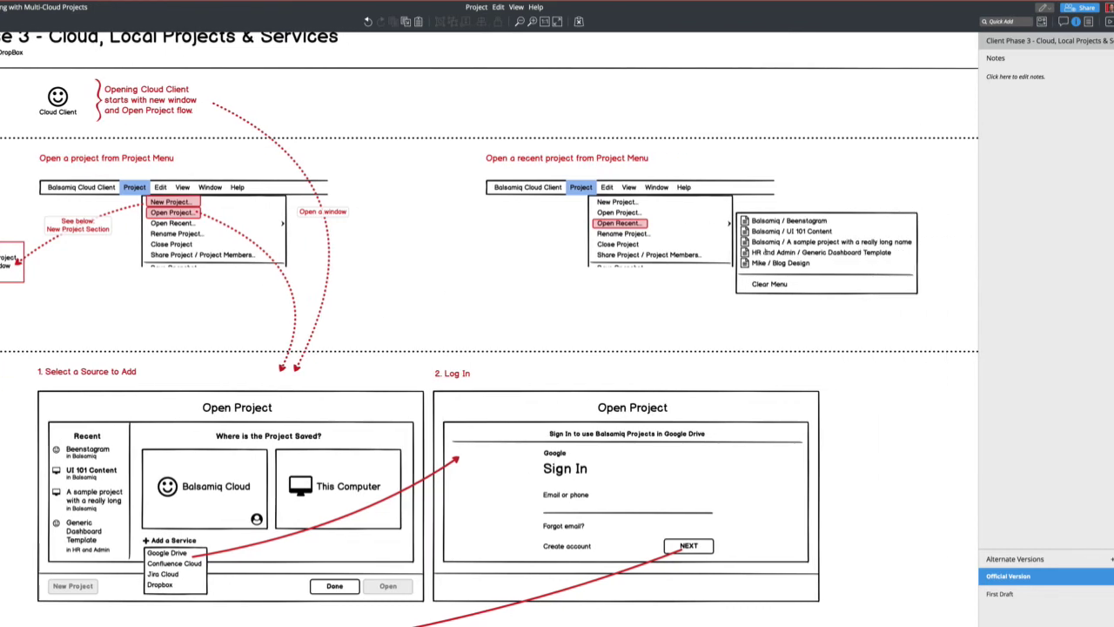
{"action": "double_click", "coordinate": [803, 228]}
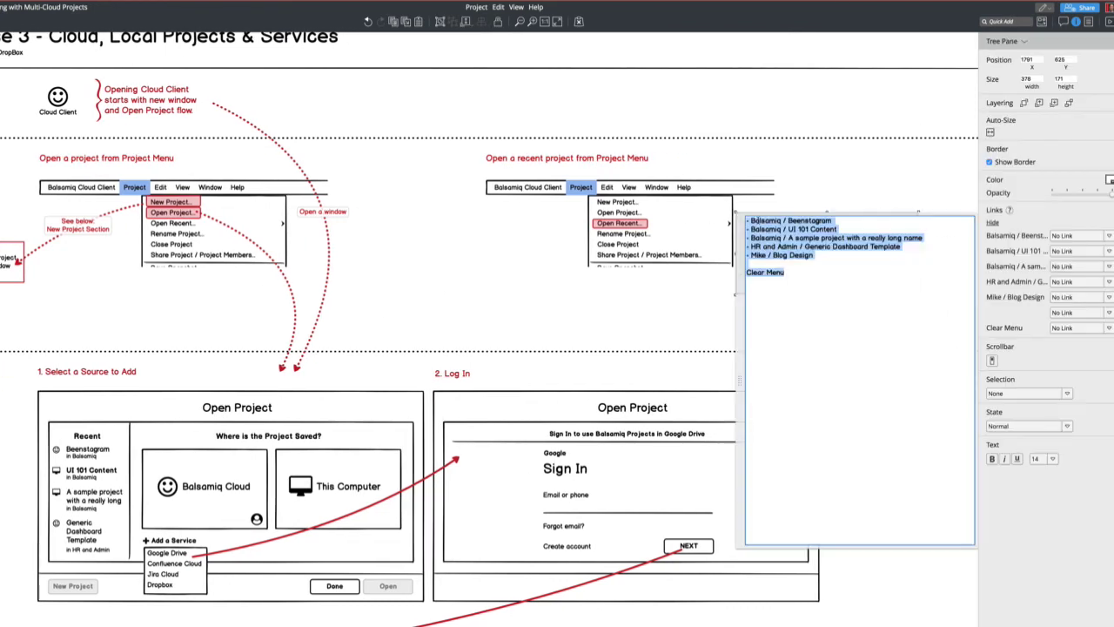
{"action": "left_click", "coordinate": [791, 196]}
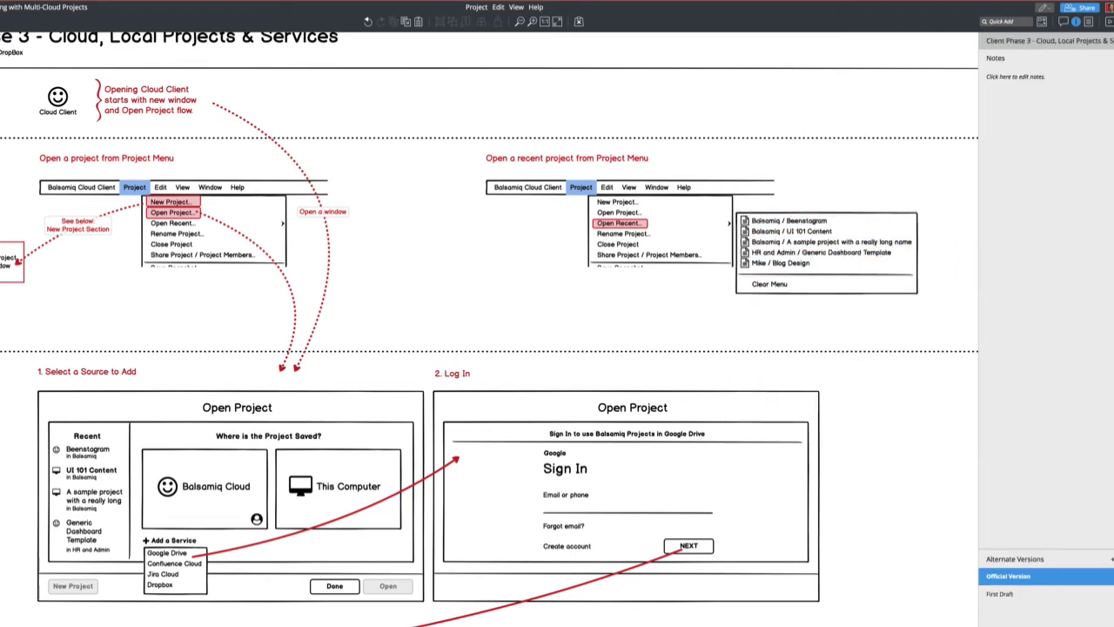
{"action": "double_click", "coordinate": [766, 226]}
{"action": "left_click", "coordinate": [750, 220]}
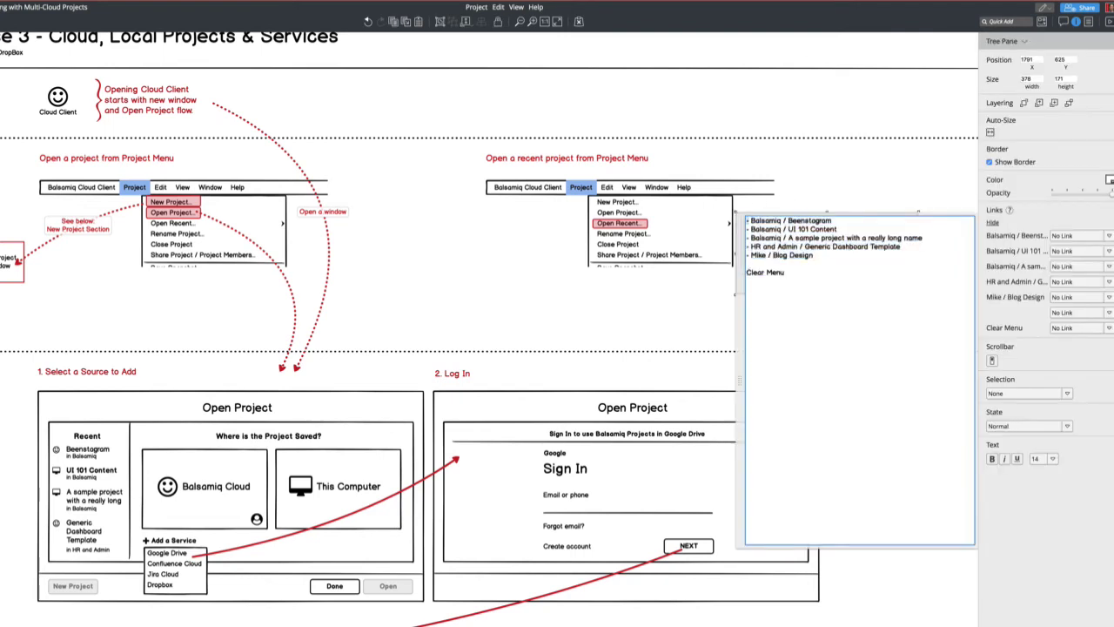
{"action": "key", "text": "BackSpace"}
{"action": "key", "text": "Down"}
{"action": "key", "text": "Delete"}
{"action": "key", "text": "ctrl+Return"}
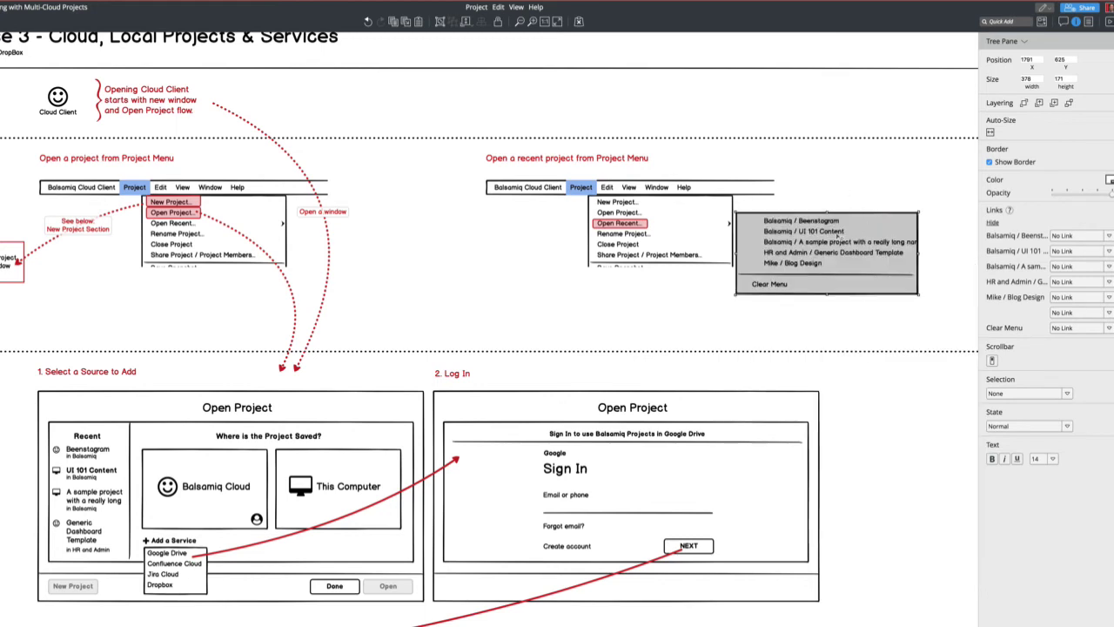
Add a Smile Outlined icon at size XS and place it in the icon column of the Open Recent submenu.
{"action": "type", "text": "/icon"}
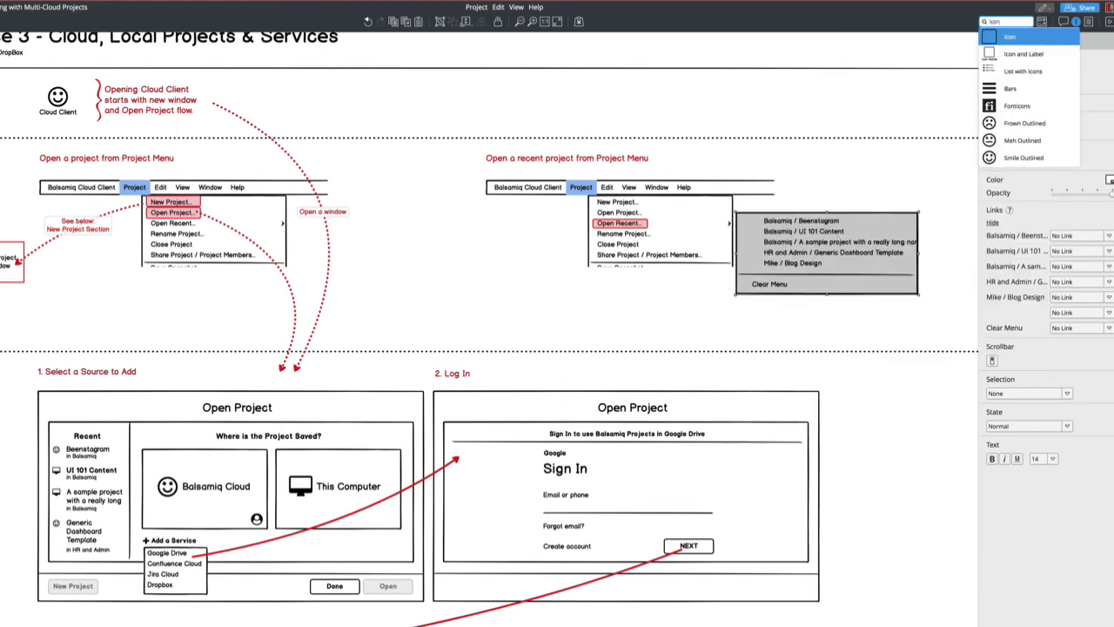
{"action": "key", "text": "BackSpace"}
{"action": "key", "text": "BackSpace"}
{"action": "key", "text": "BackSpace"}
{"action": "key", "text": "BackSpace"}
{"action": "type", "text": "g"}
{"action": "key", "text": "BackSpace"}
{"action": "type", "text": "smil"}
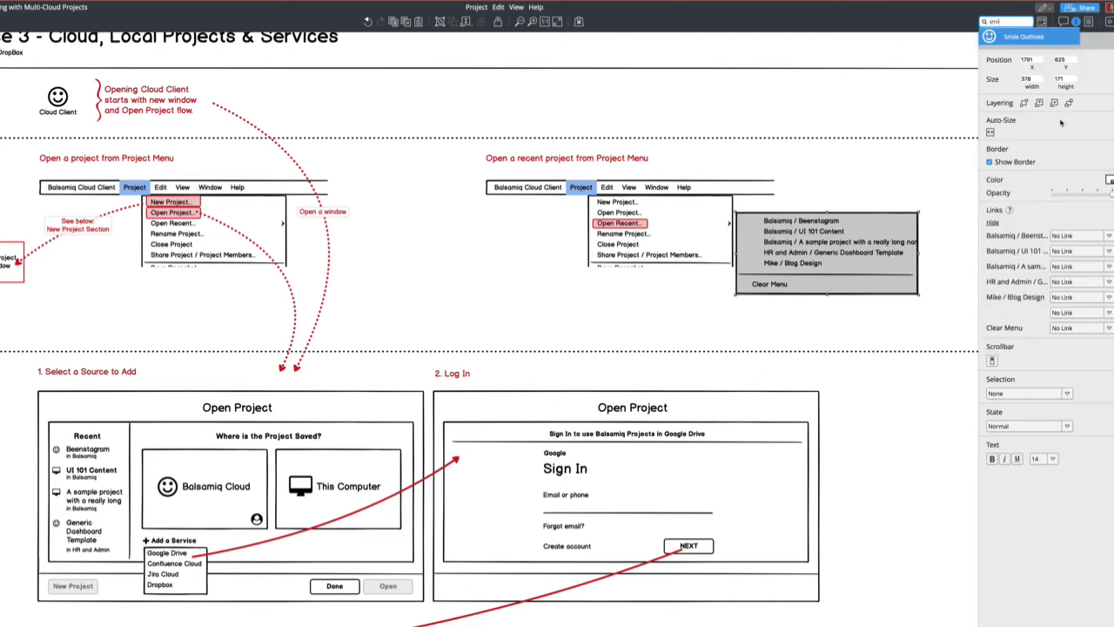
{"action": "left_click", "coordinate": [993, 37]}
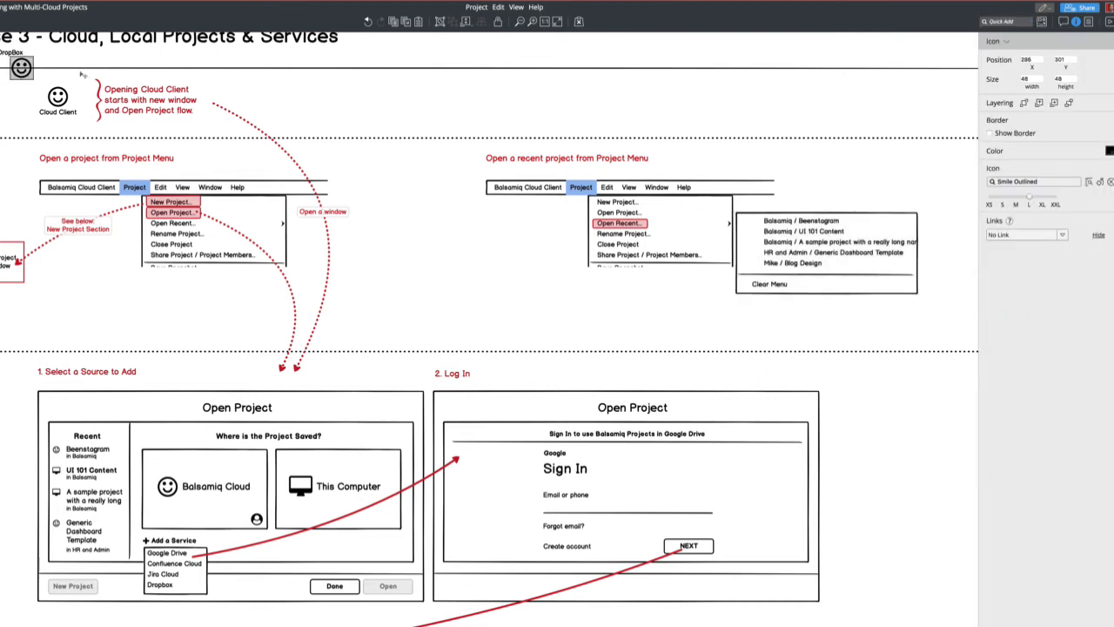
{"action": "left_click", "coordinate": [990, 204]}
{"action": "left_click_drag", "start_coordinate": [744, 219], "coordinate": [751, 263]}
Set the icons for the other recent projects in the submenu to Desktop, Google and Dropbox.
{"action": "left_click", "coordinate": [1029, 182]}
{"action": "type", "text": "desk"}
{"action": "key", "text": "Return"}
{"action": "left_click", "coordinate": [1029, 182]}
{"action": "type", "text": "google"}
{"action": "key", "text": "Return"}
{"action": "left_click", "coordinate": [1033, 182]}
{"action": "type", "text": "driv"}
{"action": "key", "text": "BackSpace"}
{"action": "key", "text": "BackSpace"}
{"action": "type", "text": "op"}
{"action": "left_click", "coordinate": [1057, 198]}
Select the five source icons in the Open Recent submenu and distribute them evenly in the vertical direction.
{"action": "left_click_drag", "start_coordinate": [768, 209], "coordinate": [750, 310]}
{"action": "key", "text": "super+z"}
{"action": "left_click_drag", "start_coordinate": [750, 310], "coordinate": [743, 209]}
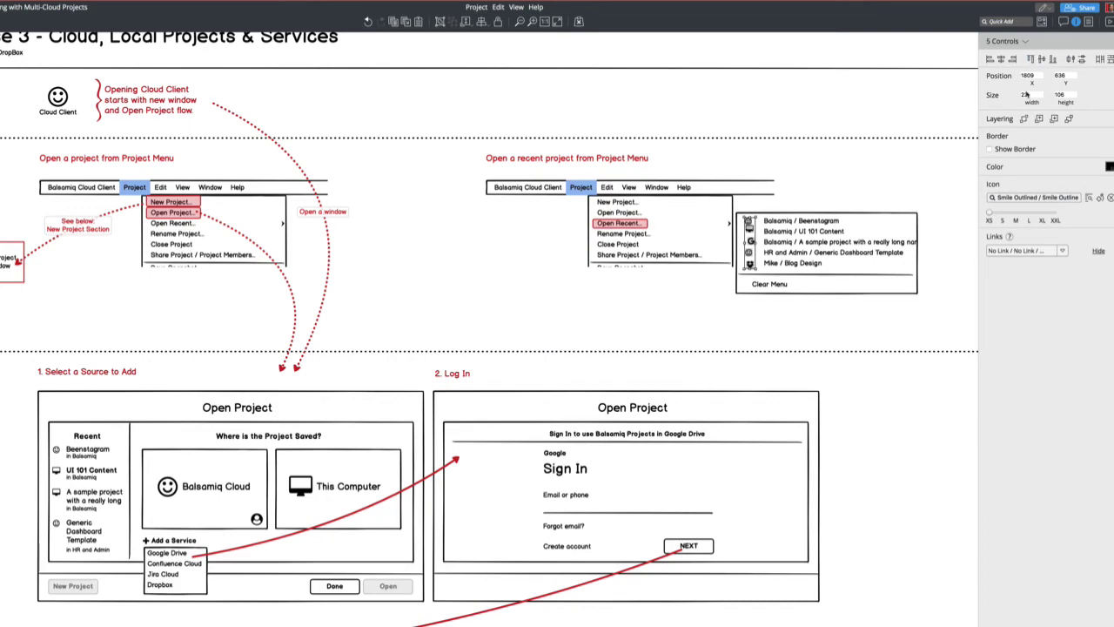
{"action": "left_click", "coordinate": [1084, 60]}
{"action": "left_click", "coordinate": [896, 166]}
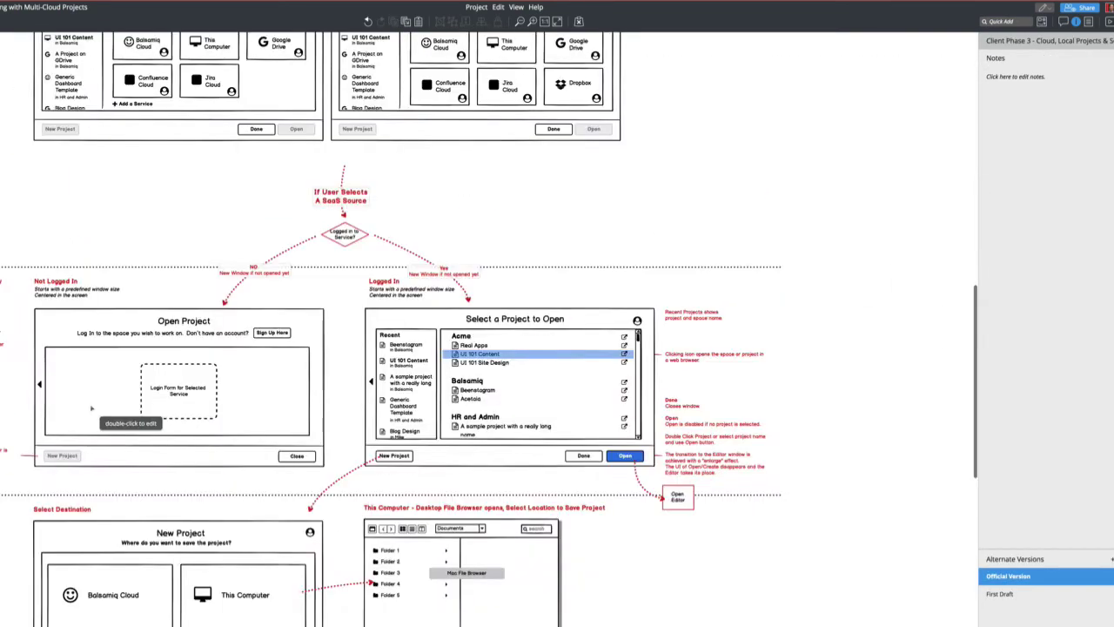
Review the source icons in the Open Recent submenu and in the Recent lists of the Open Project layouts.
{"action": "scroll", "coordinate": [91, 407], "scroll_direction": "left", "scroll_amount": 2}
{"action": "scroll", "coordinate": [90, 408], "scroll_direction": "up", "scroll_amount": 10}
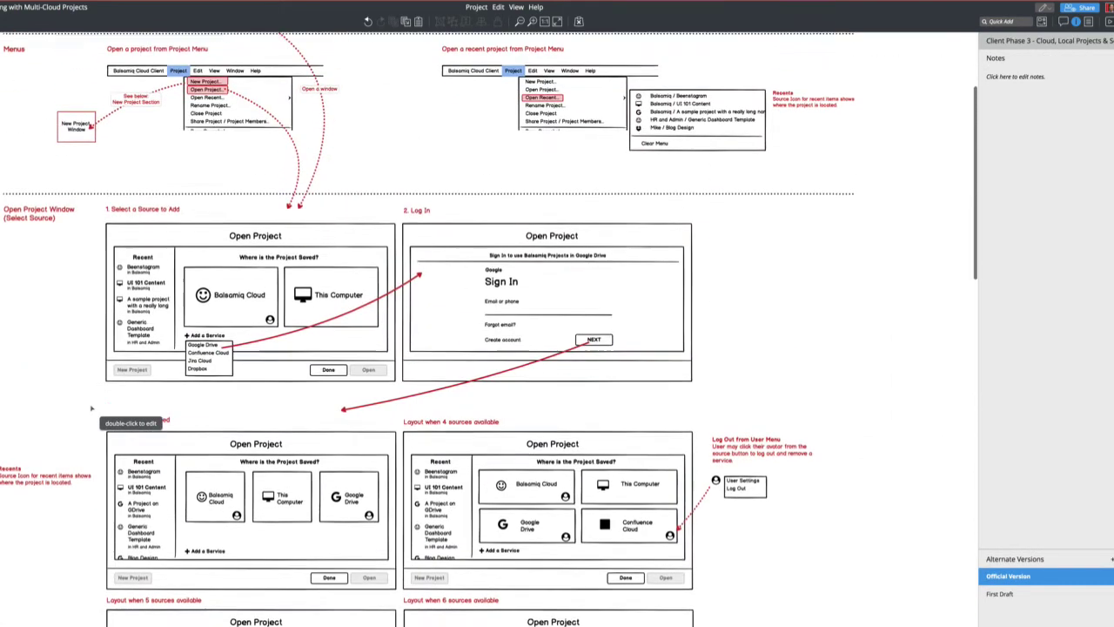
{"action": "scroll", "coordinate": [90, 408], "scroll_direction": "up", "scroll_amount": 3}
{"action": "scroll", "coordinate": [392, 445], "scroll_direction": "down", "scroll_amount": 3}
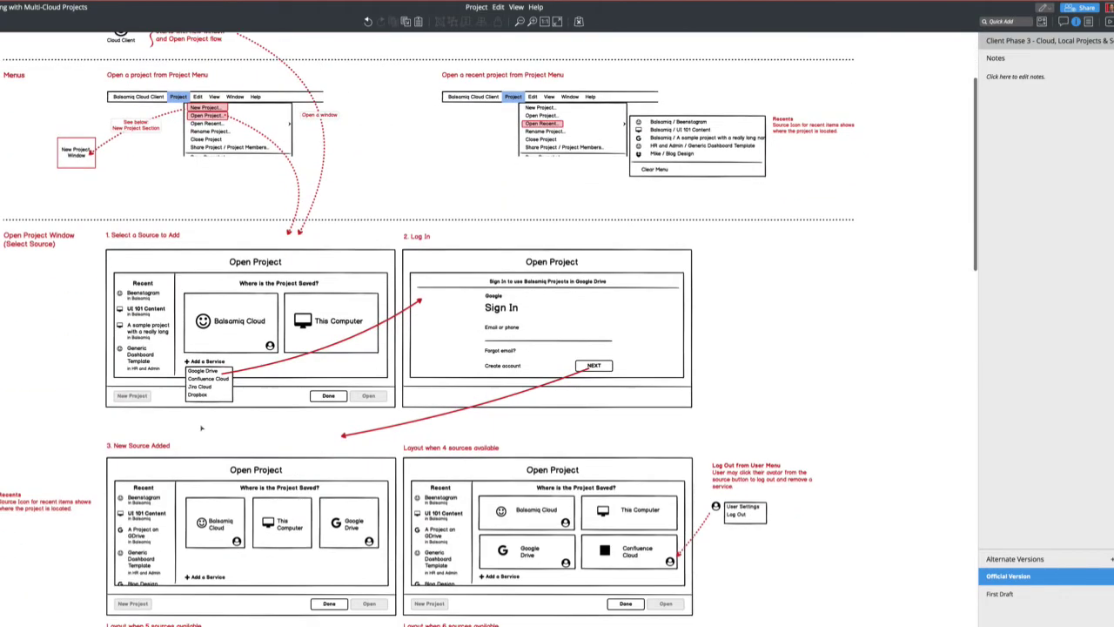
{"action": "scroll", "coordinate": [391, 445], "scroll_direction": "down", "scroll_amount": 3}
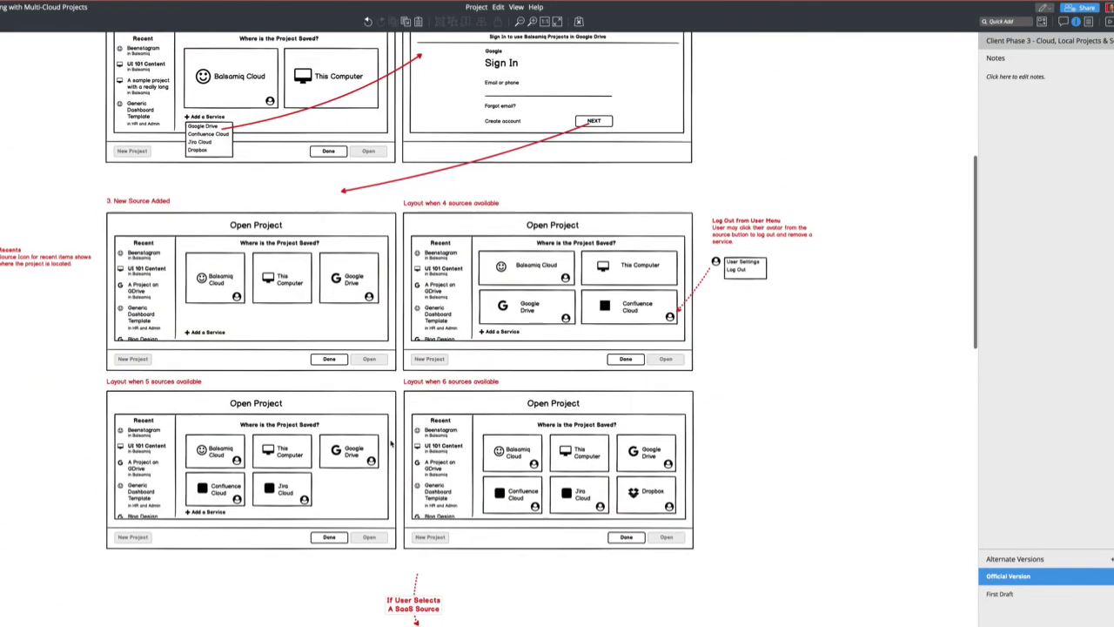
Shift the 5-source and 6-source Open Project layouts slightly down to widen the gap below the layouts above.
{"action": "scroll", "coordinate": [391, 444], "scroll_direction": "up", "scroll_amount": 2}
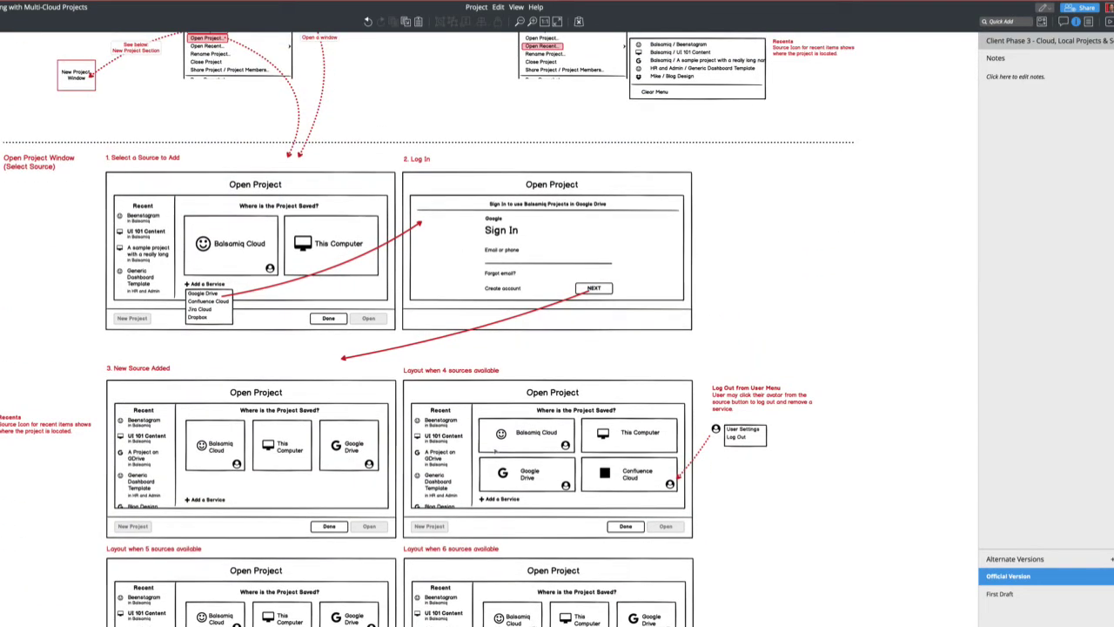
{"action": "scroll", "coordinate": [496, 451], "scroll_direction": "down", "scroll_amount": 4}
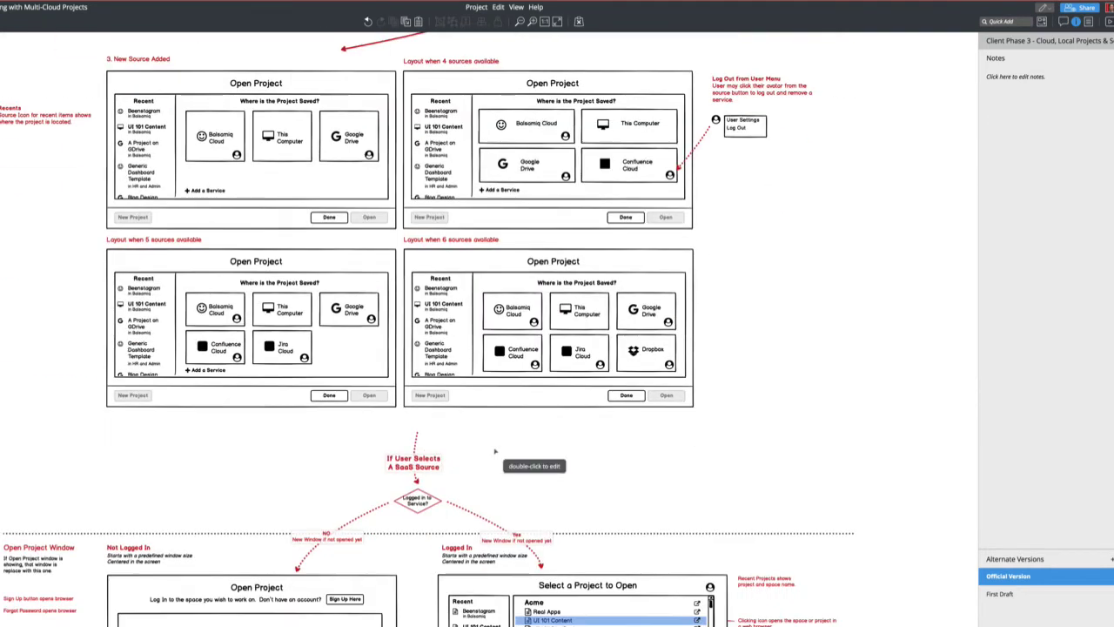
{"action": "left_click_drag", "start_coordinate": [602, 418], "coordinate": [90, 231]}
{"action": "key", "text": "shift+Up"}
{"action": "key", "text": "shift+Down"}
{"action": "key", "text": "shift+Down"}
{"action": "key", "text": "shift+Down"}
{"action": "left_click", "coordinate": [78, 308]}
Review the flow from the multi-source layouts through the Not Logged In and Logged In windows to the New Project section.
{"action": "scroll", "coordinate": [78, 308], "scroll_direction": "up", "scroll_amount": 2}
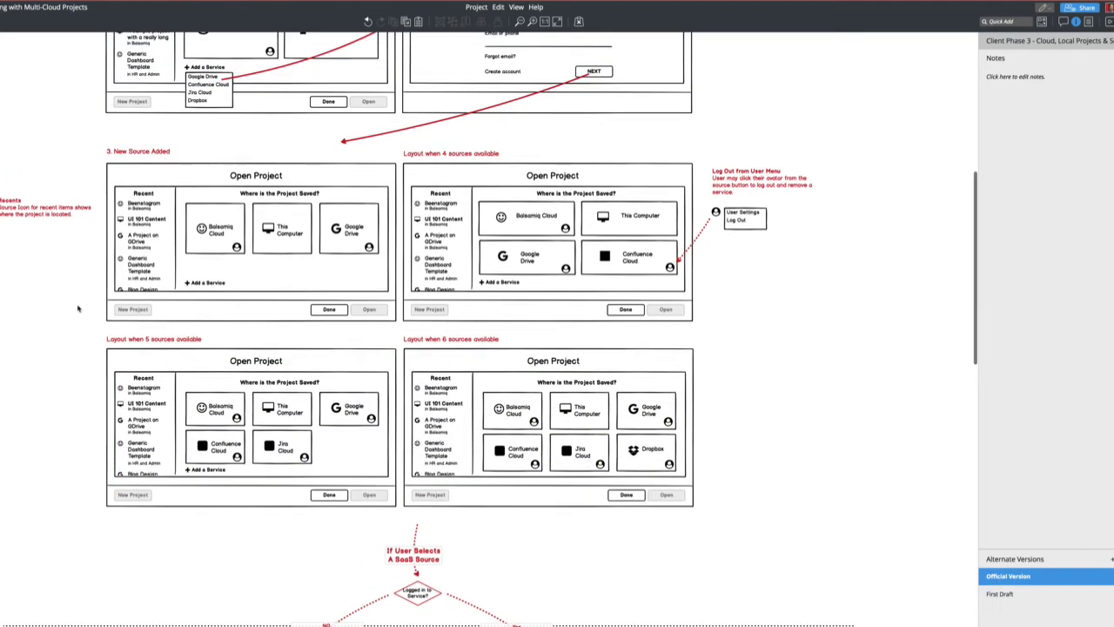
{"action": "scroll", "coordinate": [416, 397], "scroll_direction": "down", "scroll_amount": 5}
{"action": "scroll", "coordinate": [416, 397], "scroll_direction": "up", "scroll_amount": 4}
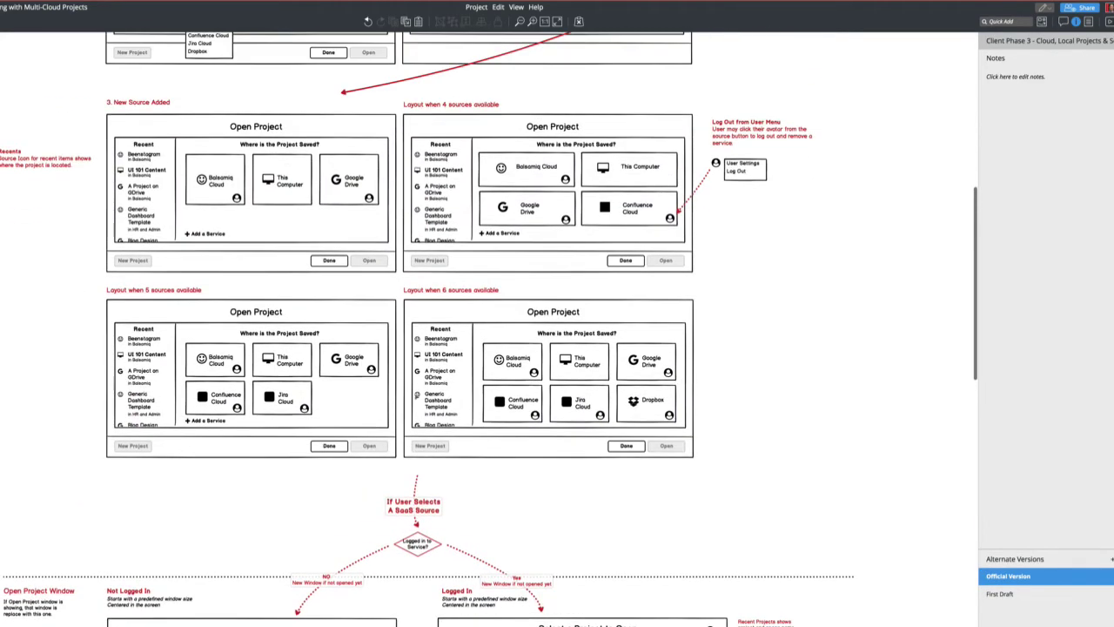
{"action": "scroll", "coordinate": [416, 397], "scroll_direction": "down", "scroll_amount": 10}
{"action": "scroll", "coordinate": [416, 397], "scroll_direction": "down", "scroll_amount": 1}
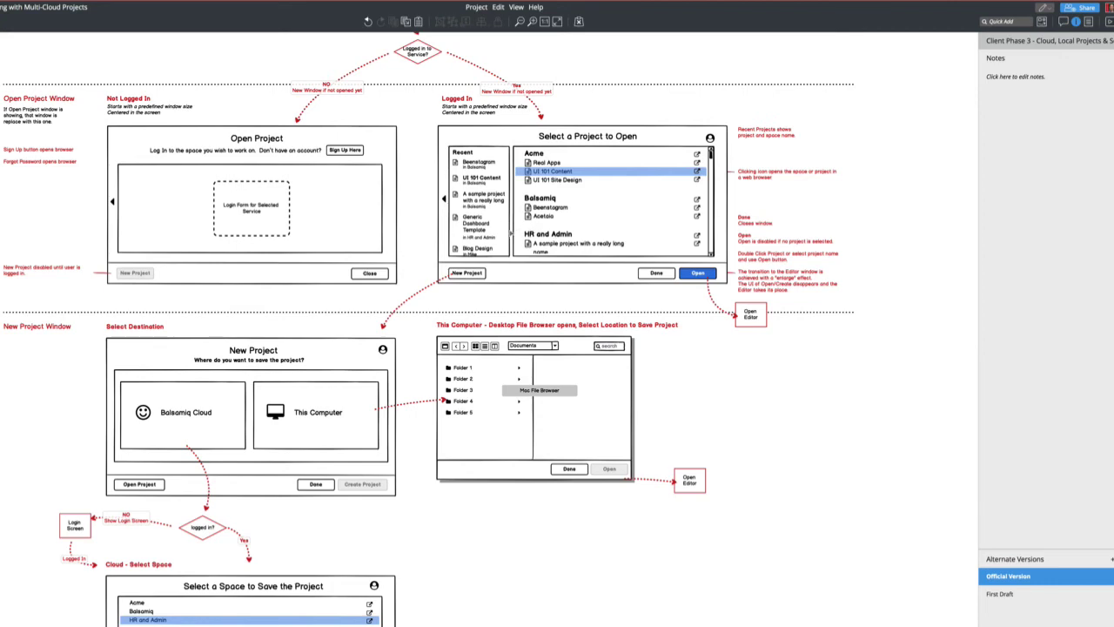
{"action": "scroll", "coordinate": [539, 215], "scroll_direction": "up", "scroll_amount": 5}
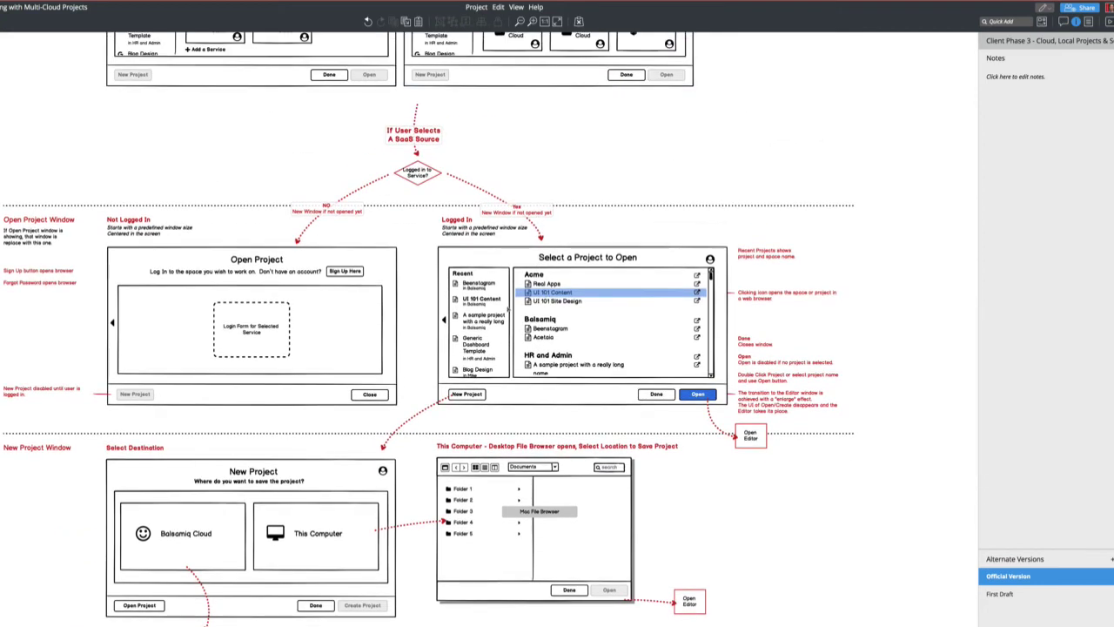
{"action": "scroll", "coordinate": [486, 318], "scroll_direction": "up", "scroll_amount": 1}
{"action": "left_click", "coordinate": [442, 108]}
{"action": "left_click", "coordinate": [471, 442]}
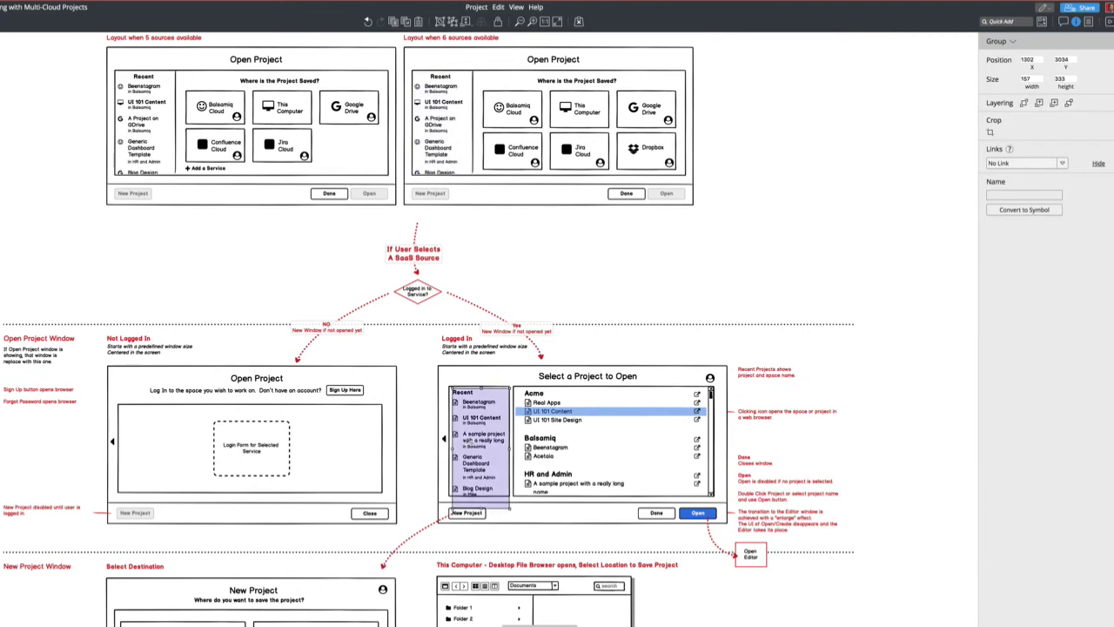
{"action": "scroll", "coordinate": [471, 441], "scroll_direction": "down", "scroll_amount": 6}
{"action": "scroll", "coordinate": [697, 239], "scroll_direction": "up", "scroll_amount": 3}
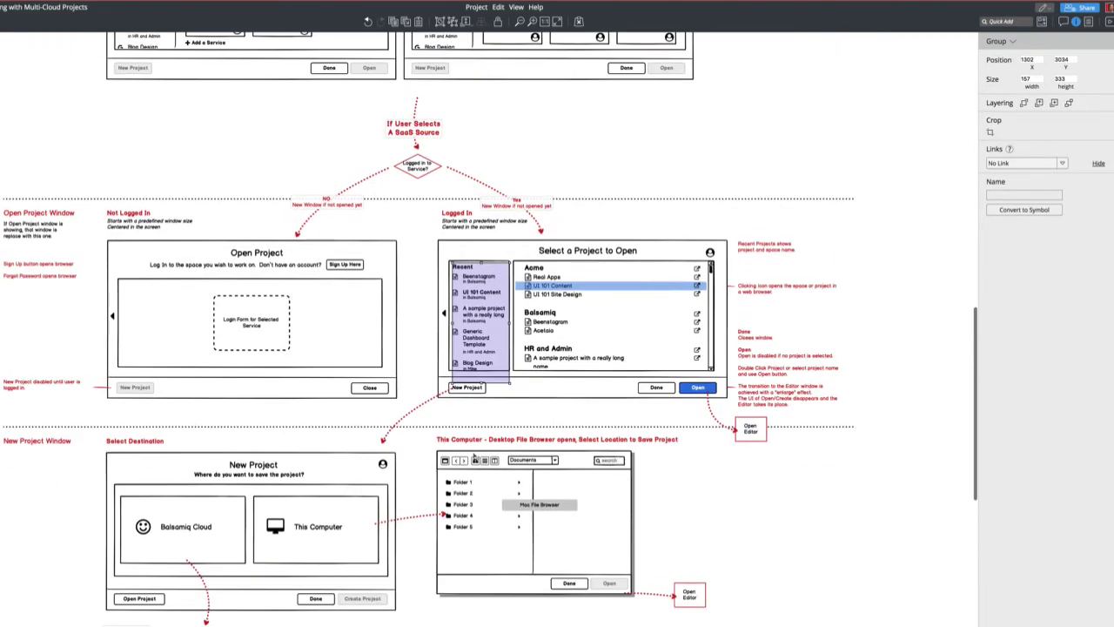
{"action": "left_click", "coordinate": [616, 254]}
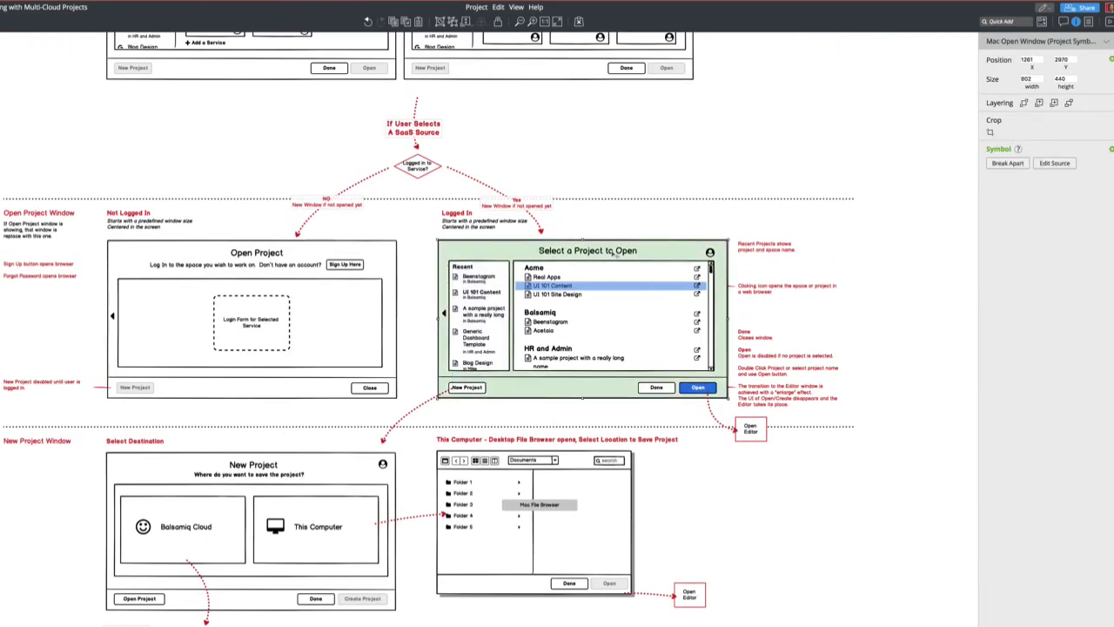
{"action": "left_click", "coordinate": [267, 254]}
{"action": "left_click", "coordinate": [577, 256]}
{"action": "double_click", "coordinate": [579, 256]}
{"action": "double_click", "coordinate": [602, 252]}
{"action": "left_click", "coordinate": [639, 200]}
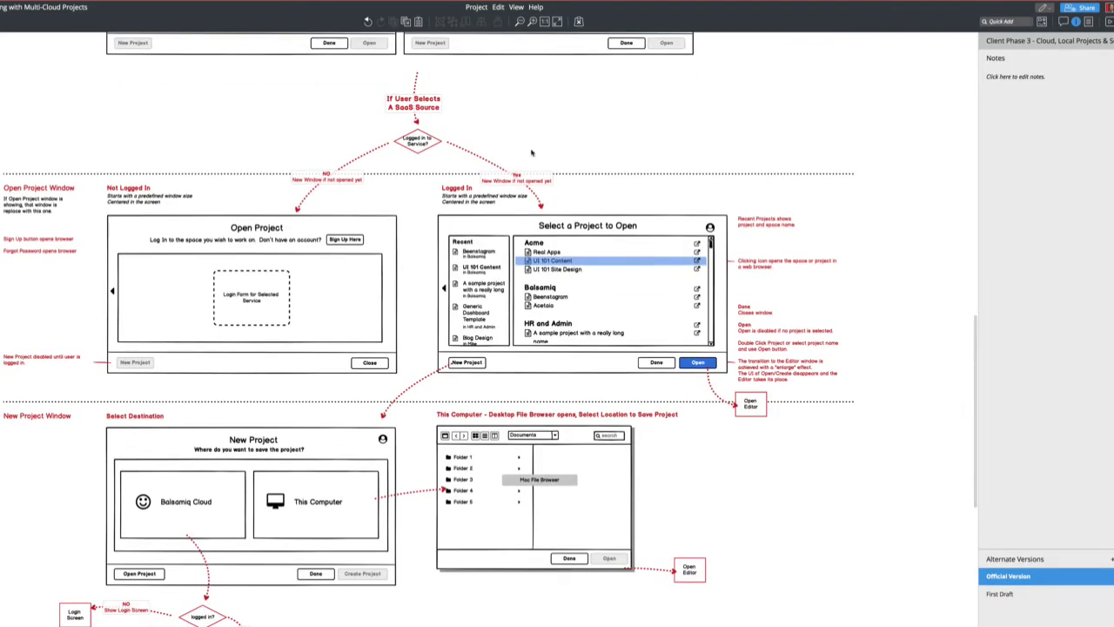
Add a Google Logo icon and place it beside the title of the Logged In window.
{"action": "scroll", "coordinate": [563, 105], "scroll_direction": "up", "scroll_amount": 1}
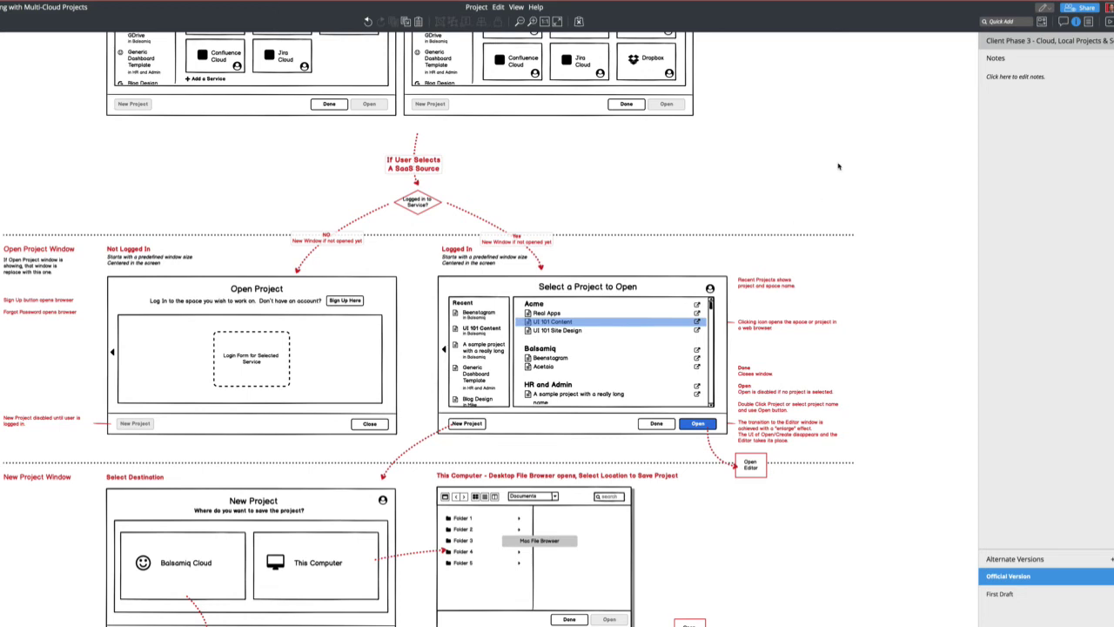
{"action": "type", "text": "/goog"}
{"action": "key", "text": "Down"}
{"action": "key", "text": "Return"}
{"action": "left_click_drag", "start_coordinate": [17, 66], "coordinate": [527, 285]}
Change the Logged In window's title to "Select a Project to Open on Google Drive".
{"action": "left_click", "coordinate": [586, 288]}
{"action": "double_click", "coordinate": [622, 299]}
{"action": "type", "text": "on Google Drive"}
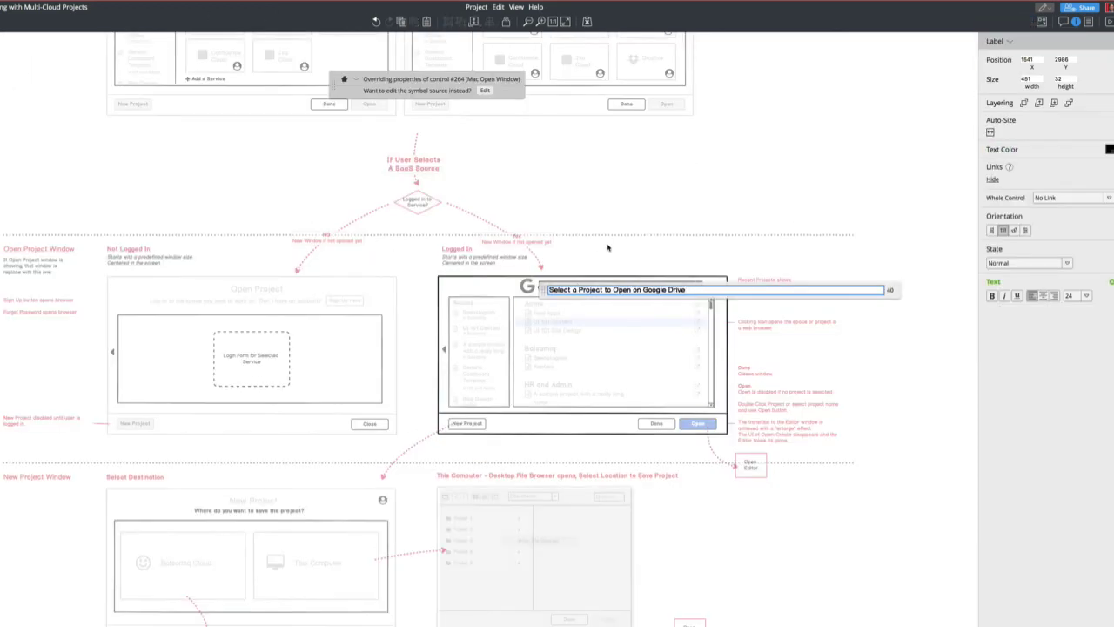
{"action": "left_click", "coordinate": [609, 249]}
Set the Google Logo icon to size M and move it away from the start of the Logged In window's title.
{"action": "double_click", "coordinate": [555, 285]}
{"action": "left_click", "coordinate": [529, 287]}
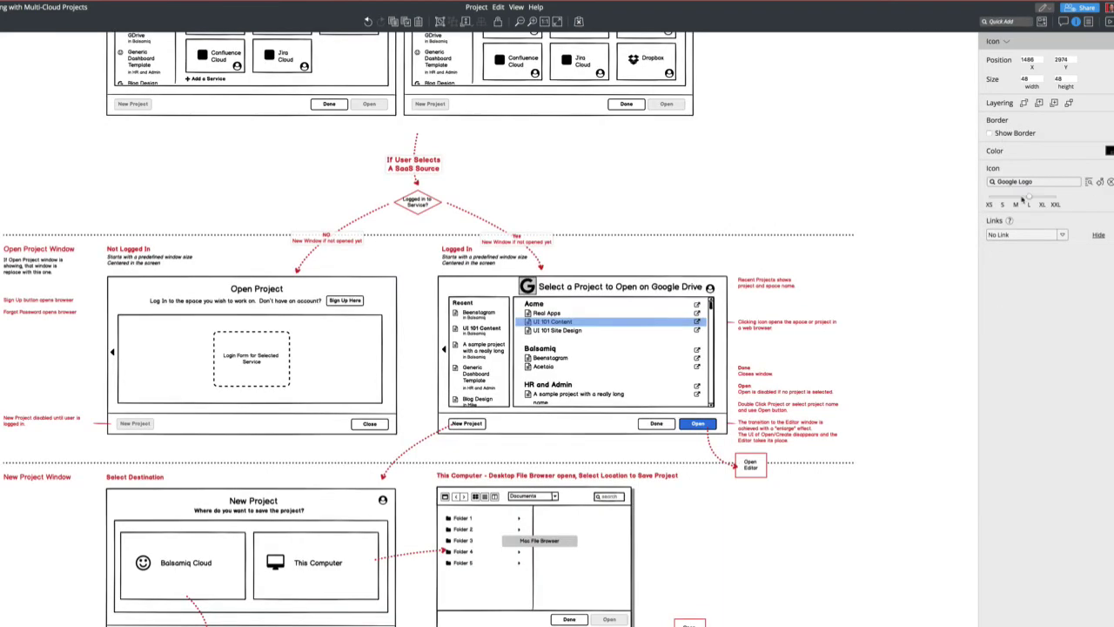
{"action": "double_click", "coordinate": [552, 292]}
{"action": "key", "text": "Escape"}
{"action": "key", "text": "Escape"}
{"action": "left_click", "coordinate": [529, 288]}
{"action": "key", "text": "shift+Left"}
{"action": "key", "text": "shift+Left"}
{"action": "key", "text": "shift+Left"}
{"action": "key", "text": "shift+Left"}
{"action": "key", "text": "shift+Left"}
{"action": "key", "text": "shift+Left"}
Center the Logged In window's title by moving it left and place the Google Logo icon just in front of it.
{"action": "double_click", "coordinate": [542, 290]}
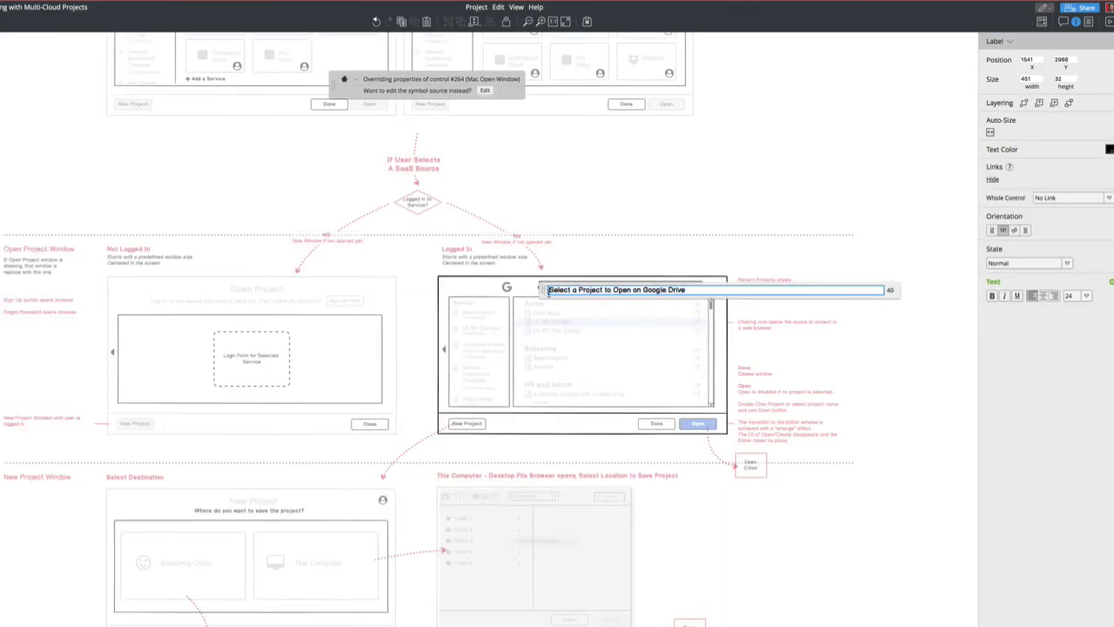
{"action": "key", "text": "Return"}
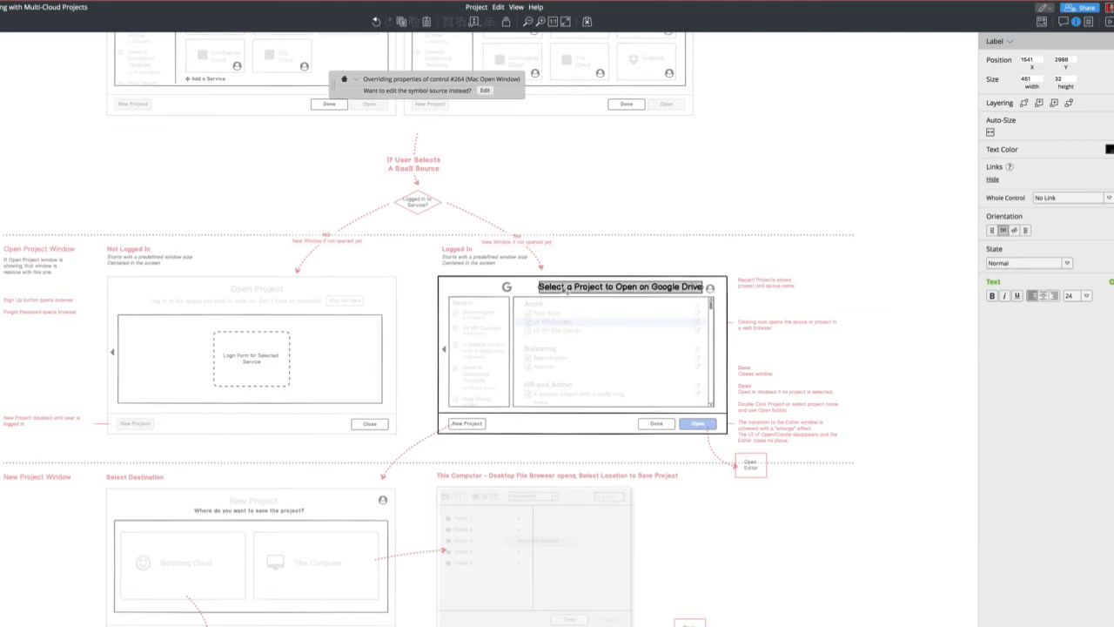
{"action": "left_click_drag", "start_coordinate": [565, 291], "coordinate": [537, 290]}
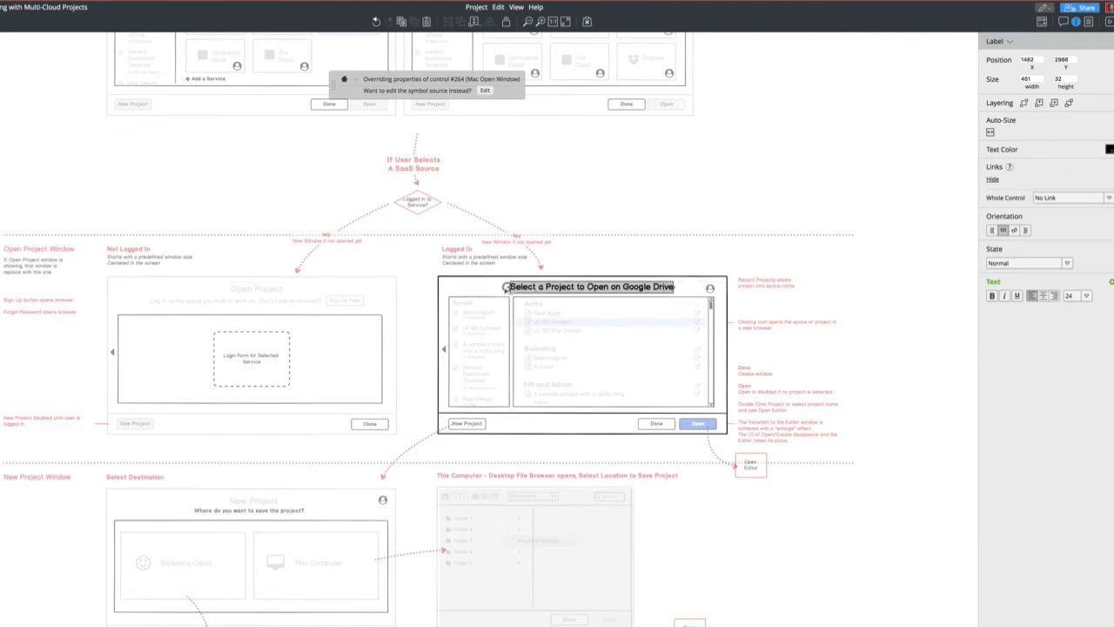
{"action": "left_click", "coordinate": [507, 290]}
{"action": "left_click", "coordinate": [561, 268]}
{"action": "left_click", "coordinate": [509, 288]}
{"action": "left_click_drag", "start_coordinate": [507, 287], "coordinate": [498, 287]}
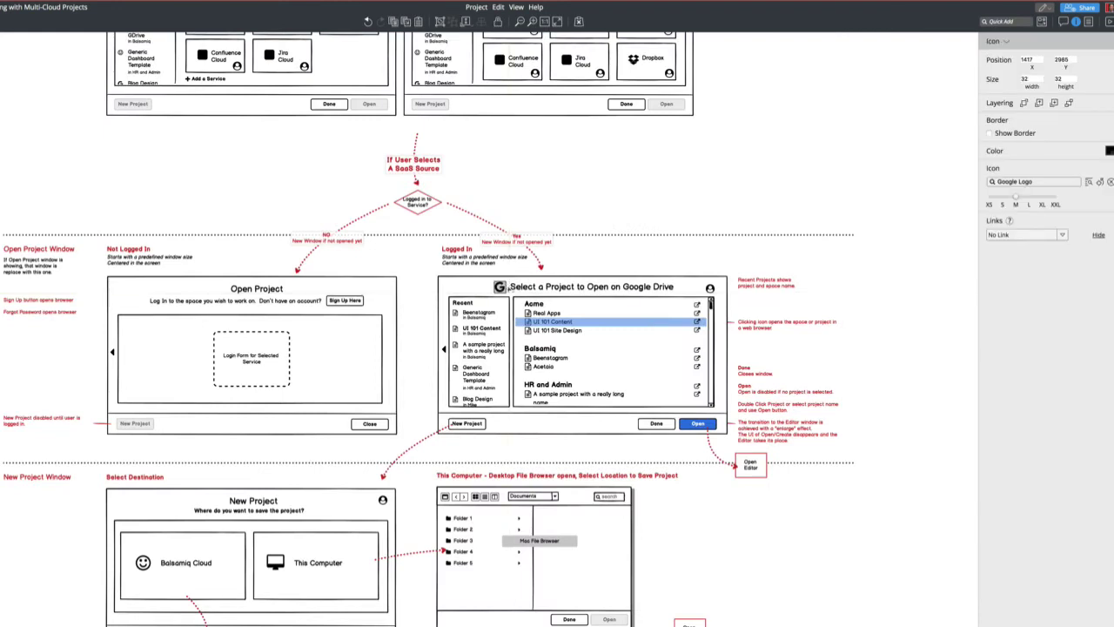
{"action": "left_click", "coordinate": [855, 540]}
Copy the Google Logo icon in front of the "Select a Space to Save the Project" title in the Cloud - Select Space window.
{"action": "scroll", "coordinate": [845, 538], "scroll_direction": "down", "scroll_amount": 3}
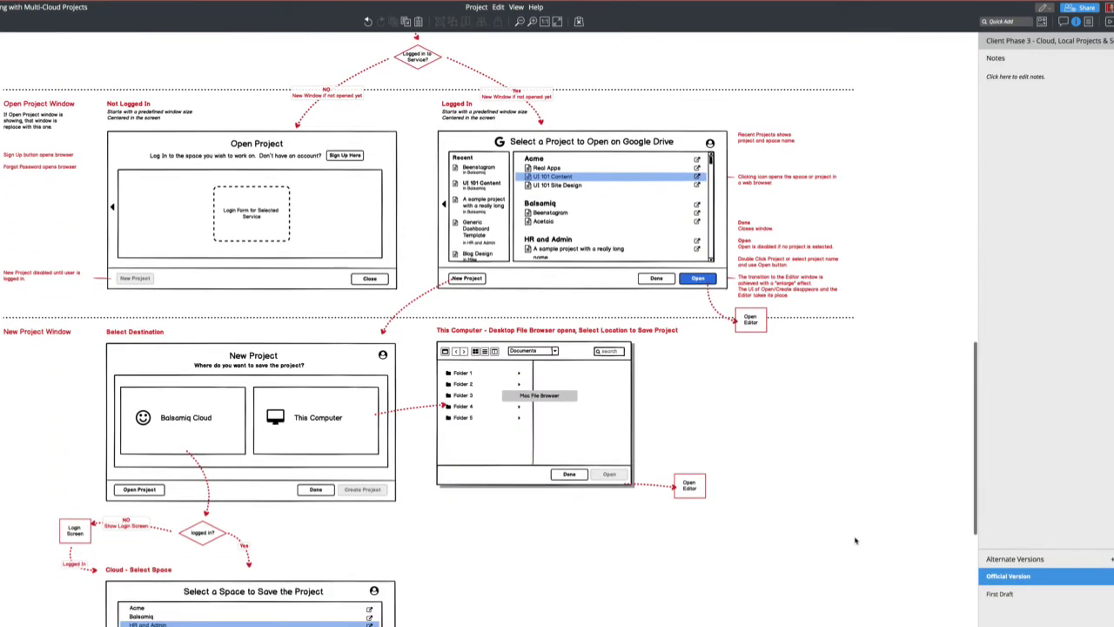
{"action": "left_click_drag", "start_coordinate": [500, 141], "coordinate": [174, 379]}
{"action": "scroll", "coordinate": [250, 587], "scroll_direction": "down", "scroll_amount": 5}
{"action": "left_click", "coordinate": [180, 382]}
Group the Balsamiq Cloud, This Computer and Google Drive buttons in the New Source Added layout for copying.
{"action": "scroll", "coordinate": [333, 286], "scroll_direction": "up", "scroll_amount": 10}
{"action": "scroll", "coordinate": [334, 285], "scroll_direction": "up", "scroll_amount": 8}
{"action": "scroll", "coordinate": [376, 228], "scroll_direction": "down", "scroll_amount": 3}
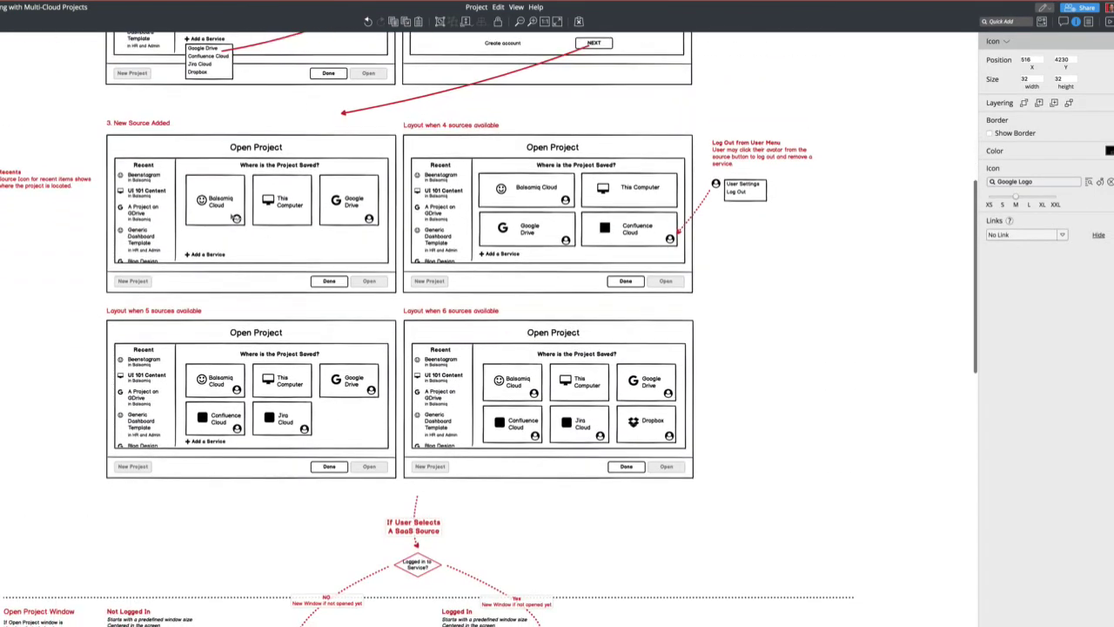
{"action": "left_click", "coordinate": [238, 218]}
{"action": "left_click", "coordinate": [288, 209], "text": "shift"}
{"action": "left_click", "coordinate": [361, 207], "text": "shift"}
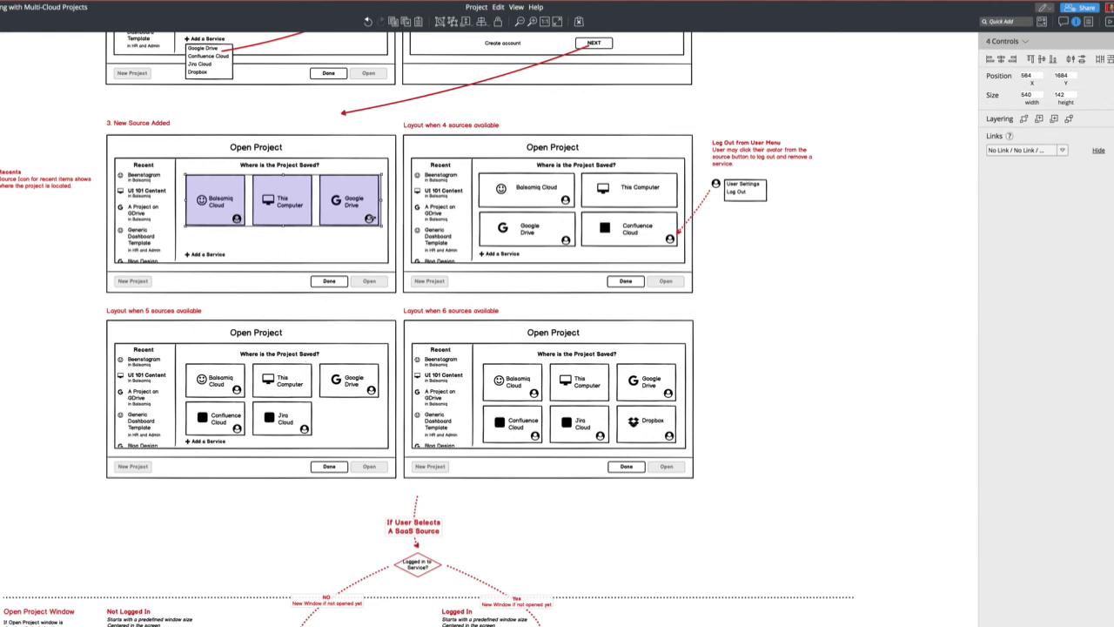
{"action": "key", "text": "ctrl+g"}
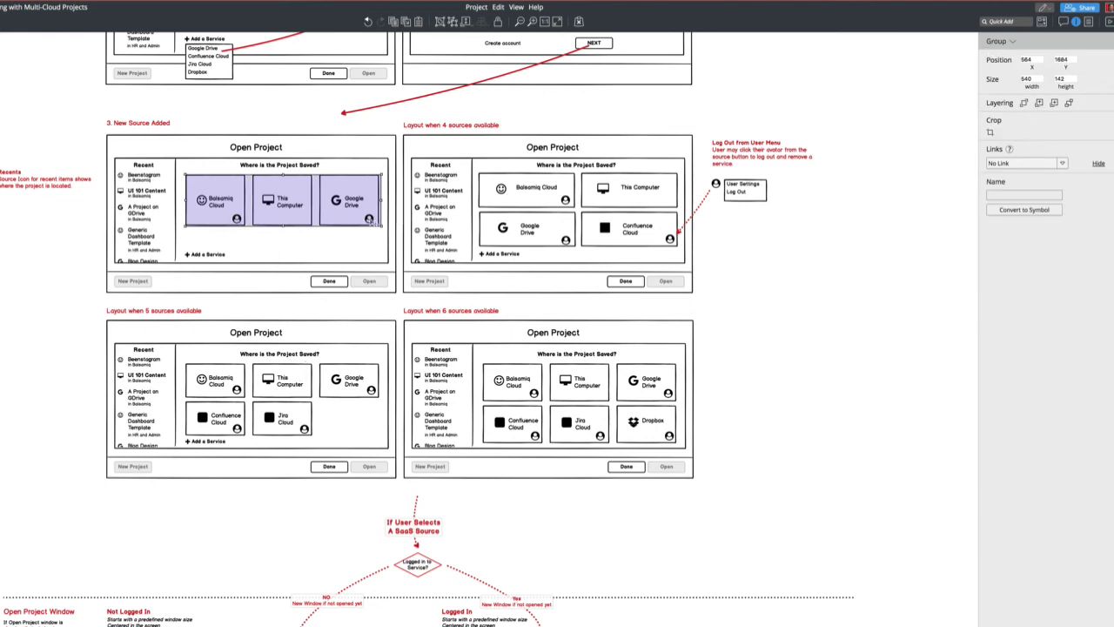
Delete the Balsamiq Cloud and This Computer buttons from the Select Destination window of the New Project section.
{"action": "scroll", "coordinate": [246, 282], "scroll_direction": "down", "scroll_amount": 10}
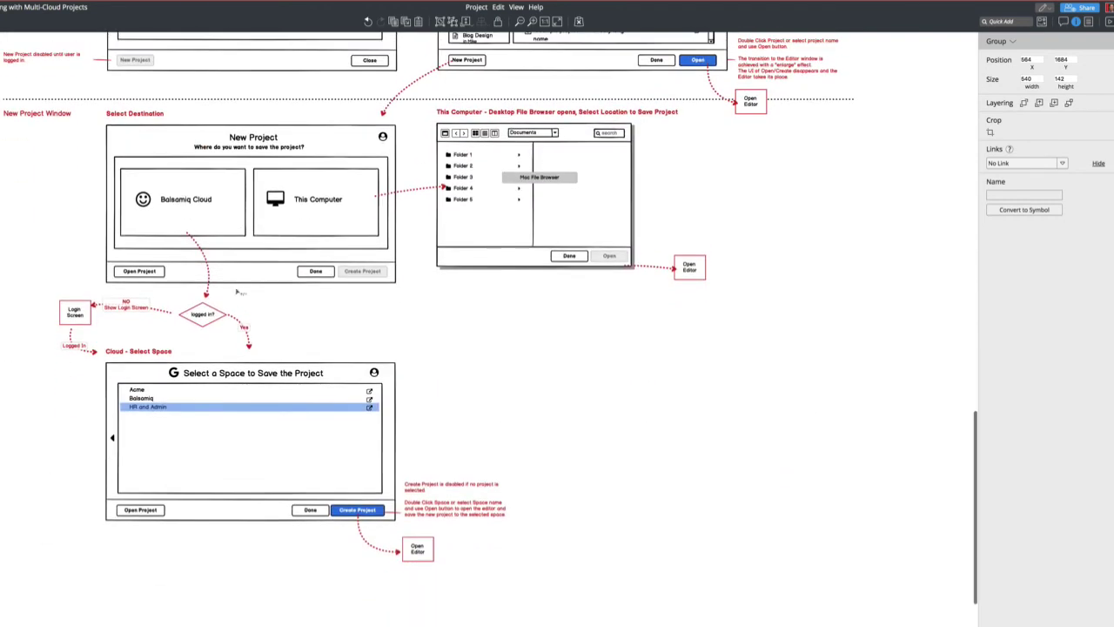
{"action": "left_click", "coordinate": [191, 214]}
{"action": "left_click", "coordinate": [303, 207], "text": "shift"}
{"action": "key", "text": "Delete"}
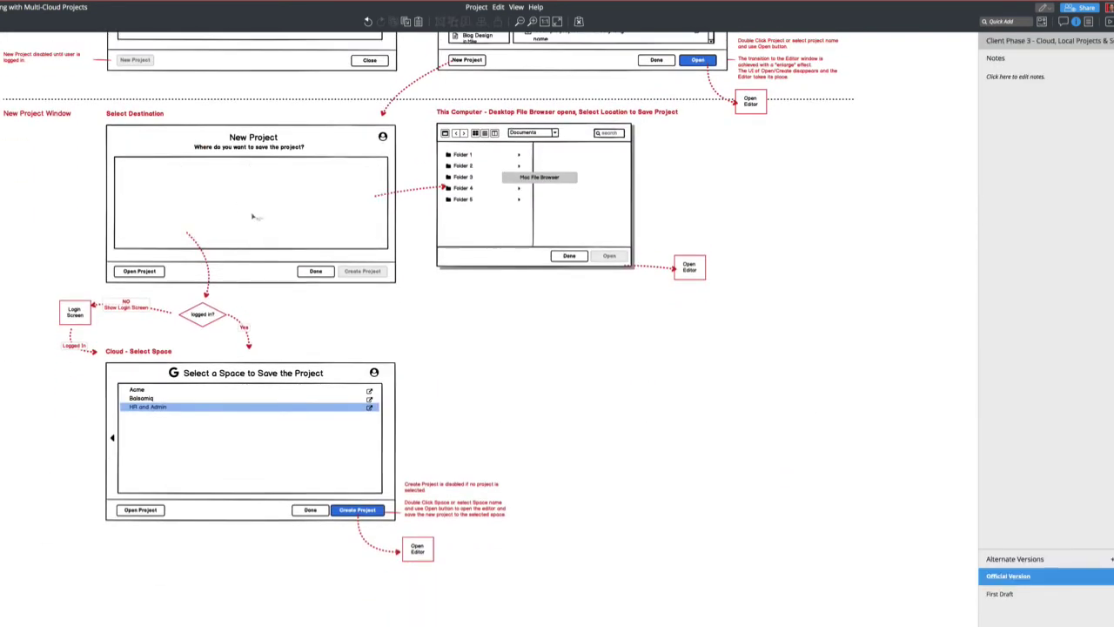
Paste the group of three source buttons into the Select Destination window and enlarge it to about 687 by 178.
{"action": "key", "text": "ctrl+v"}
{"action": "left_click_drag", "start_coordinate": [281, 79], "coordinate": [219, 207]}
{"action": "left_click_drag", "start_coordinate": [319, 221], "coordinate": [377, 235]}
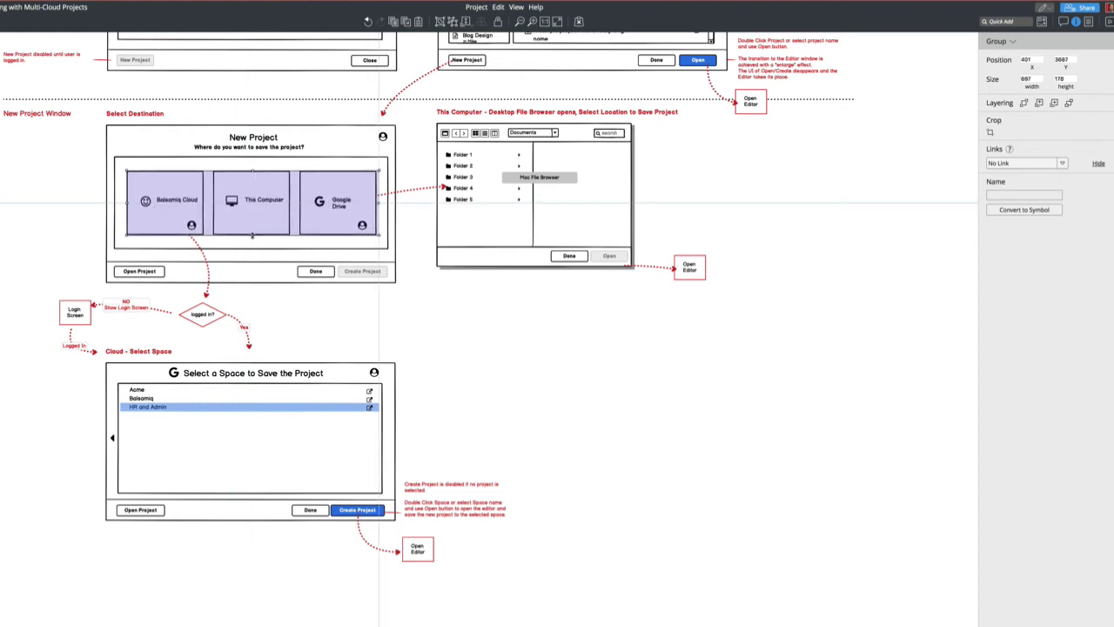
Move the start of the dotted arrow to "logged in?" onto the Google Drive button and bring the arrow to the front.
{"action": "left_click", "coordinate": [208, 267]}
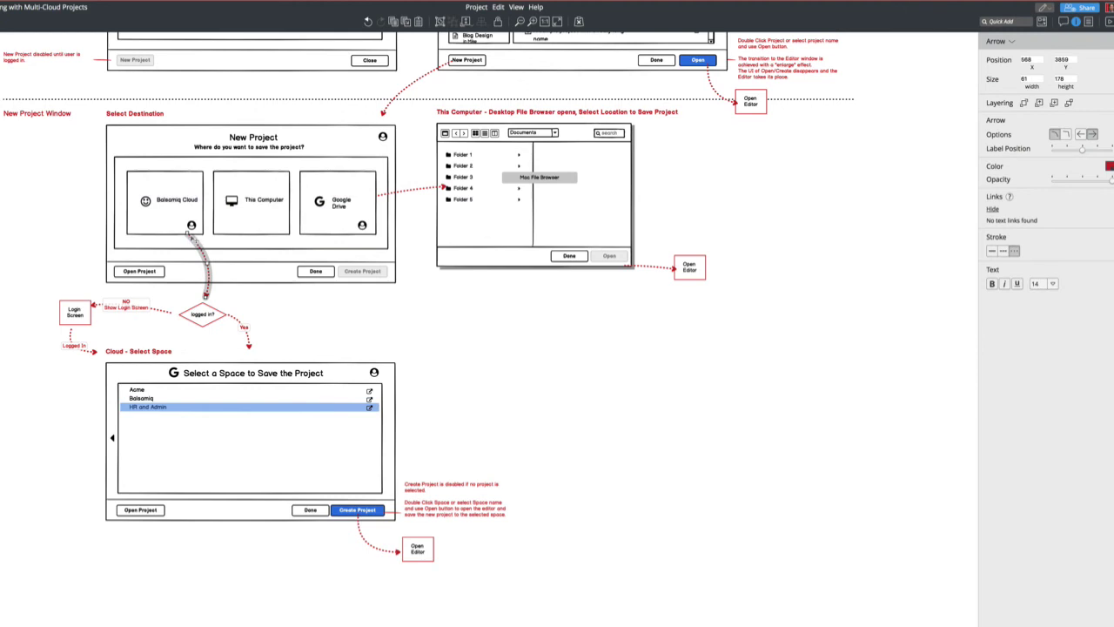
{"action": "left_click", "coordinate": [186, 231]}
{"action": "left_click", "coordinate": [192, 238]}
{"action": "left_click_drag", "start_coordinate": [192, 239], "coordinate": [313, 228]}
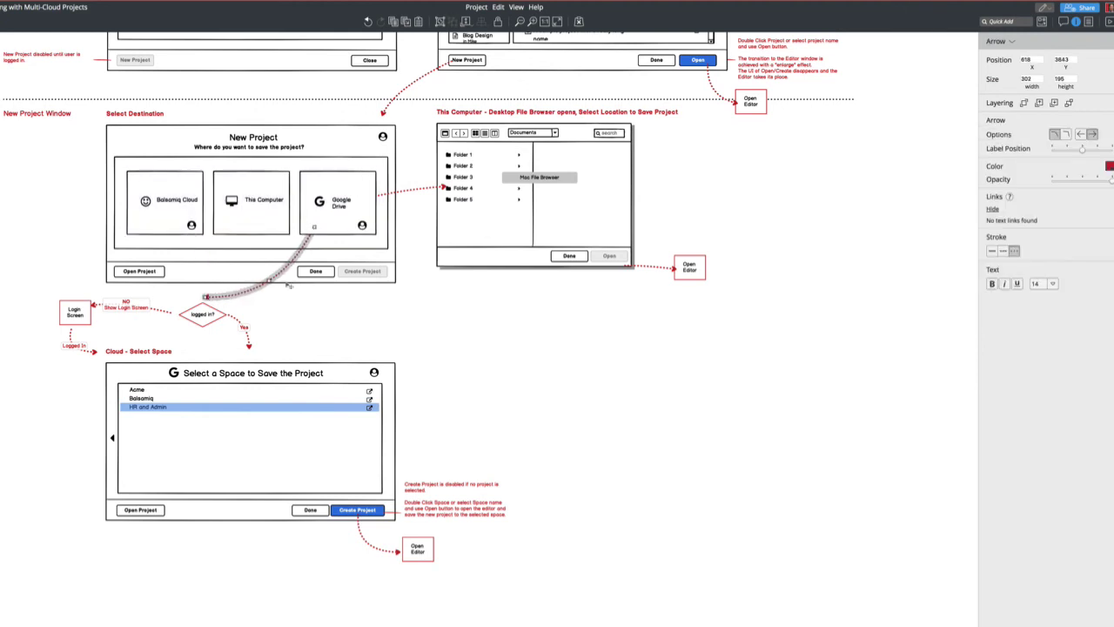
{"action": "right_click", "coordinate": [271, 275]}
{"action": "mouse_move", "coordinate": [287, 357]}
{"action": "left_click", "coordinate": [306, 376]}
{"action": "left_click", "coordinate": [452, 362]}
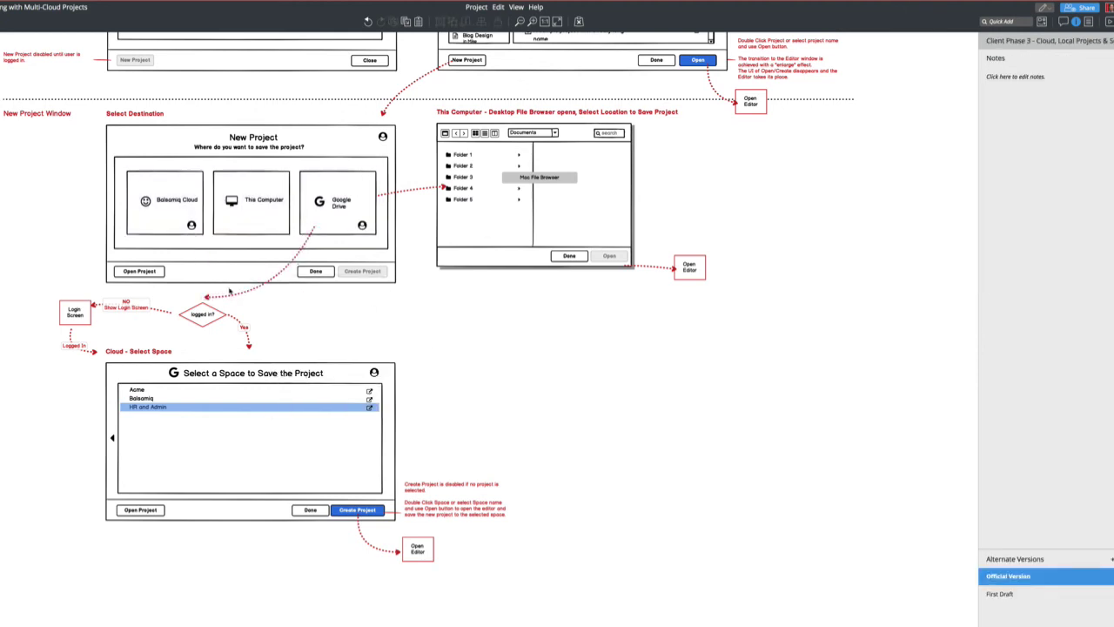
Reverse the bend of the Google Drive arrow so that it curves down into the "logged in?" decision.
{"action": "left_click", "coordinate": [212, 299]}
{"action": "left_click_drag", "start_coordinate": [270, 280], "coordinate": [233, 259]}
{"action": "left_click", "coordinate": [237, 344]}
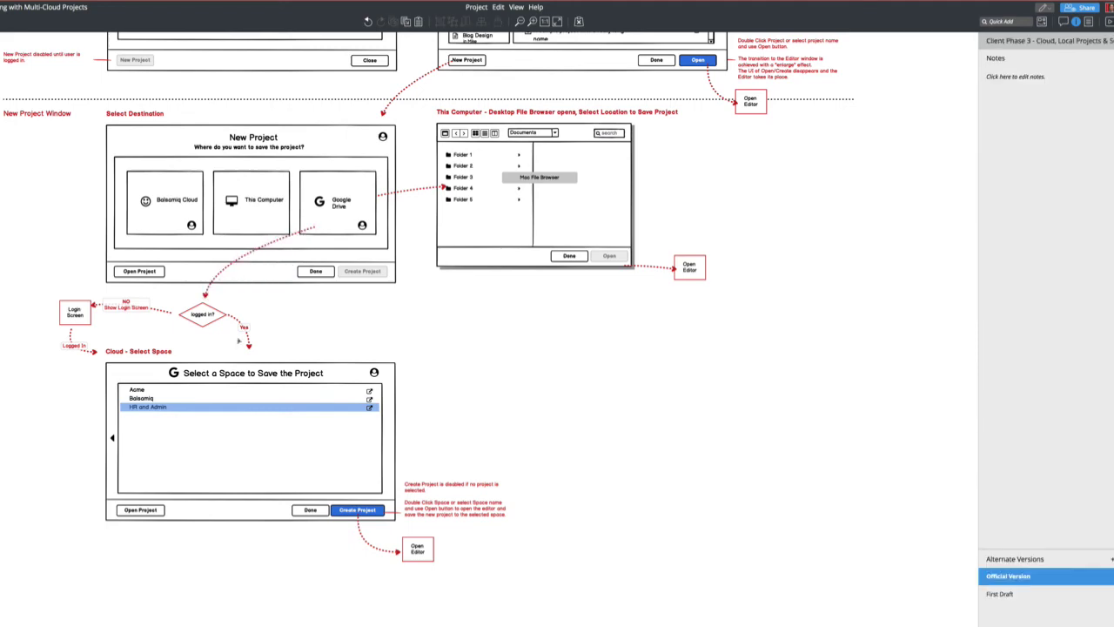
Shift the dotted Yes arrow from the "logged in?" decision slightly down and to the right.
{"action": "scroll", "coordinate": [229, 376], "scroll_direction": "up", "scroll_amount": 2}
{"action": "left_click", "coordinate": [84, 383]}
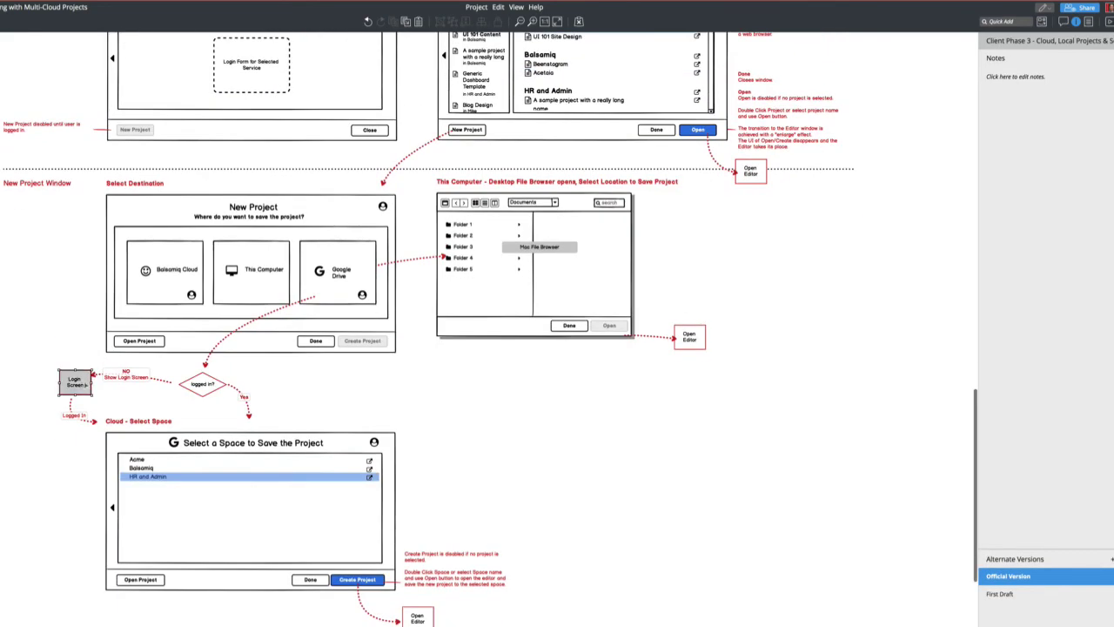
{"action": "scroll", "coordinate": [113, 409], "scroll_direction": "up", "scroll_amount": 2}
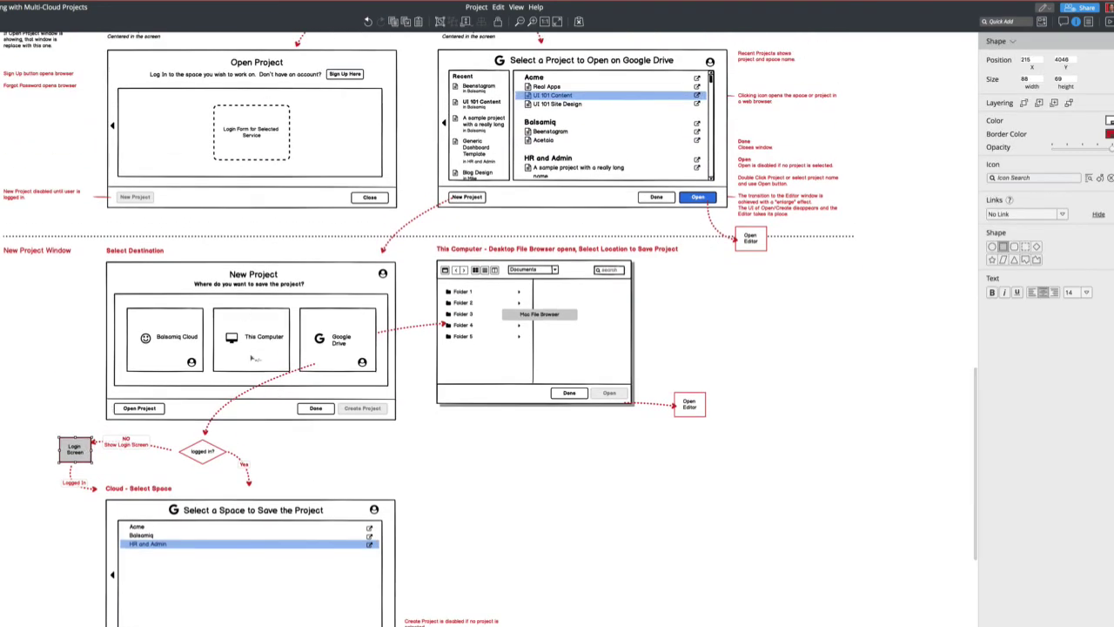
{"action": "scroll", "coordinate": [268, 524], "scroll_direction": "down", "scroll_amount": 2}
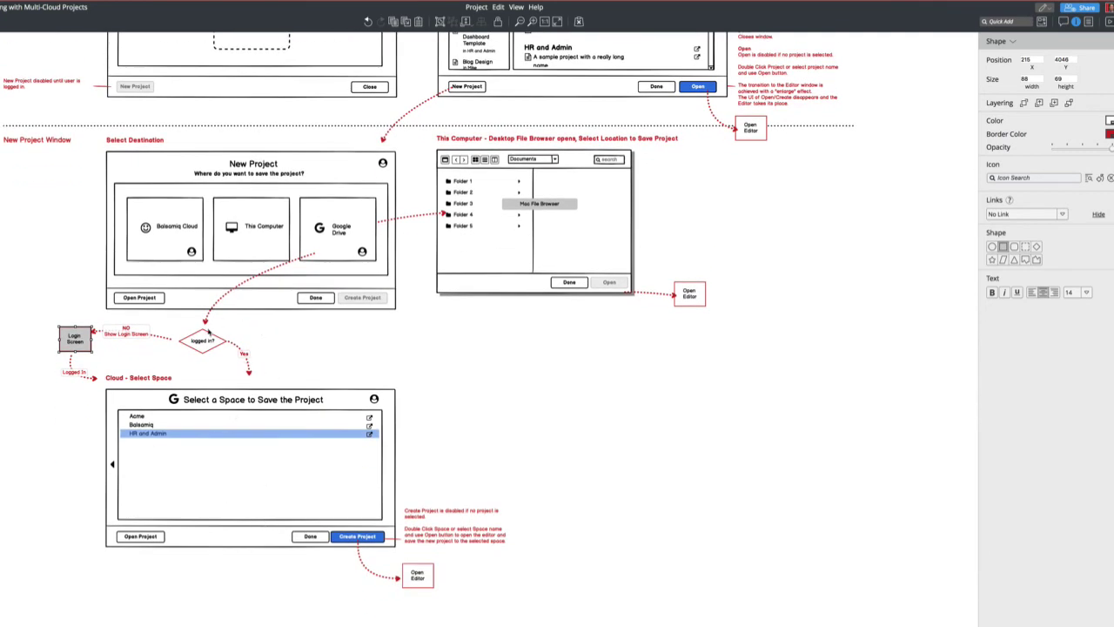
{"action": "left_click", "coordinate": [247, 359]}
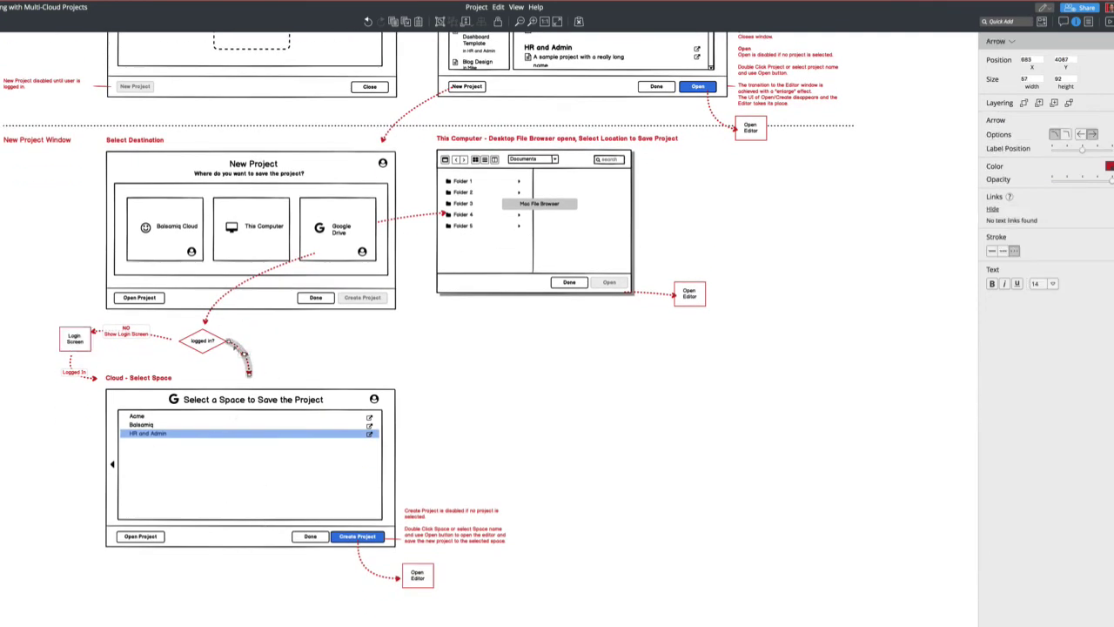
{"action": "left_click_drag", "start_coordinate": [246, 358], "coordinate": [252, 364]}
Change the title of the Cloud - Select Space window to "Select a Folder to Save the Project".
{"action": "left_click", "coordinate": [262, 402]}
{"action": "double_click", "coordinate": [248, 399]}
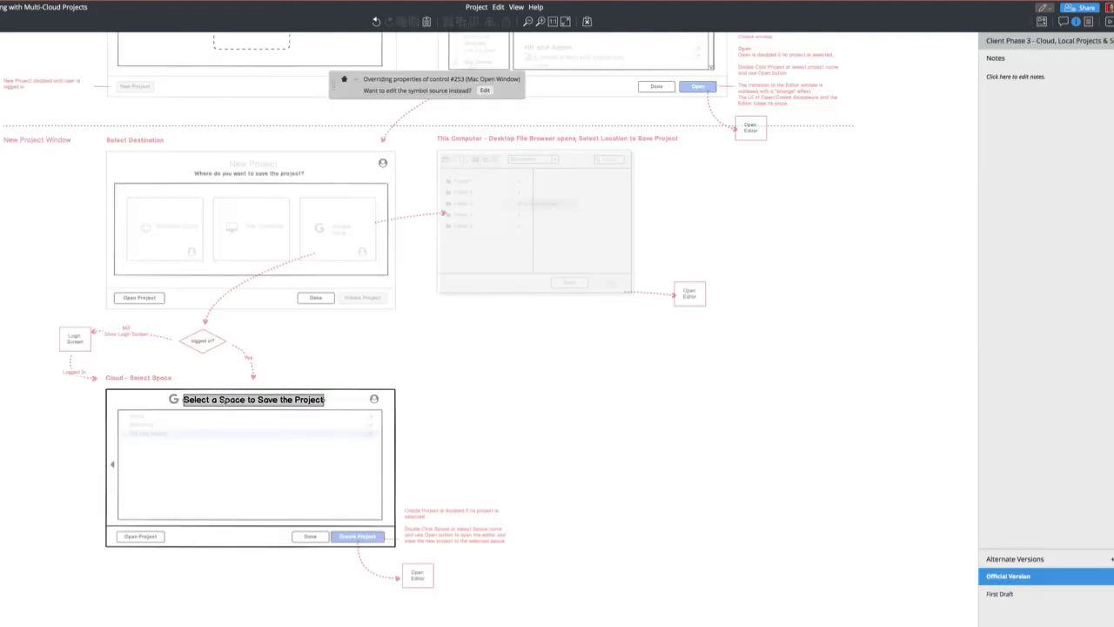
{"action": "double_click", "coordinate": [235, 402]}
{"action": "type", "text": "Folder"}
{"action": "left_click", "coordinate": [373, 373]}
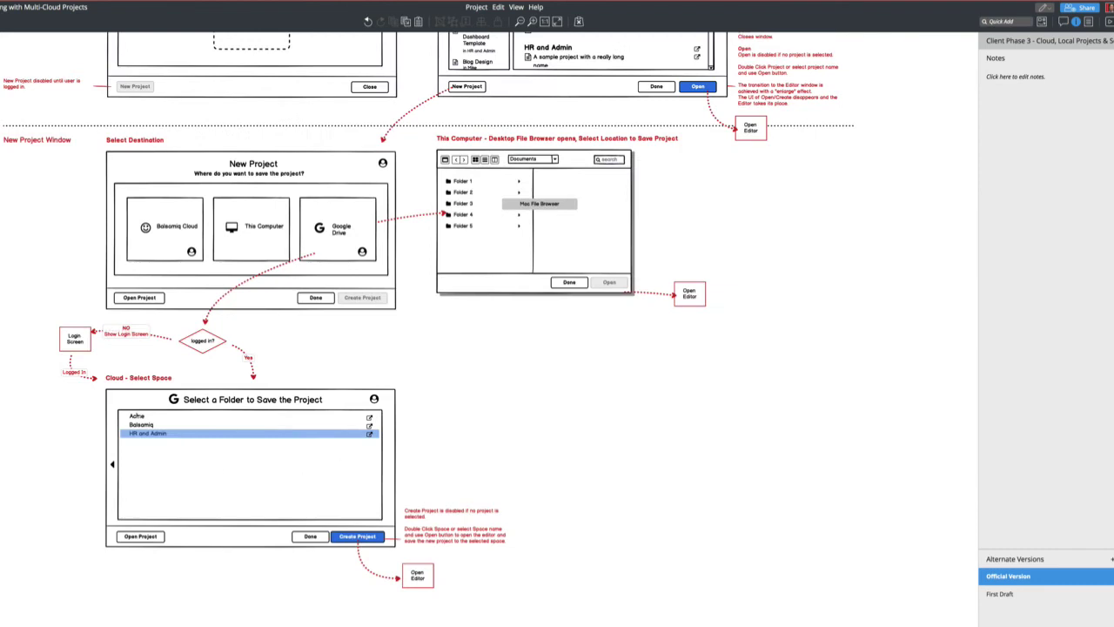
Add an extra-small (XS) Folder icon beside each of the Acme, Balsamiq, and HR and Admin entries in the folder list.
{"action": "left_click", "coordinate": [136, 419]}
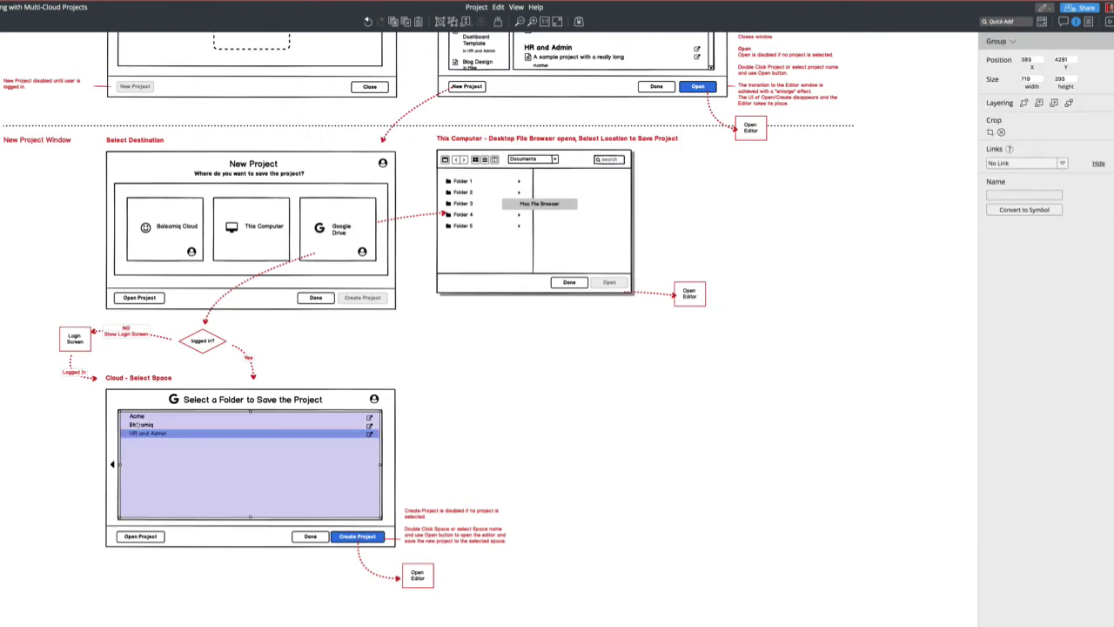
{"action": "key", "text": "ctrl+f"}
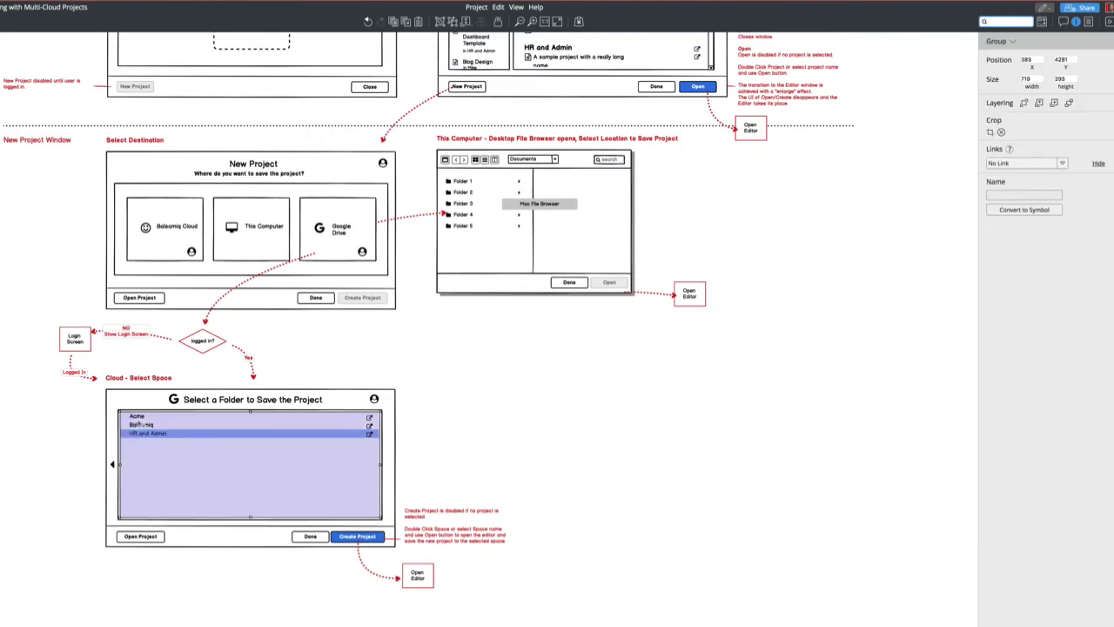
{"action": "type", "text": "folder"}
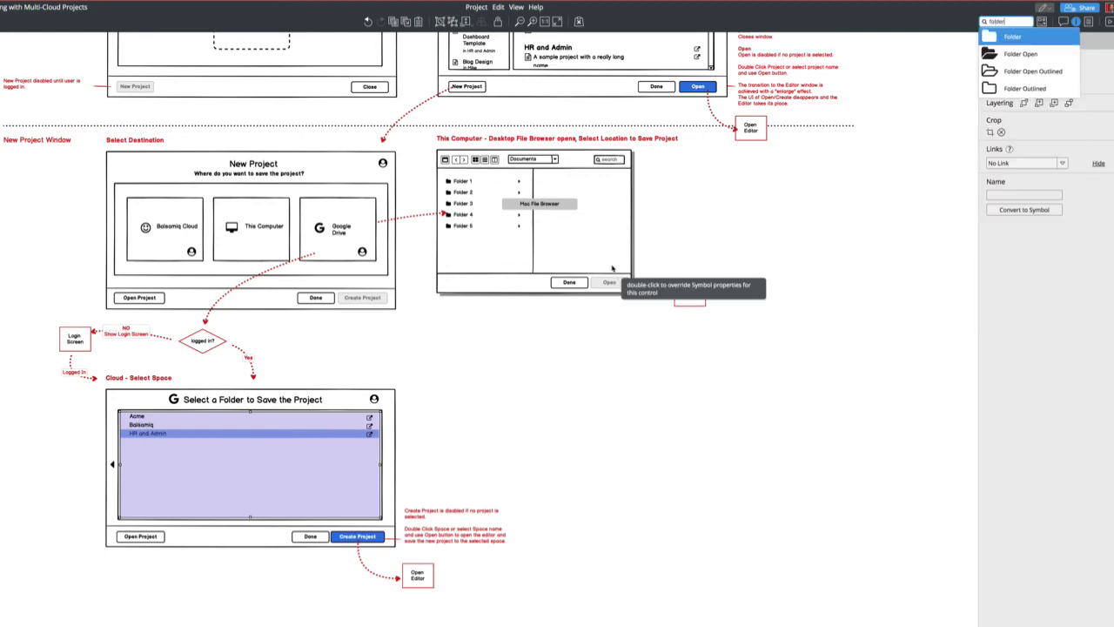
{"action": "key", "text": "Return"}
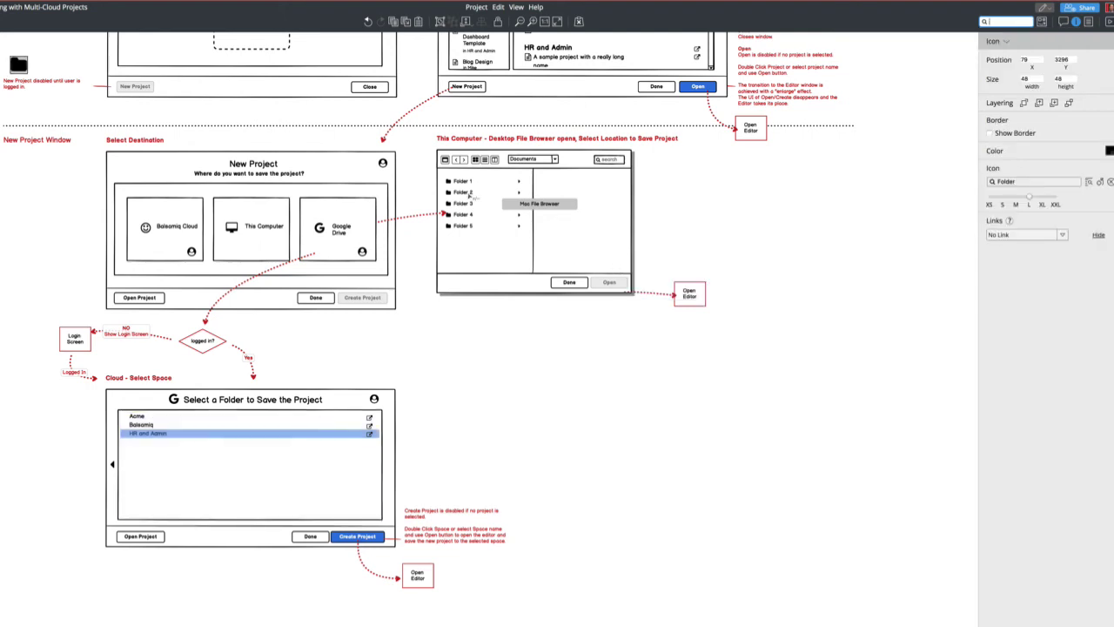
{"action": "left_click_drag", "start_coordinate": [18, 65], "coordinate": [131, 420]}
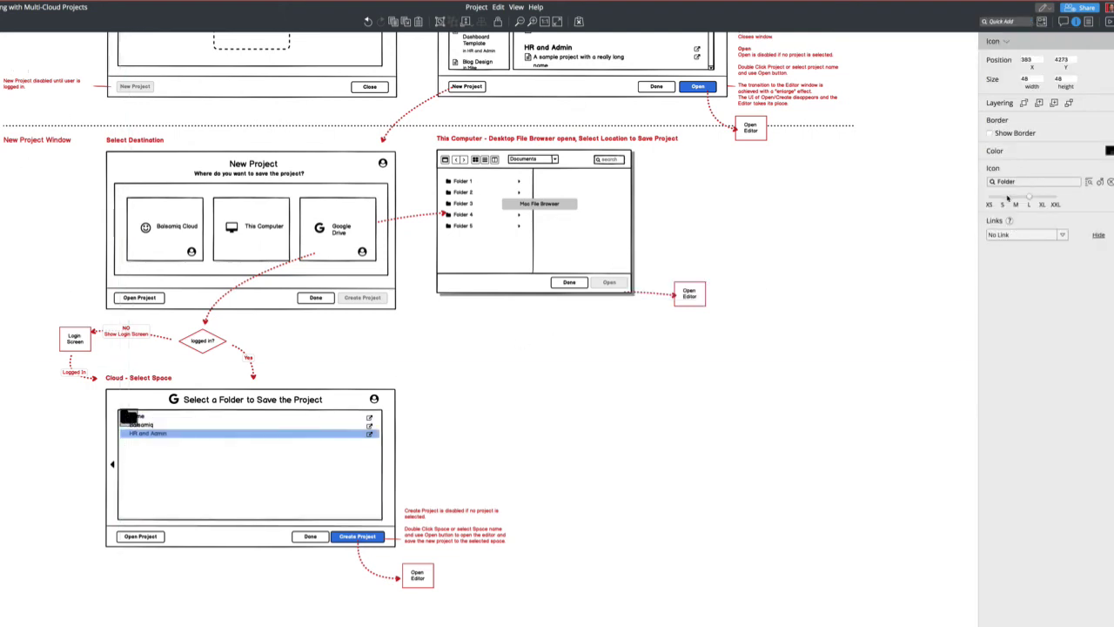
{"action": "left_click", "coordinate": [1003, 198]}
{"action": "left_click_drag", "start_coordinate": [125, 420], "coordinate": [123, 414]}
{"action": "scroll", "coordinate": [166, 423], "scroll_direction": "left", "scroll_amount": 1}
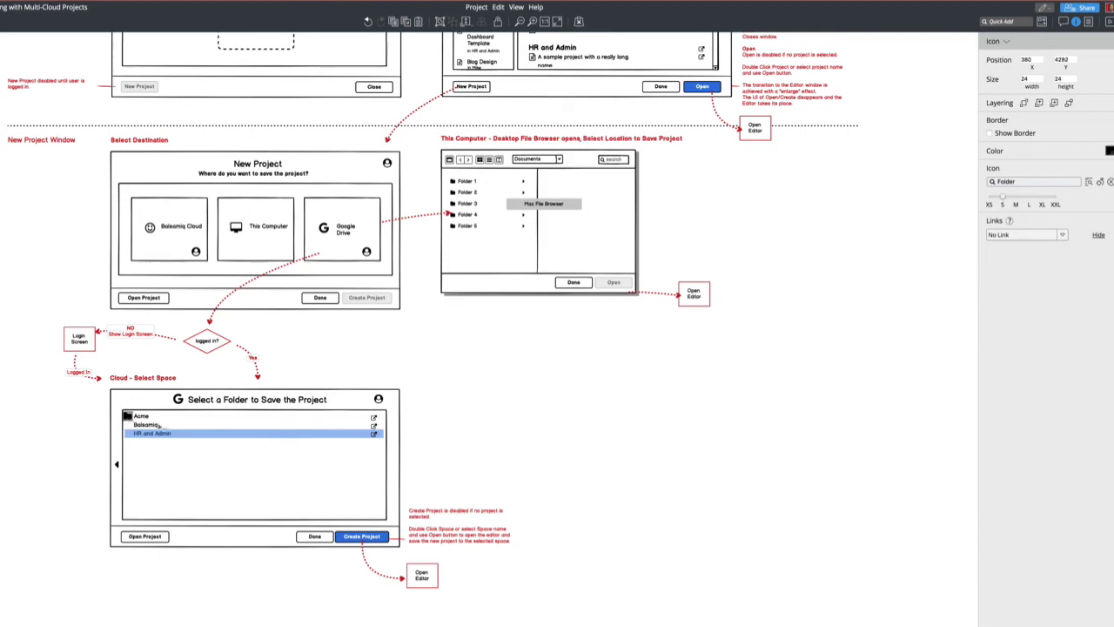
{"action": "key", "text": "super+1"}
{"action": "scroll", "coordinate": [162, 426], "scroll_direction": "down", "scroll_amount": 10}
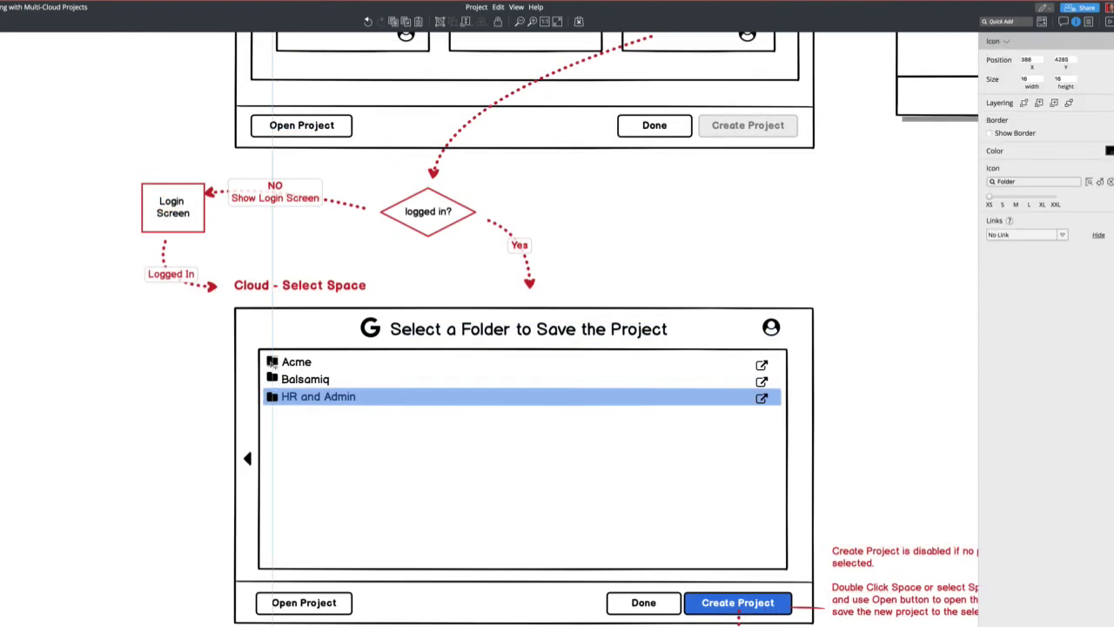
Shift the start of the folder list's text slightly right so the names clear the folder icons.
{"action": "left_click", "coordinate": [305, 372]}
{"action": "double_click", "coordinate": [305, 375]}
{"action": "key", "text": "Escape"}
{"action": "left_click_drag", "start_coordinate": [263, 469], "coordinate": [273, 469]}
{"action": "left_click", "coordinate": [121, 459]}
{"action": "left_click", "coordinate": [121, 459]}
Give the two arrows linking the Select a Source, Log In and New Source Added windows a dotted stroke.
{"action": "scroll", "coordinate": [140, 503], "scroll_direction": "down", "scroll_amount": 3}
{"action": "scroll", "coordinate": [784, 251], "scroll_direction": "right", "scroll_amount": 3}
{"action": "scroll", "coordinate": [783, 252], "scroll_direction": "up", "scroll_amount": 10}
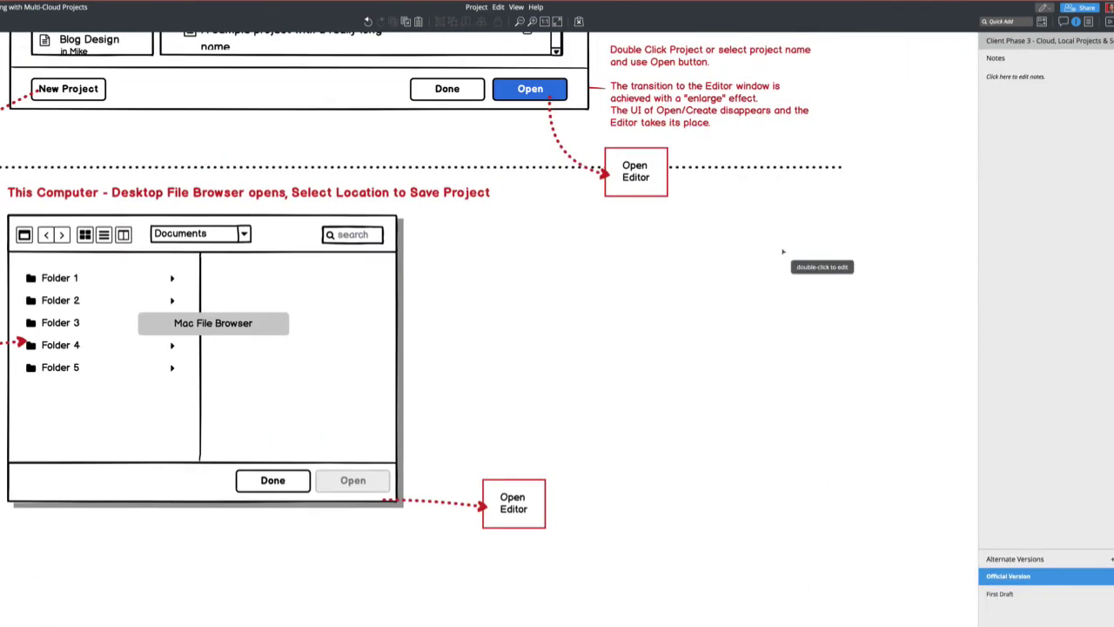
{"action": "scroll", "coordinate": [687, 441], "scroll_direction": "down", "scroll_amount": 3}
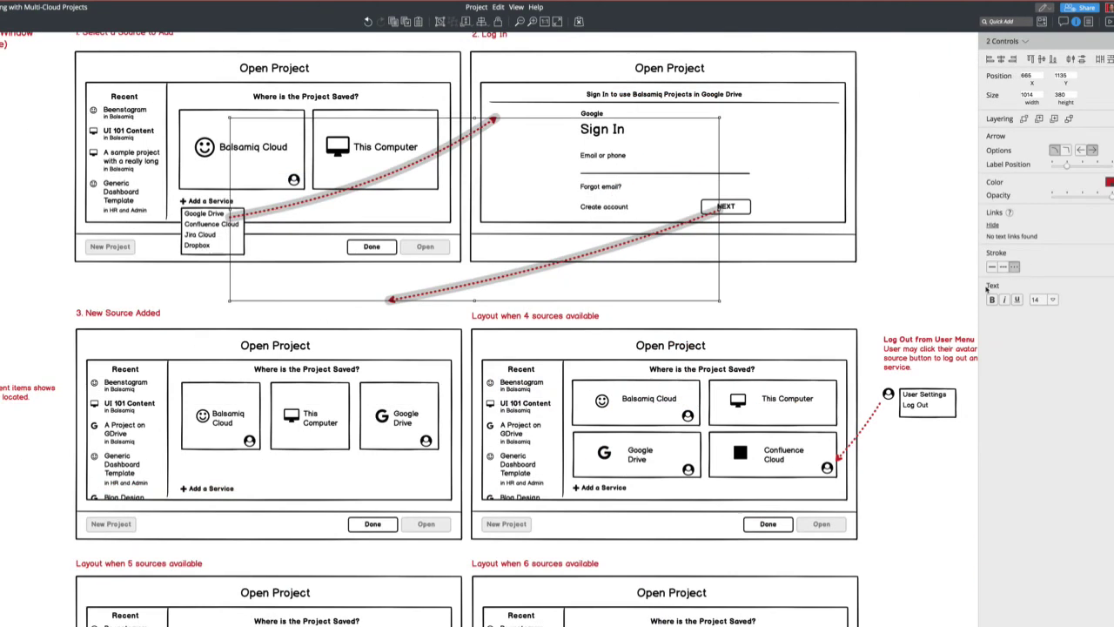
{"action": "left_click", "coordinate": [896, 279]}
{"action": "key", "text": "super+minus"}
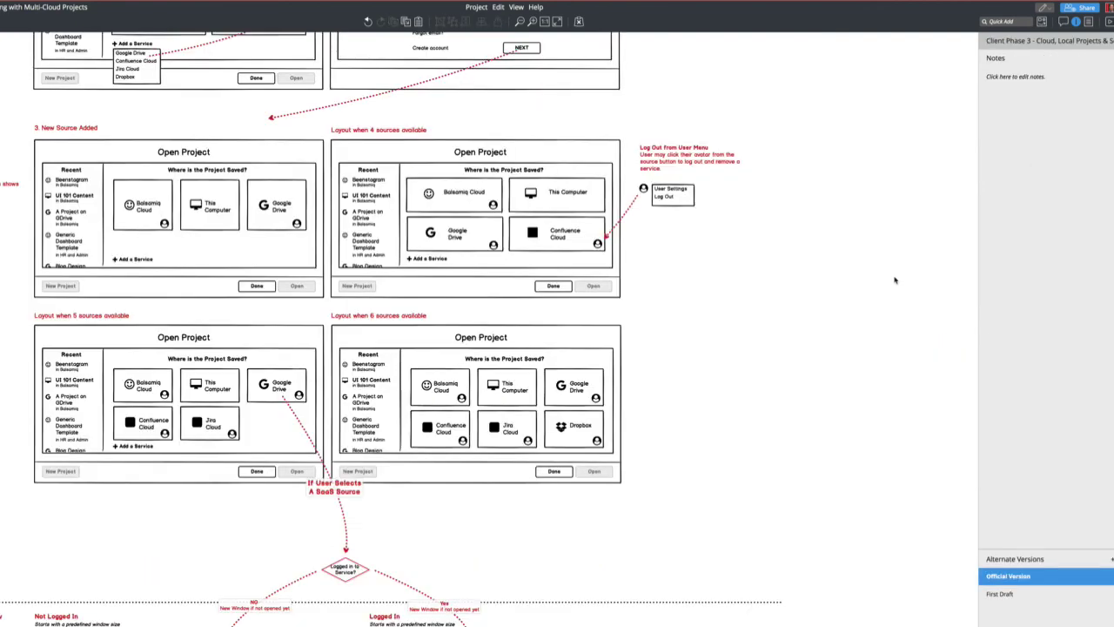
Review the complete Client Phase 3 flow, from the Desktop Client heading down to the Cloud - Select Space window.
{"action": "scroll", "coordinate": [895, 280], "scroll_direction": "up", "scroll_amount": 5}
{"action": "scroll", "coordinate": [895, 280], "scroll_direction": "down", "scroll_amount": 7}
{"action": "scroll", "coordinate": [895, 280], "scroll_direction": "down", "scroll_amount": 10}
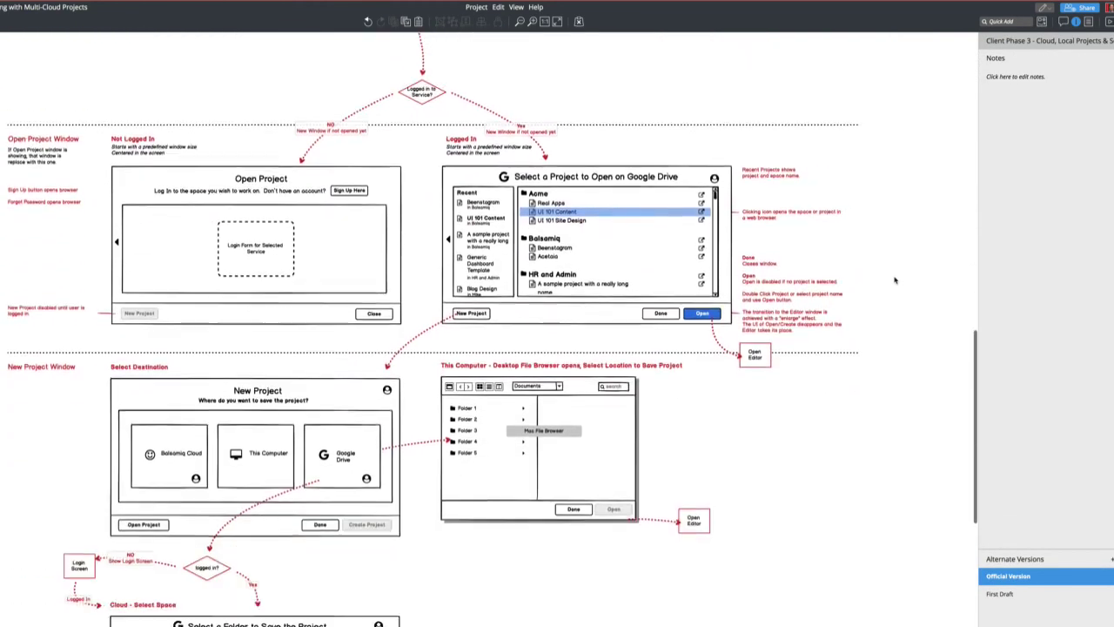
{"action": "scroll", "coordinate": [895, 279], "scroll_direction": "down", "scroll_amount": 2}
{"action": "scroll", "coordinate": [895, 280], "scroll_direction": "up", "scroll_amount": 5}
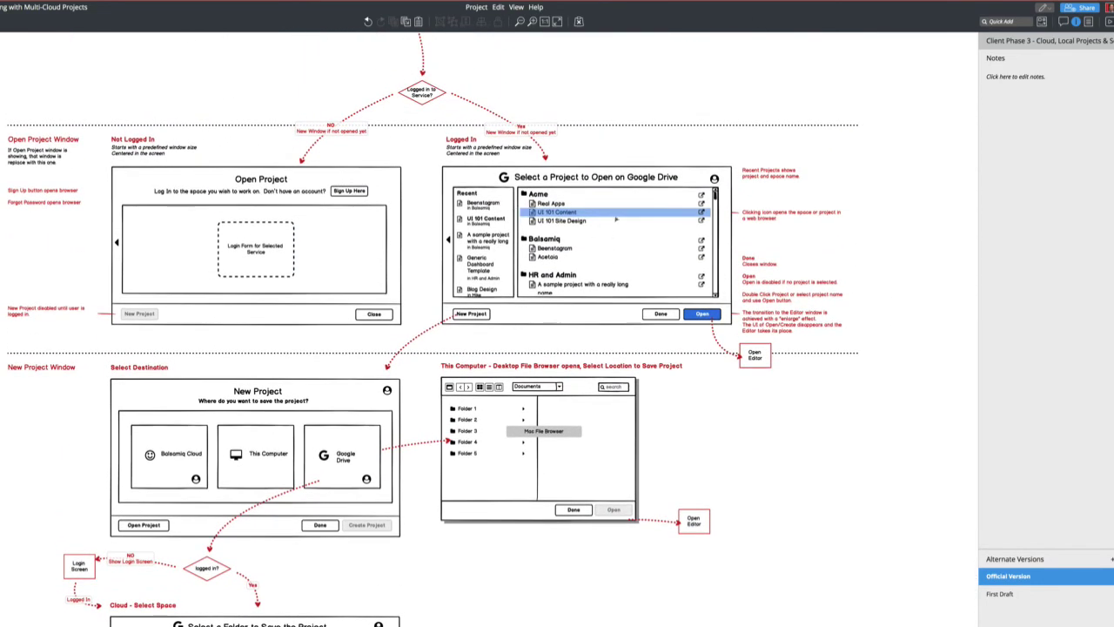
{"action": "scroll", "coordinate": [573, 269], "scroll_direction": "down", "scroll_amount": 2}
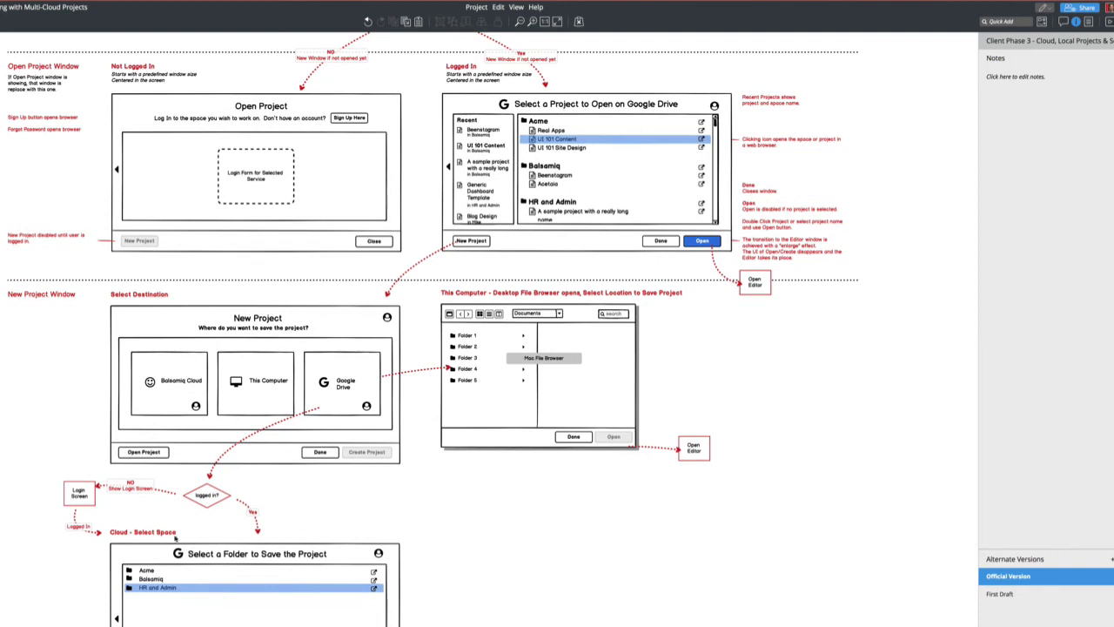
{"action": "scroll", "coordinate": [175, 538], "scroll_direction": "down", "scroll_amount": 4}
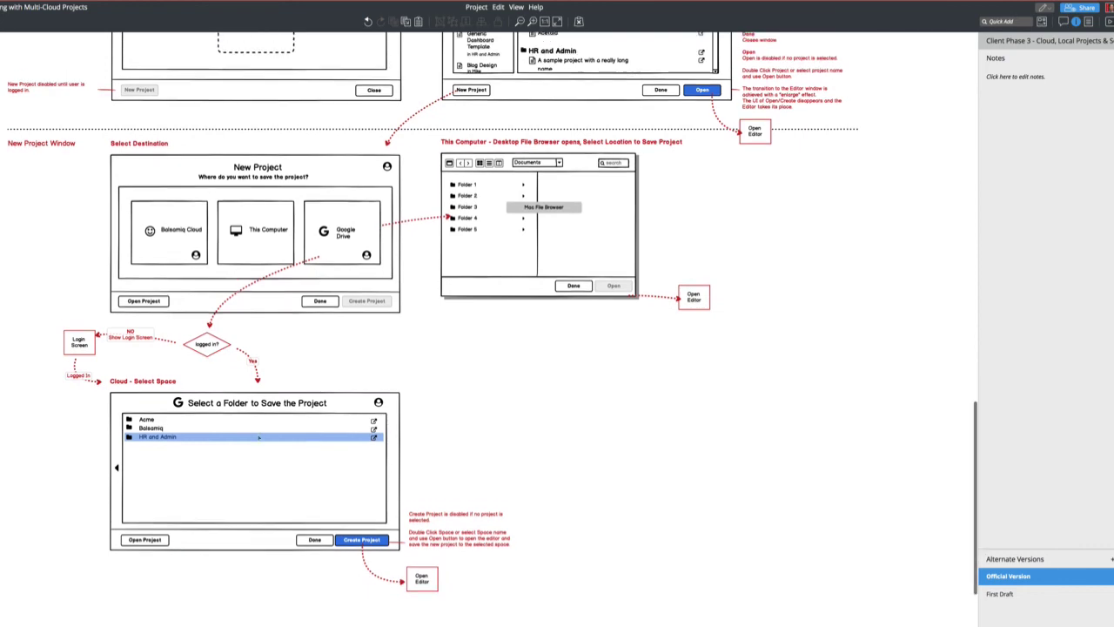
{"action": "scroll", "coordinate": [259, 438], "scroll_direction": "down", "scroll_amount": 1}
{"action": "scroll", "coordinate": [258, 438], "scroll_direction": "up", "scroll_amount": 1}
{"action": "scroll", "coordinate": [258, 438], "scroll_direction": "up", "scroll_amount": 15}
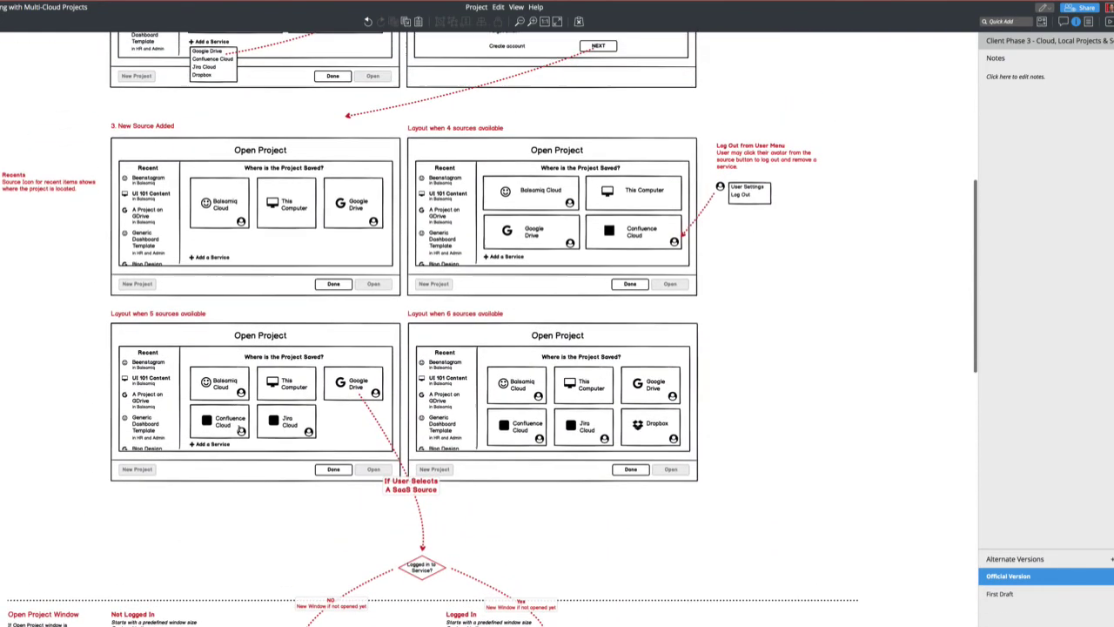
{"action": "scroll", "coordinate": [236, 400], "scroll_direction": "up", "scroll_amount": 7}
{"action": "scroll", "coordinate": [232, 317], "scroll_direction": "up", "scroll_amount": 2}
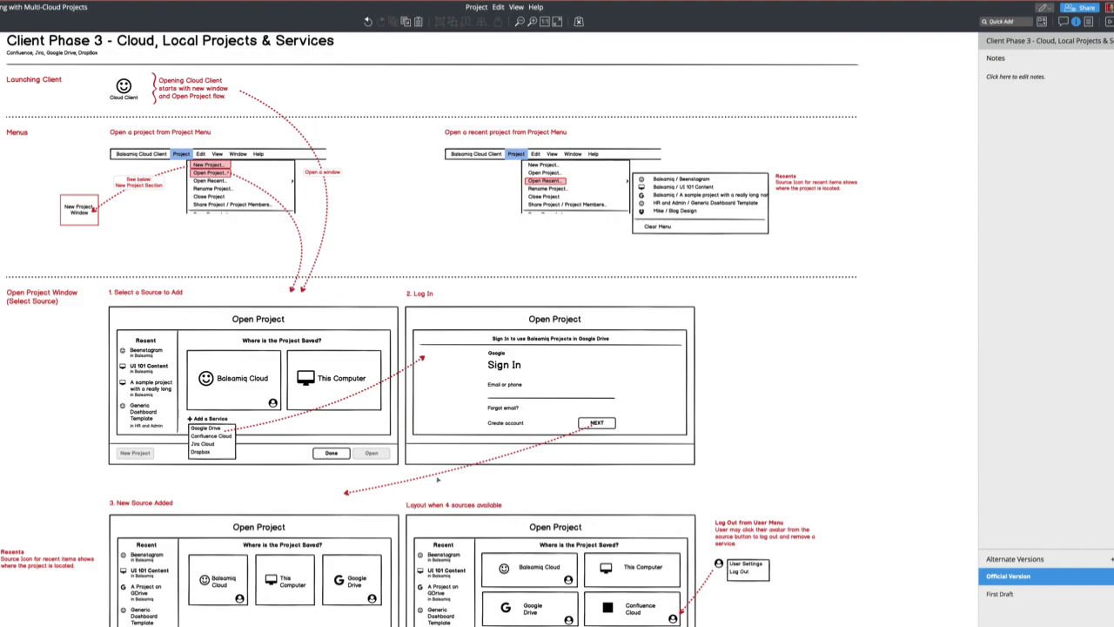
{"action": "scroll", "coordinate": [464, 468], "scroll_direction": "down", "scroll_amount": 5}
{"action": "scroll", "coordinate": [464, 468], "scroll_direction": "up", "scroll_amount": 6}
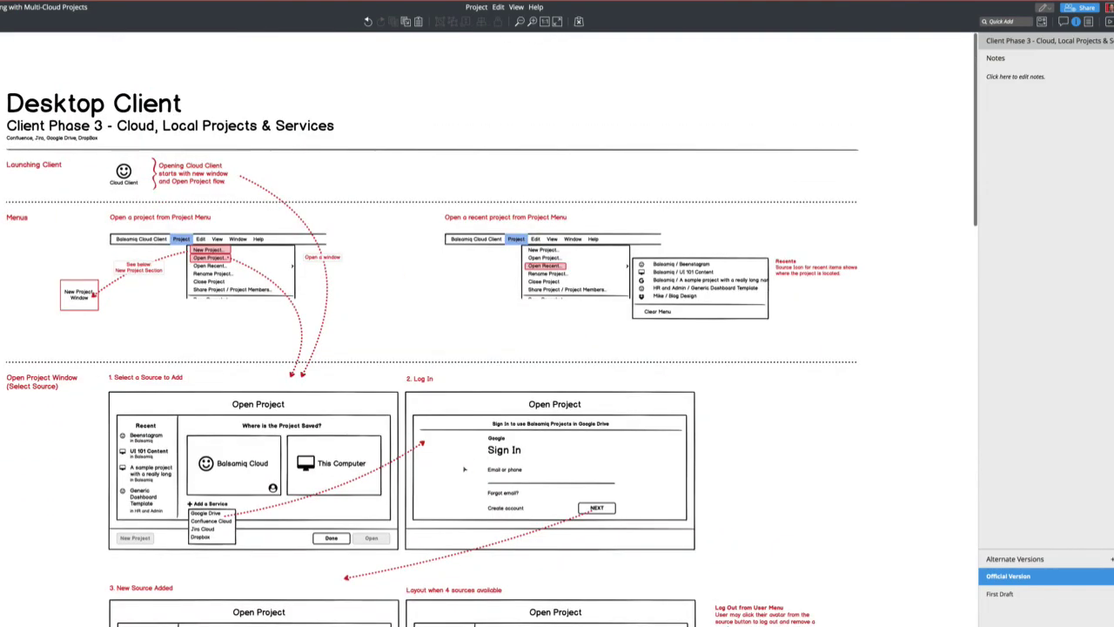
{"action": "scroll", "coordinate": [529, 466], "scroll_direction": "down", "scroll_amount": 3}
{"action": "scroll", "coordinate": [529, 465], "scroll_direction": "down", "scroll_amount": 8}
{"action": "scroll", "coordinate": [536, 468], "scroll_direction": "up", "scroll_amount": 5}
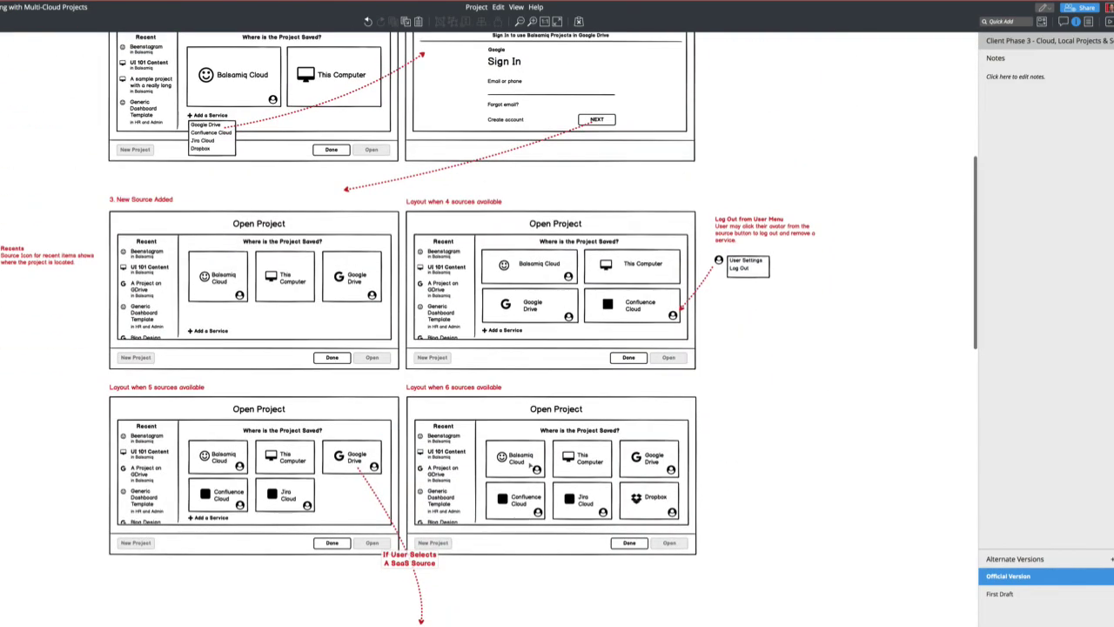
{"action": "scroll", "coordinate": [532, 466], "scroll_direction": "down", "scroll_amount": 15}
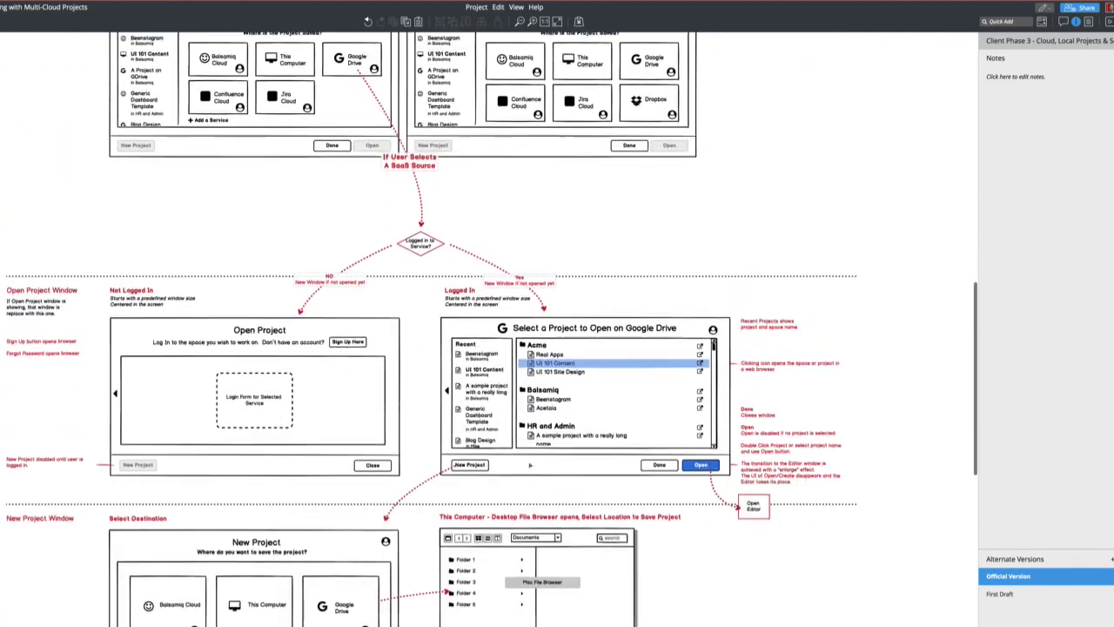
{"action": "scroll", "coordinate": [529, 465], "scroll_direction": "down", "scroll_amount": 1}
{"action": "scroll", "coordinate": [529, 465], "scroll_direction": "down", "scroll_amount": 1}
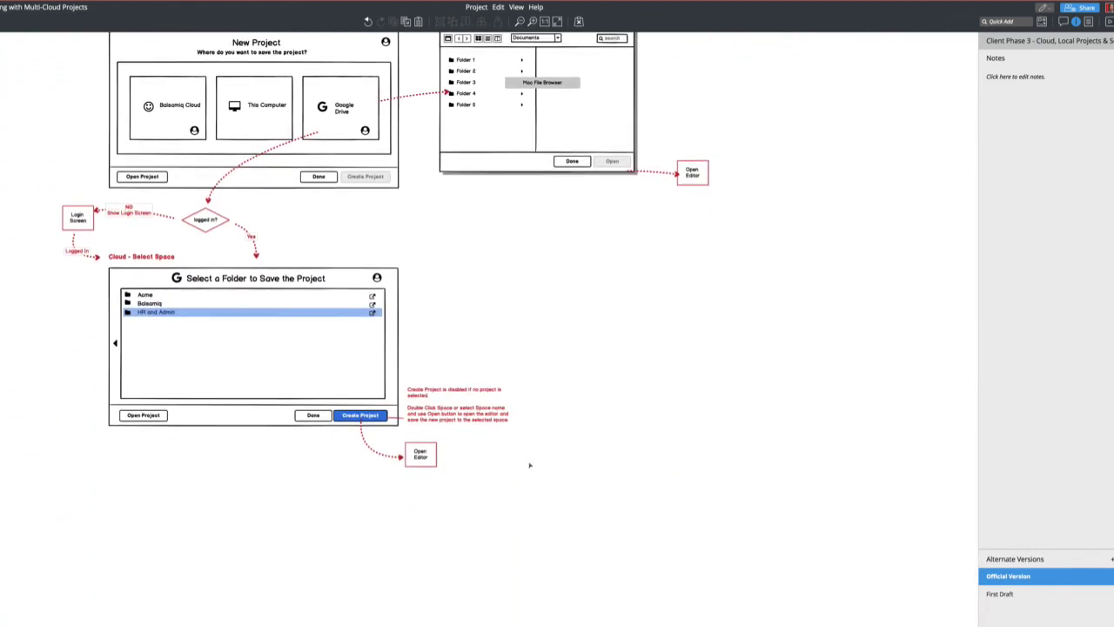
{"action": "scroll", "coordinate": [530, 465], "scroll_direction": "up", "scroll_amount": 15}
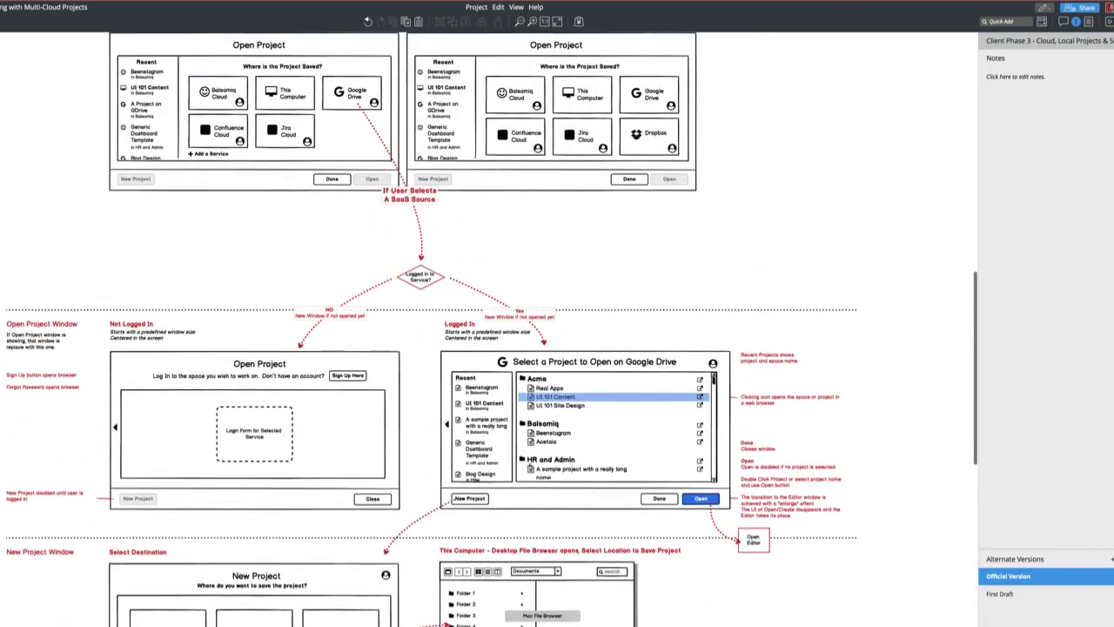
{"action": "scroll", "coordinate": [530, 465], "scroll_direction": "up", "scroll_amount": 8}
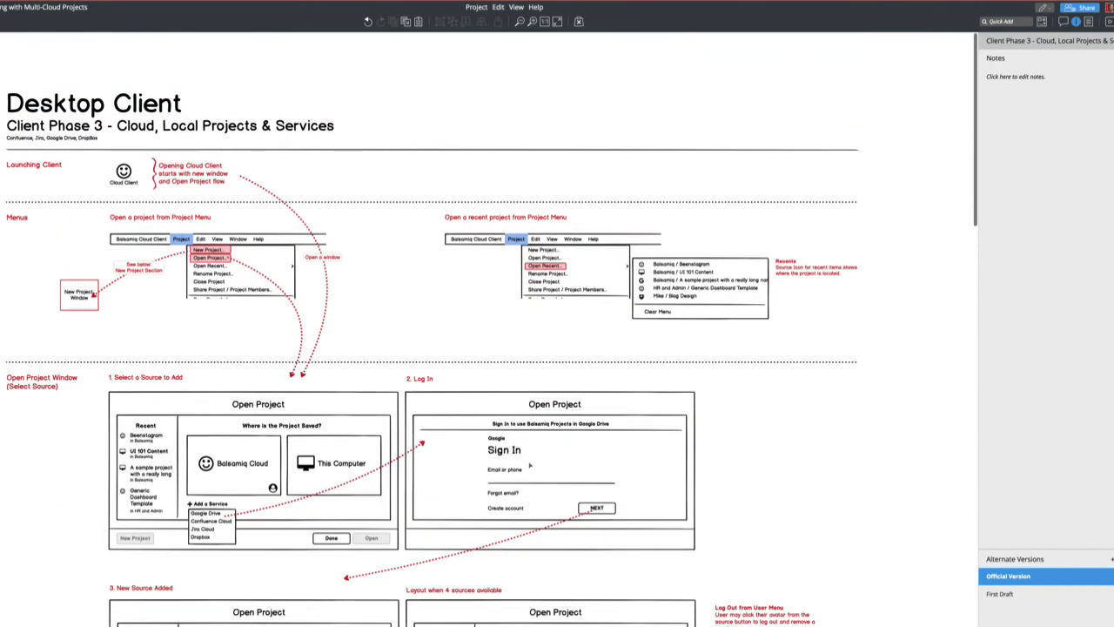
{"action": "scroll", "coordinate": [529, 465], "scroll_direction": "down", "scroll_amount": 5}
{"action": "scroll", "coordinate": [709, 414], "scroll_direction": "up", "scroll_amount": 5}
{"action": "scroll", "coordinate": [710, 414], "scroll_direction": "down", "scroll_amount": 5}
{"action": "scroll", "coordinate": [514, 261], "scroll_direction": "down", "scroll_amount": 14}
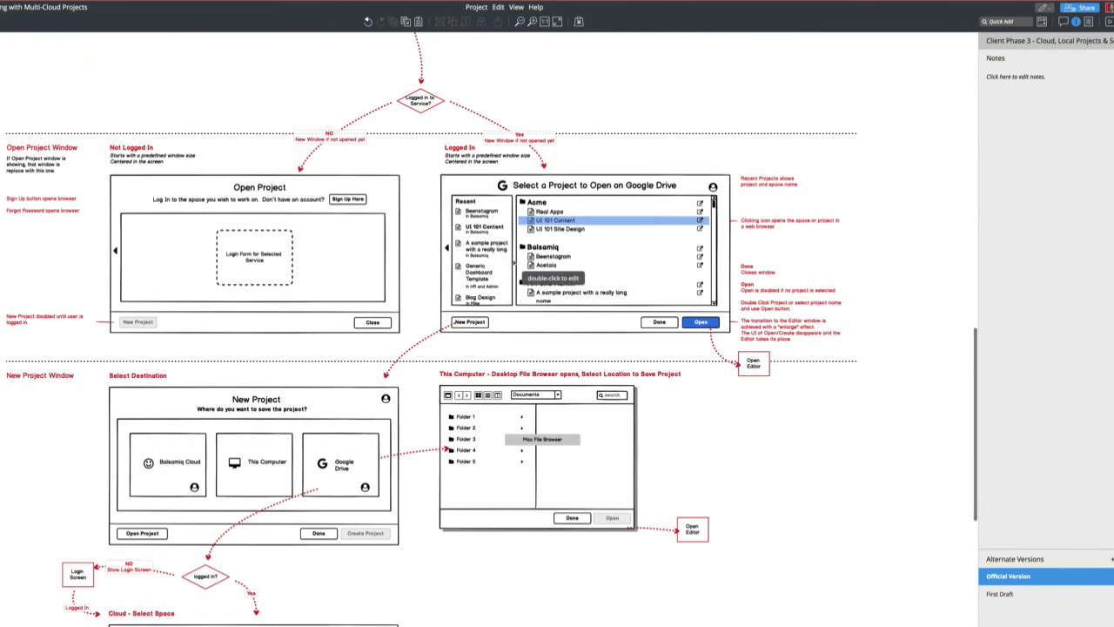
{"action": "scroll", "coordinate": [515, 262], "scroll_direction": "down", "scroll_amount": 3}
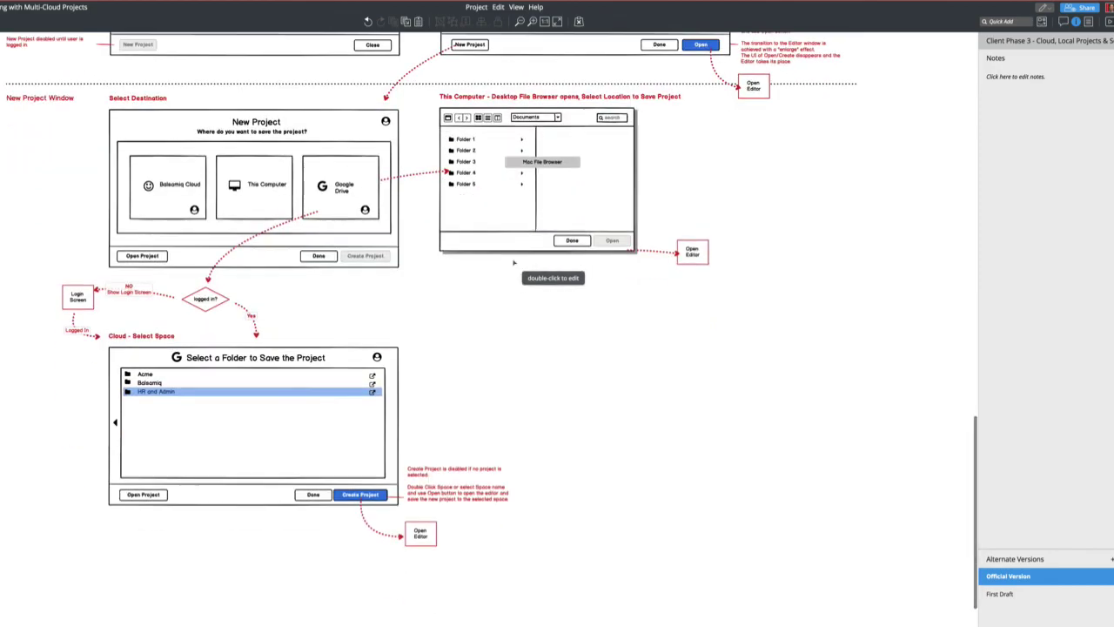